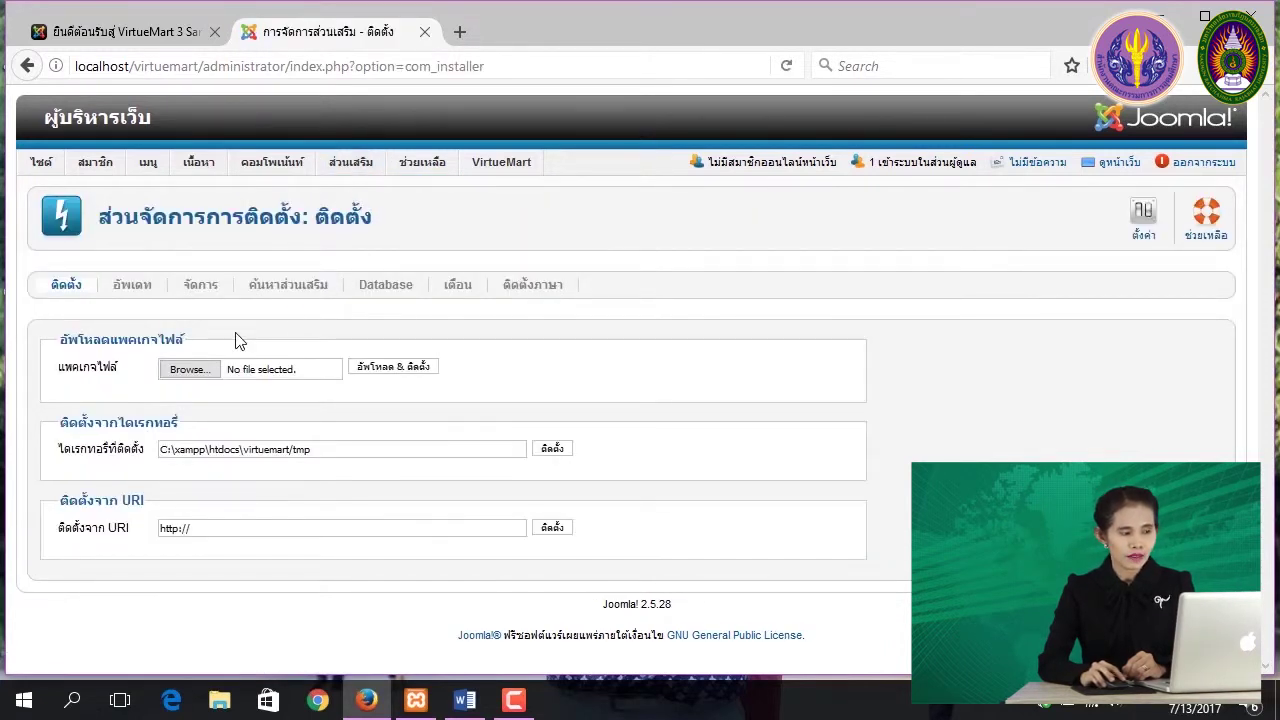
Upload and install the com_jce_252 package from the Desktop as a Joomla extension
click(189, 369)
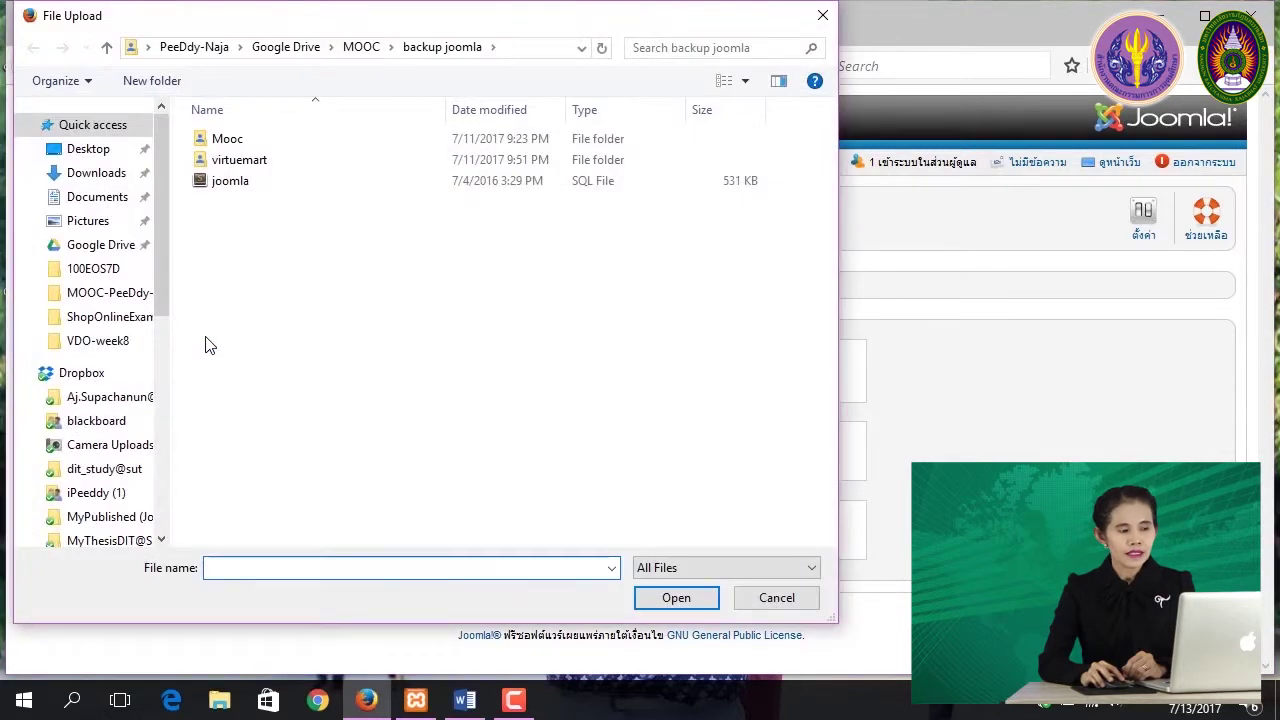
click(77, 153)
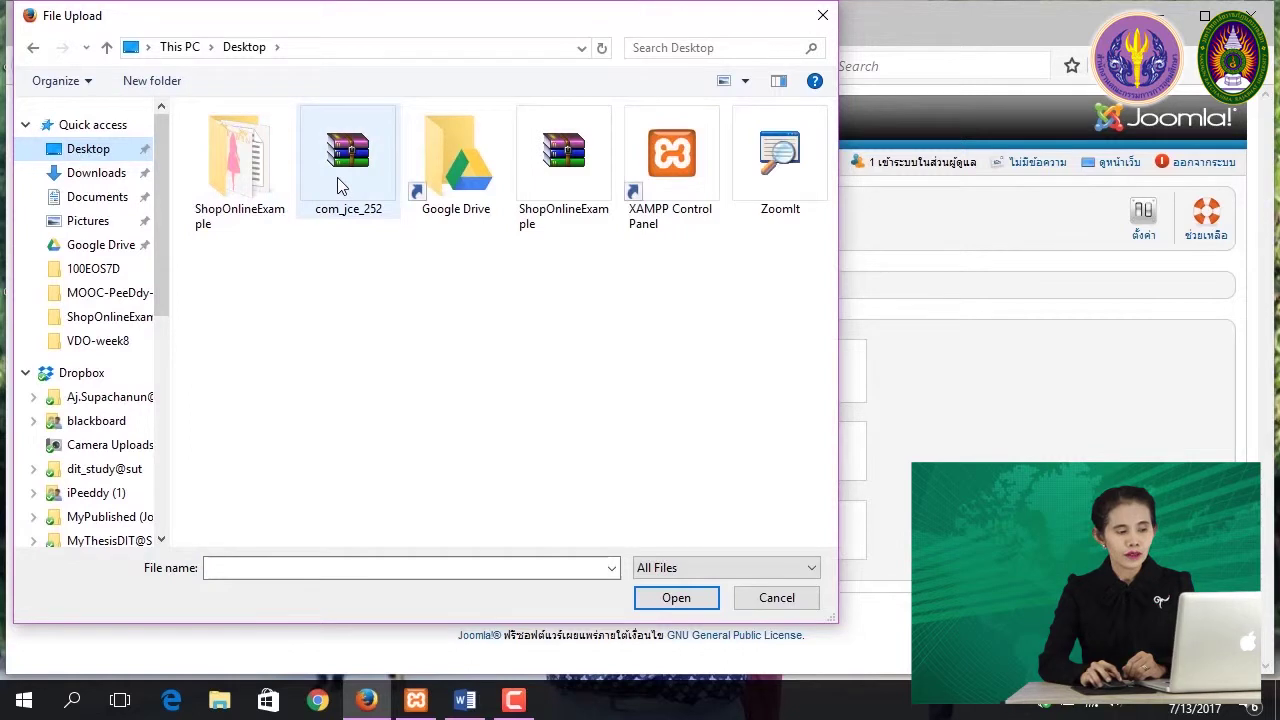
click(338, 178)
click(671, 597)
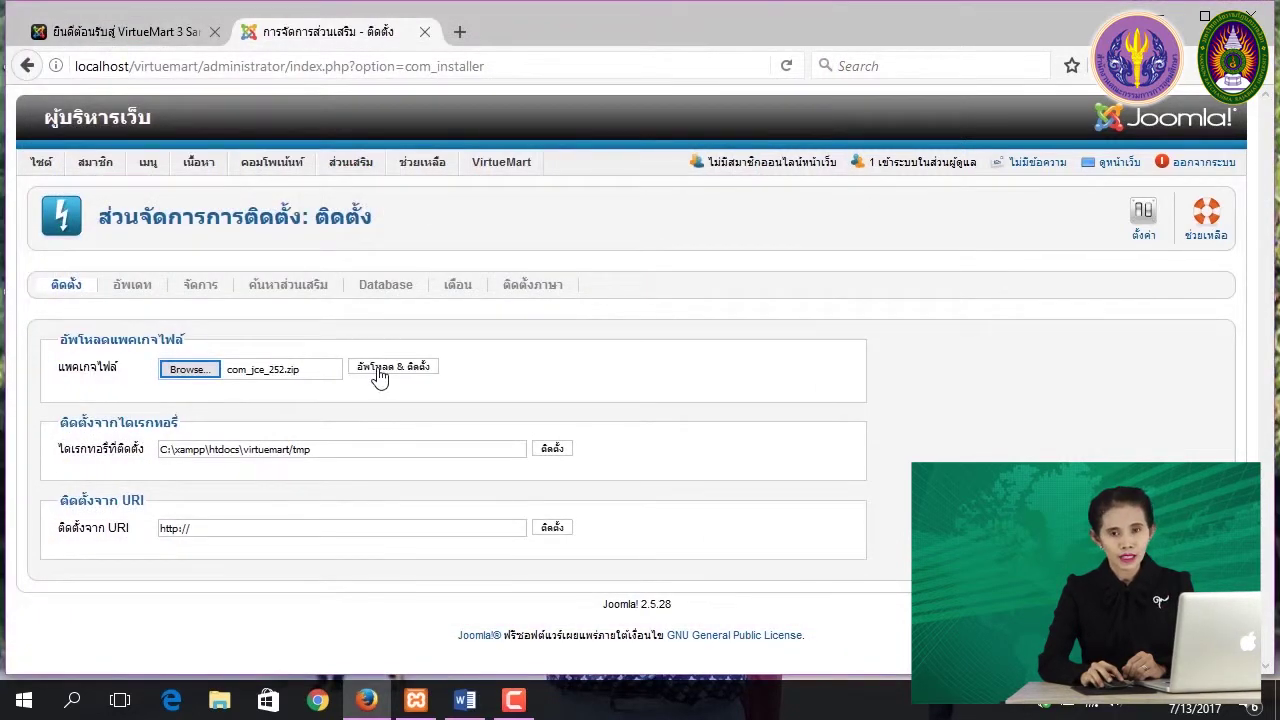
click(377, 373)
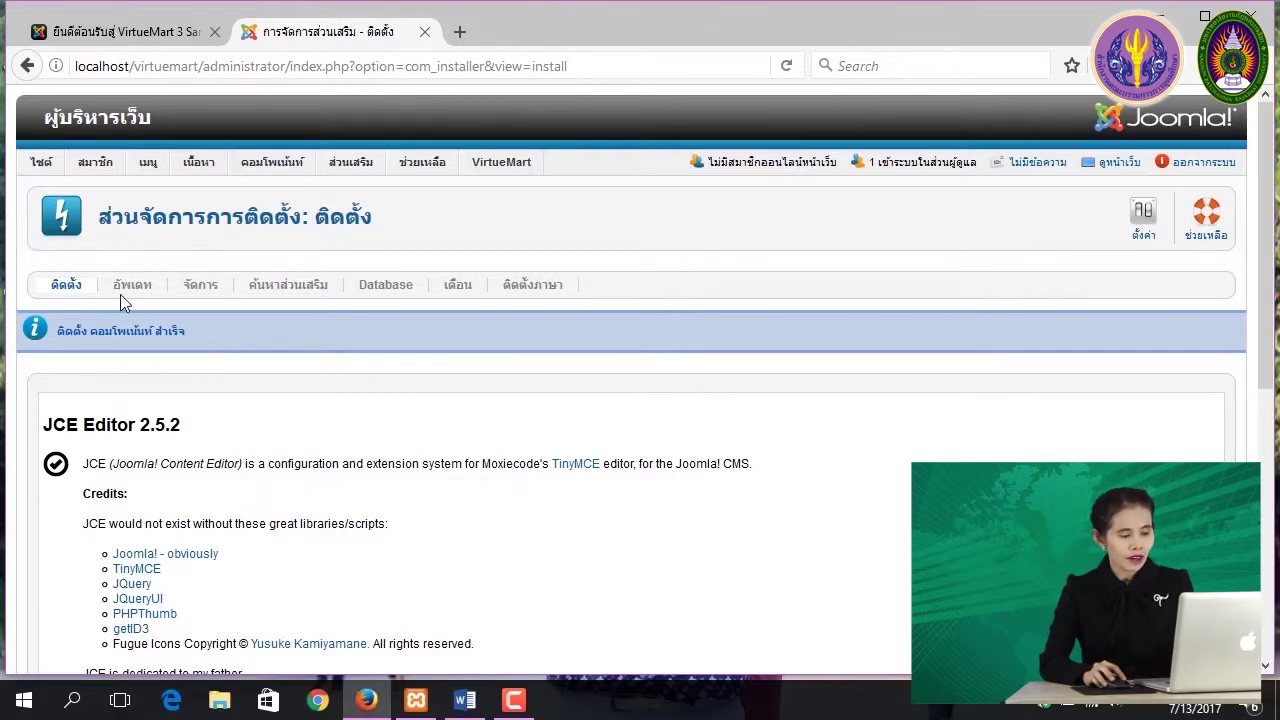
Set the site's default content editor to Editor - JCE in the global configuration, then save and close
click(41, 163)
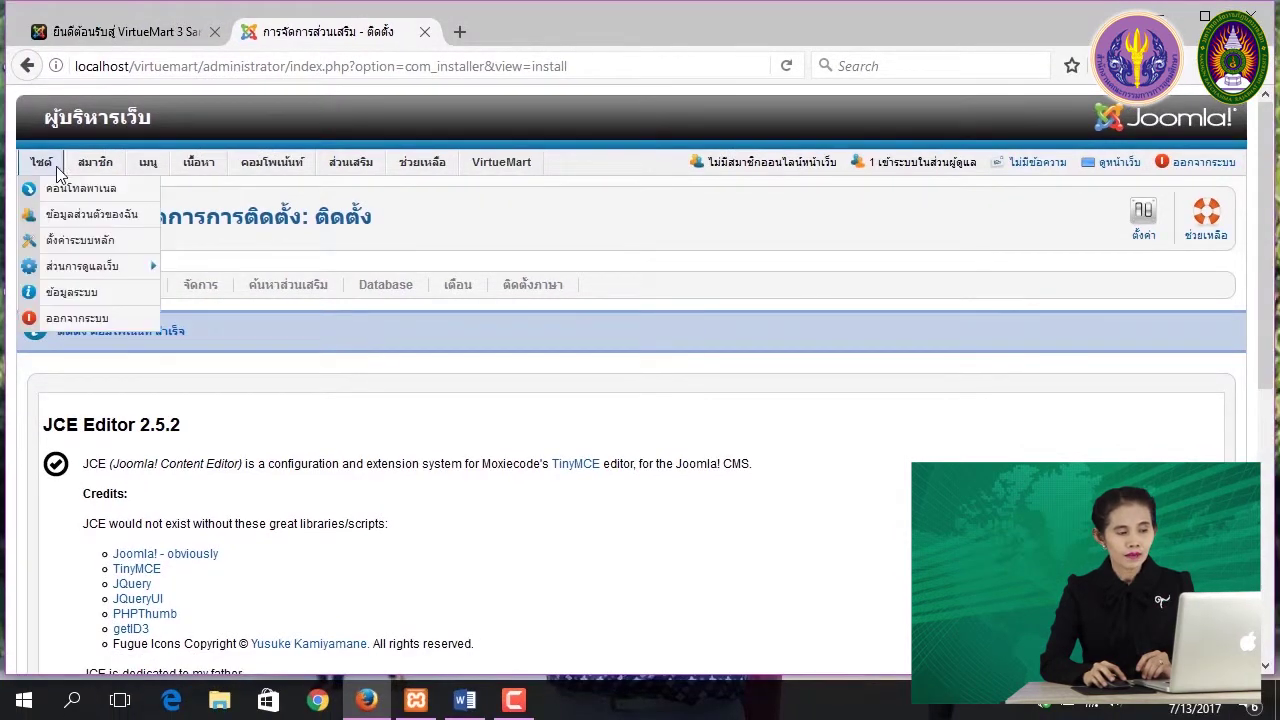
click(44, 162)
click(66, 246)
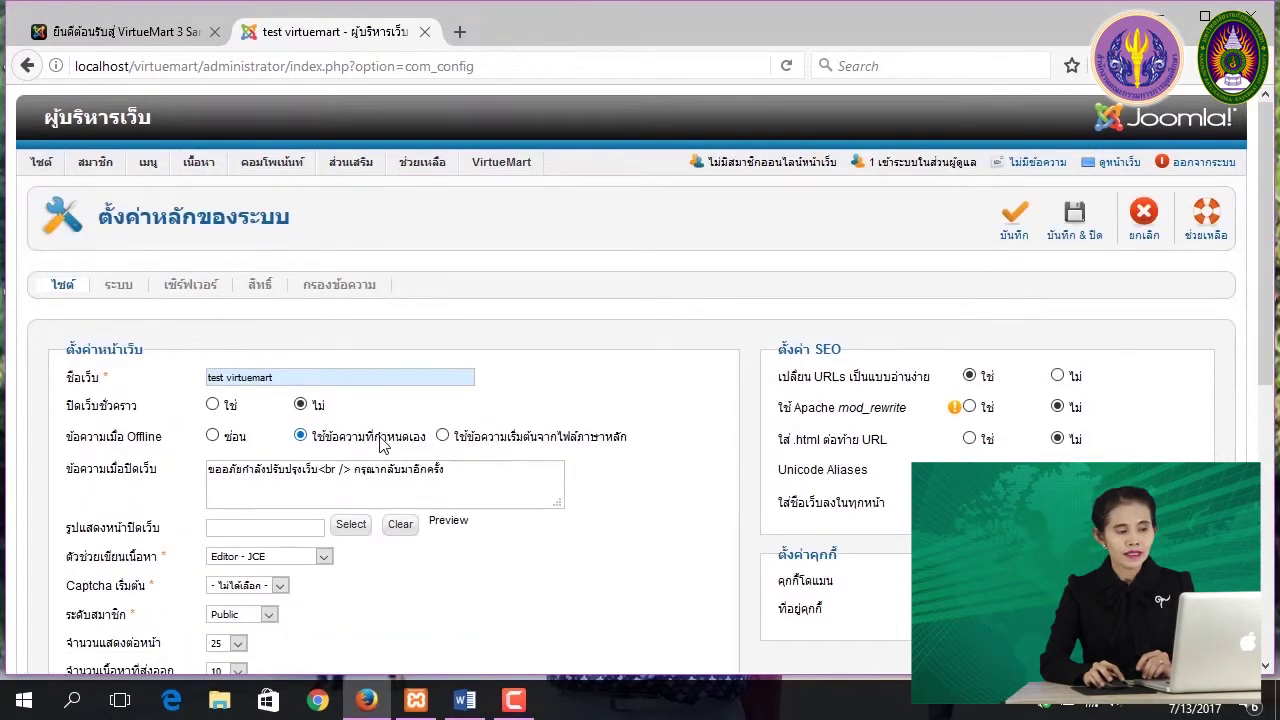
scroll(350, 455, down, 2)
click(322, 442)
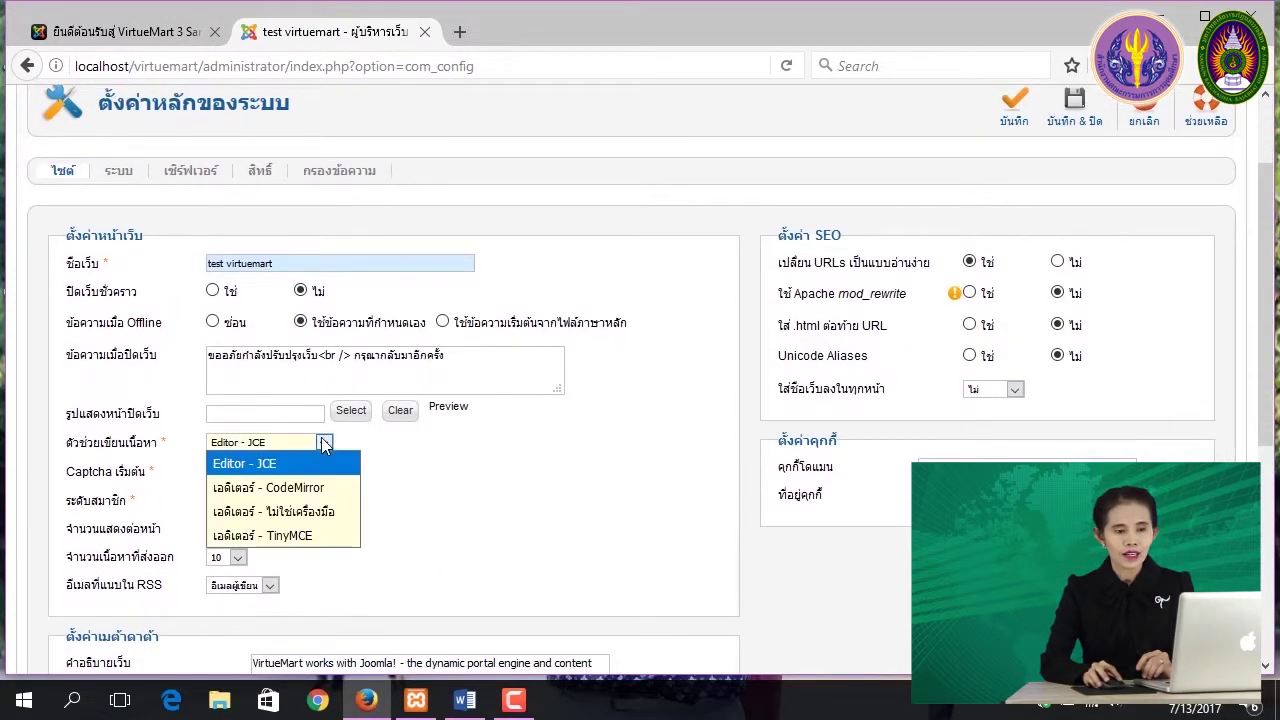
click(262, 466)
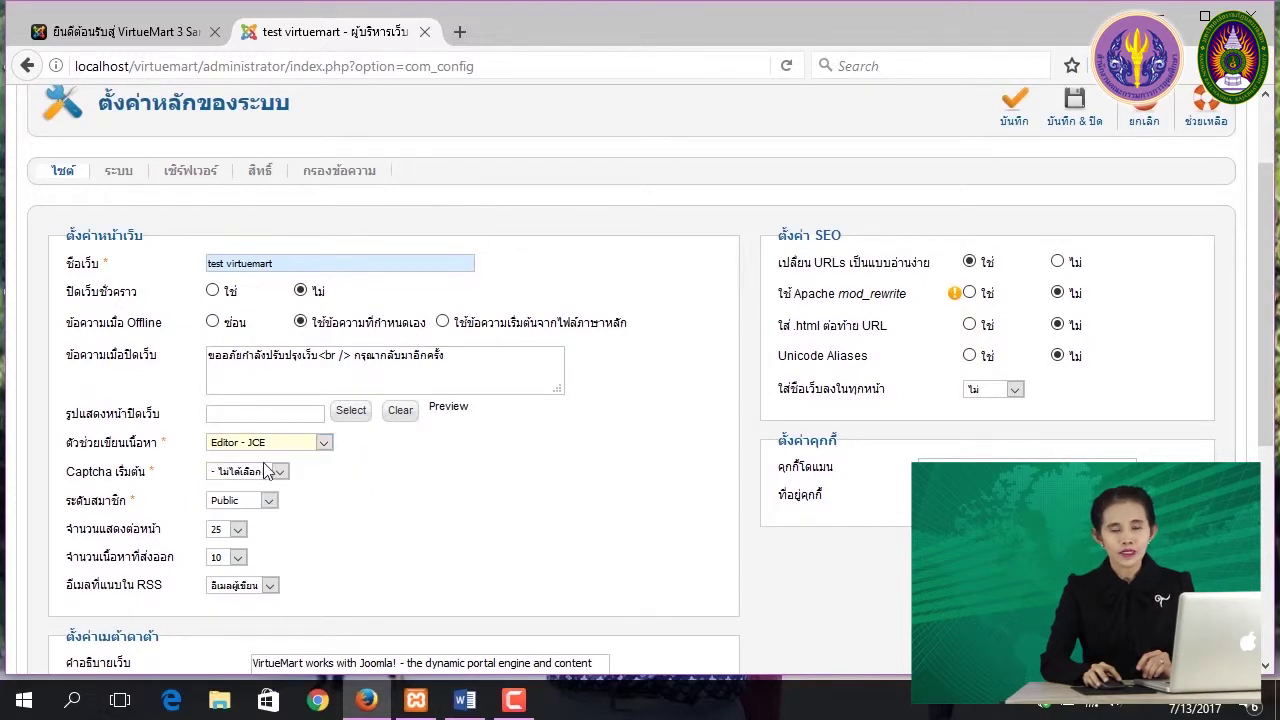
click(1072, 117)
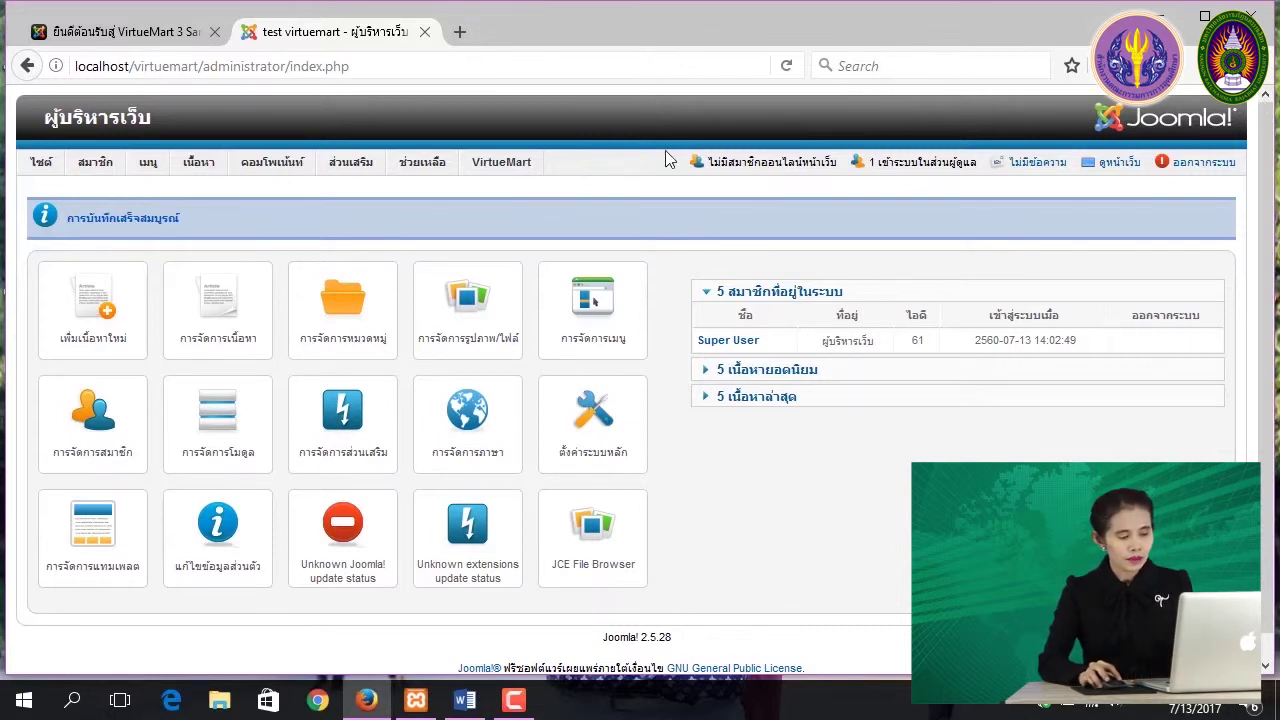
Open VirtueMart's shop (ร้านค้า) details for editing
mouse_move(487, 170)
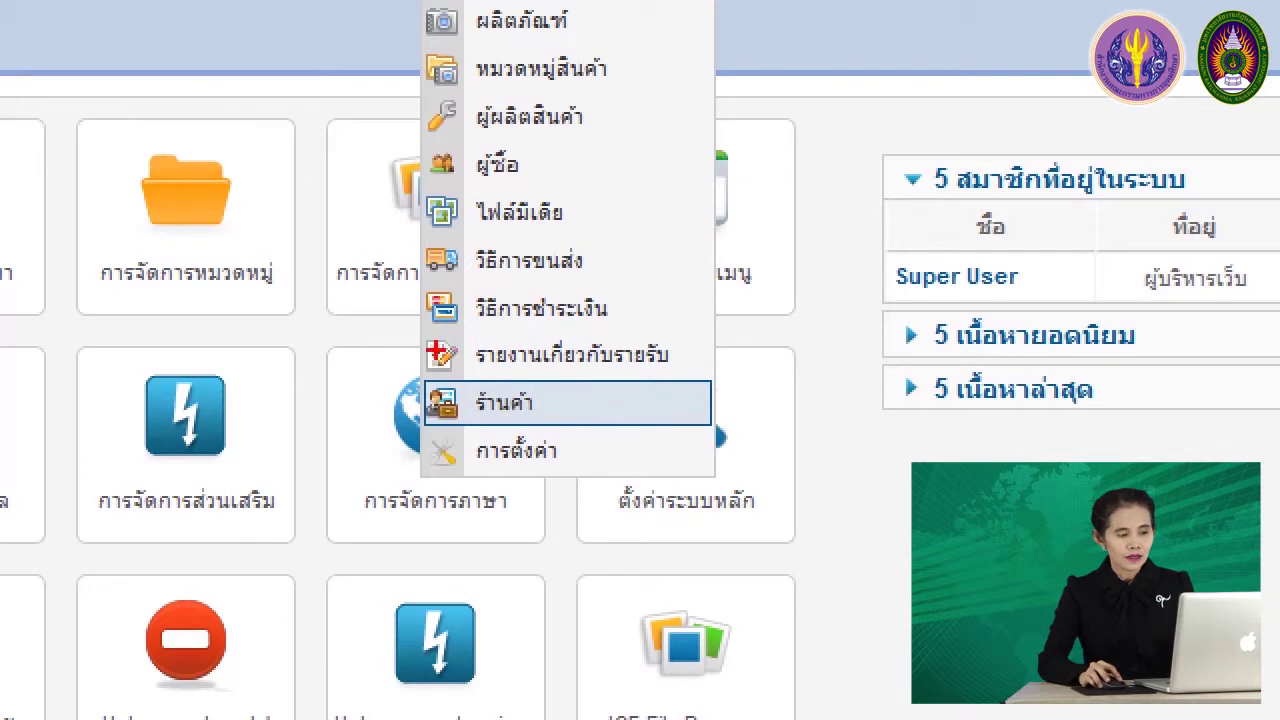
mouse_move(420, 374)
mouse_down()
mouse_move(422, 430)
mouse_move(657, 436)
mouse_move(700, 370)
mouse_move(400, 376)
mouse_up()
key(Escape)
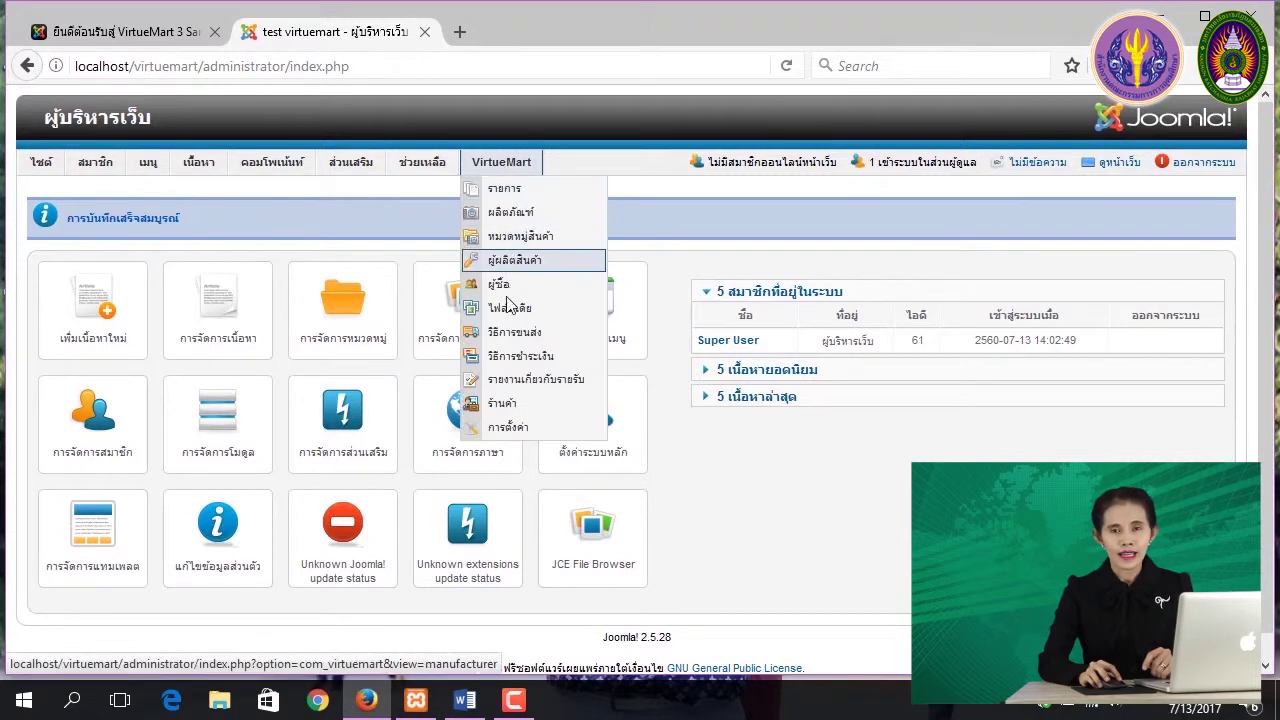
click(502, 412)
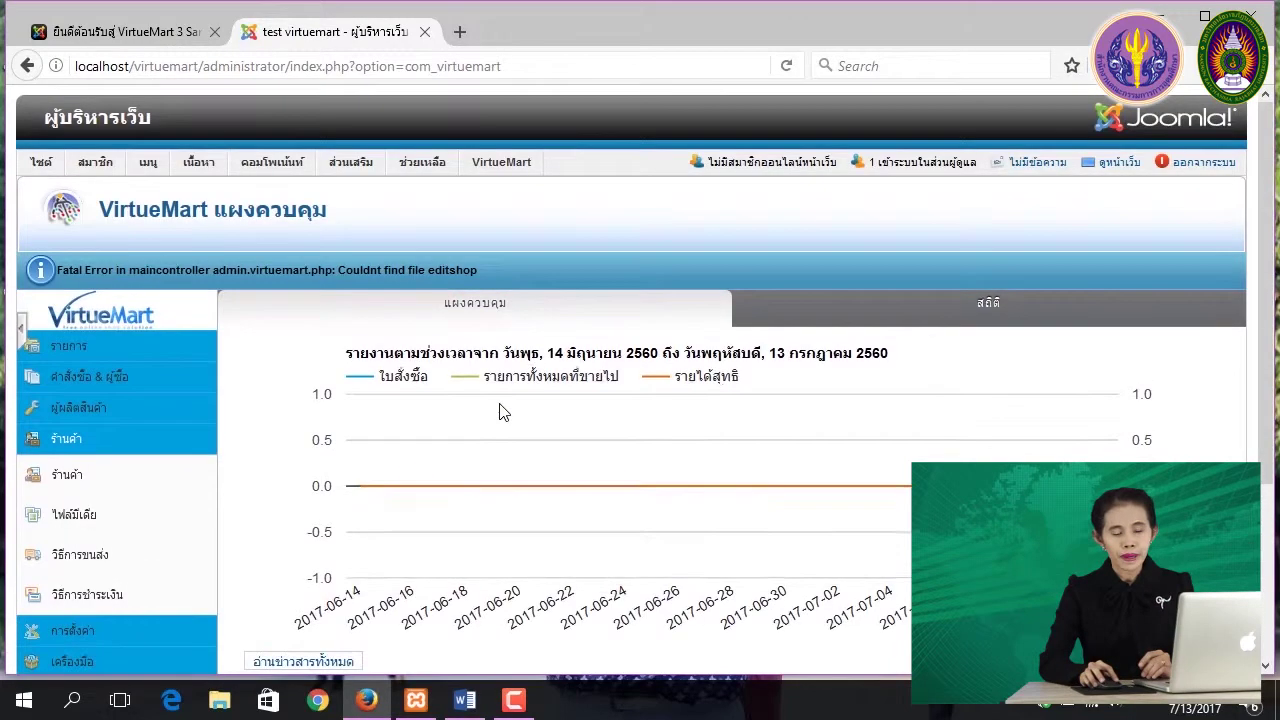
drag(1262, 292, 1262, 354)
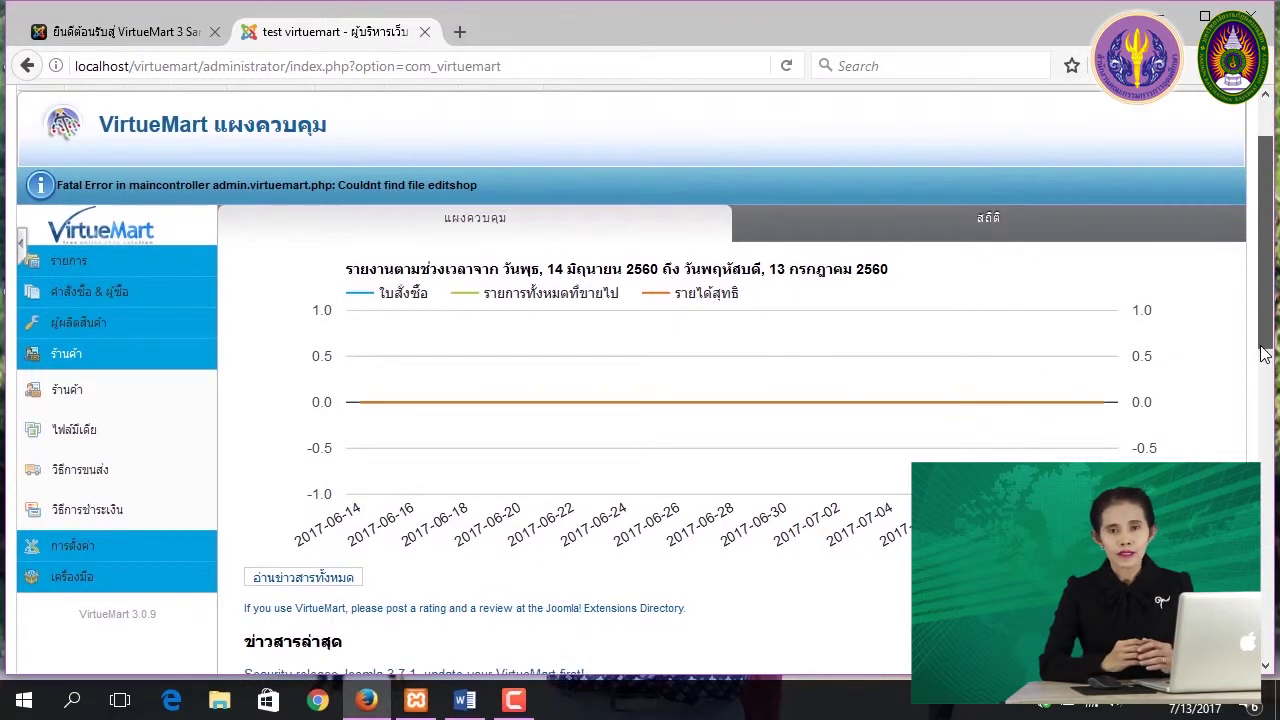
scroll(1263, 354, down, 1)
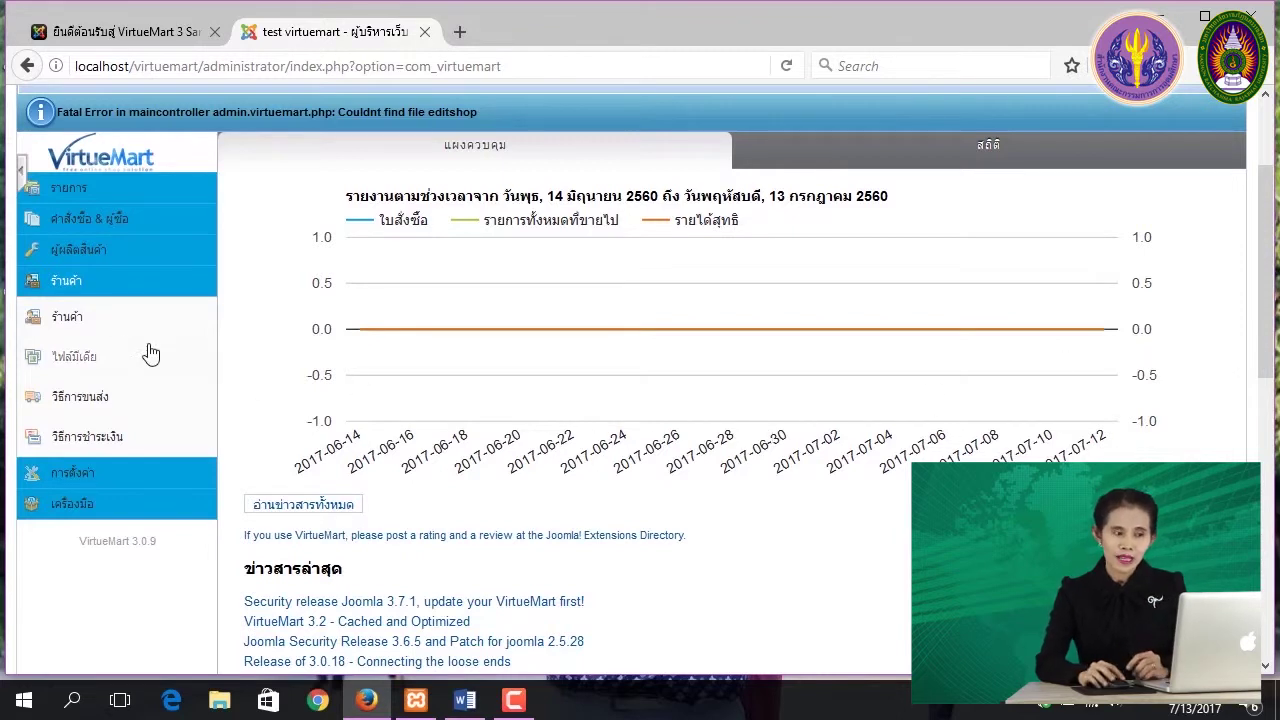
click(64, 322)
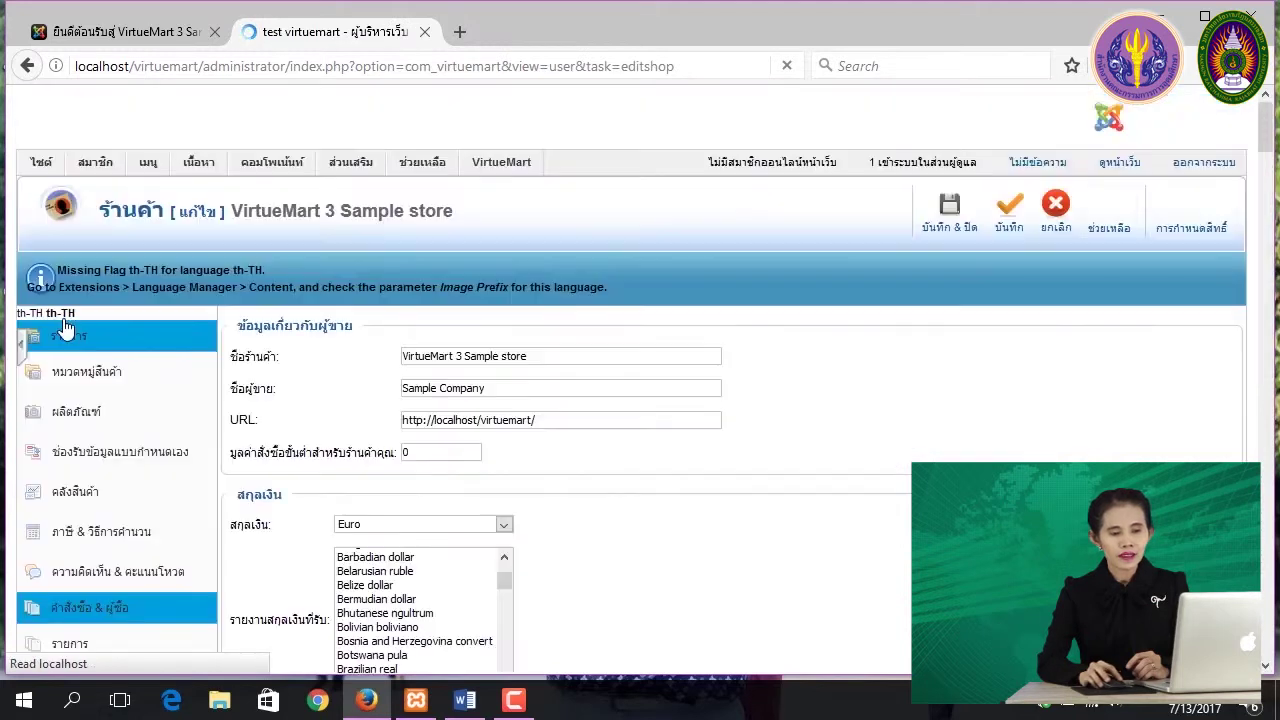
Examine the store description on the storefront home page, then return to the shop edit form
click(135, 39)
drag(1265, 207, 1270, 264)
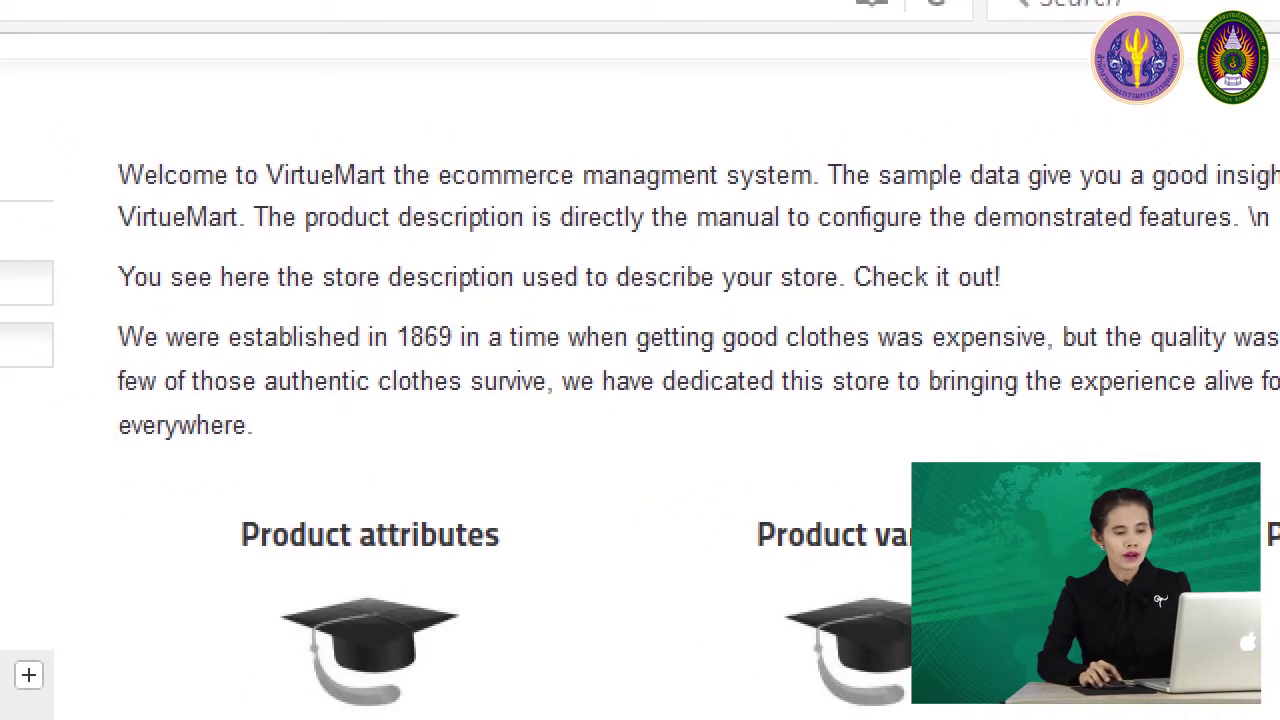
mouse_move(104, 92)
mouse_down()
mouse_move(74, 388)
mouse_move(300, 462)
mouse_move(787, 478)
mouse_move(1258, 472)
mouse_move(1268, 304)
mouse_move(1250, 94)
mouse_move(104, 93)
mouse_up()
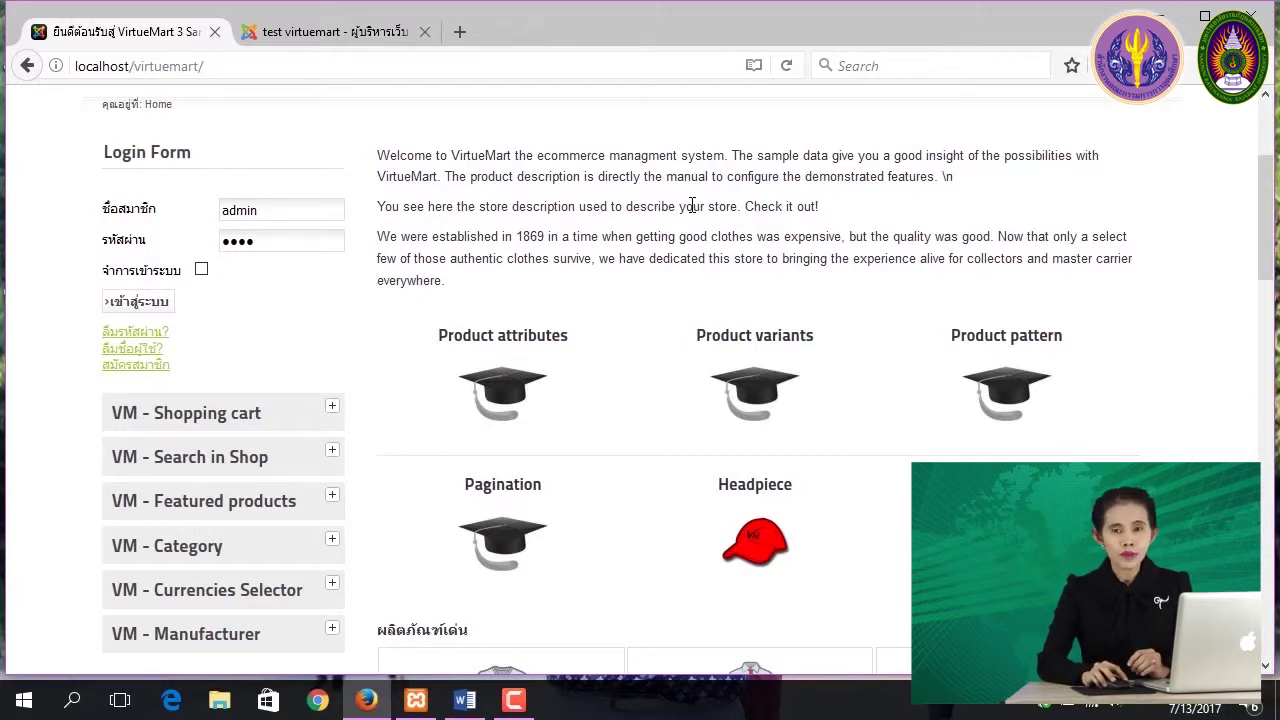
click(307, 36)
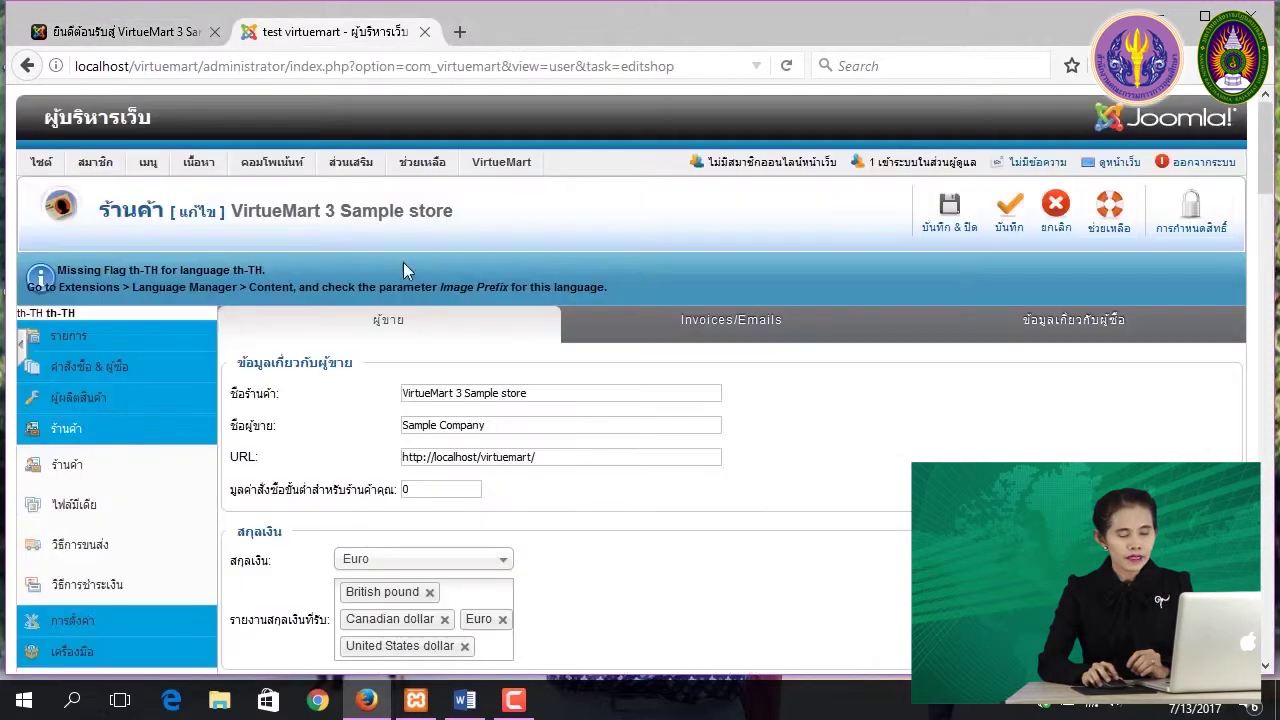
Switch to the ShopDetail document in Word and copy the shop's full name, including the English name in parentheses
scroll(663, 479, down, 1)
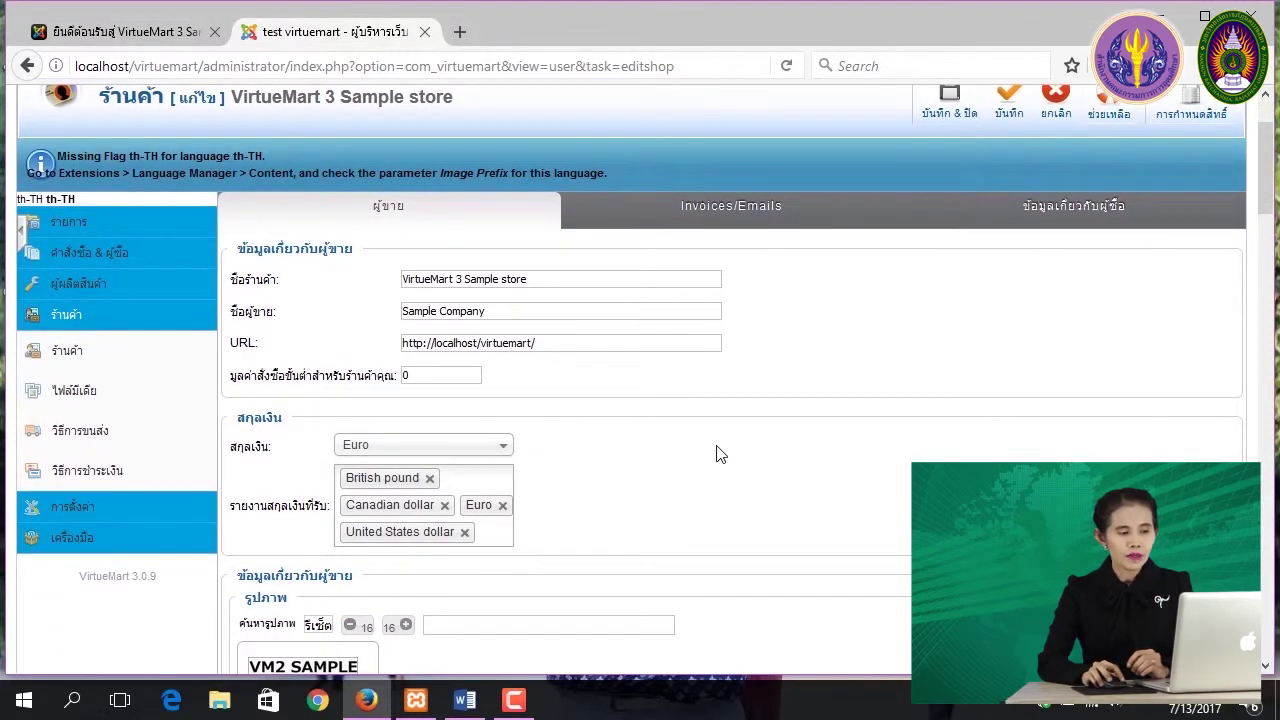
click(465, 703)
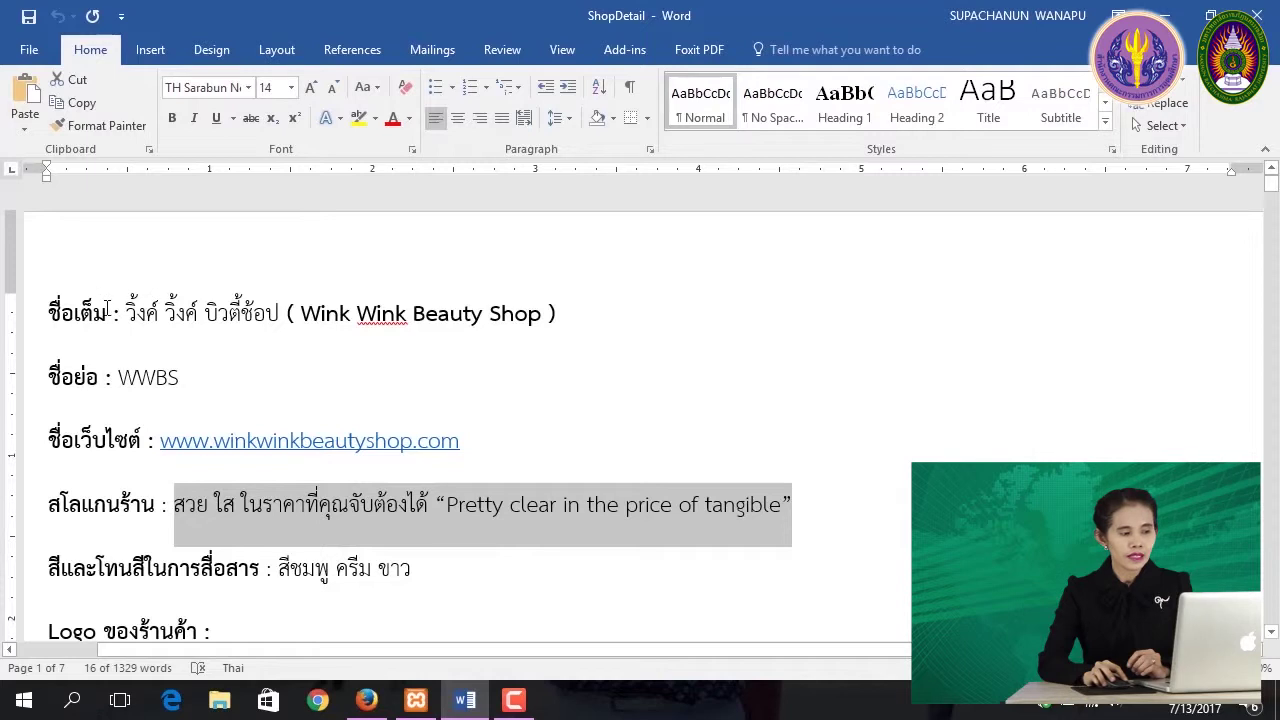
drag(130, 313, 300, 313)
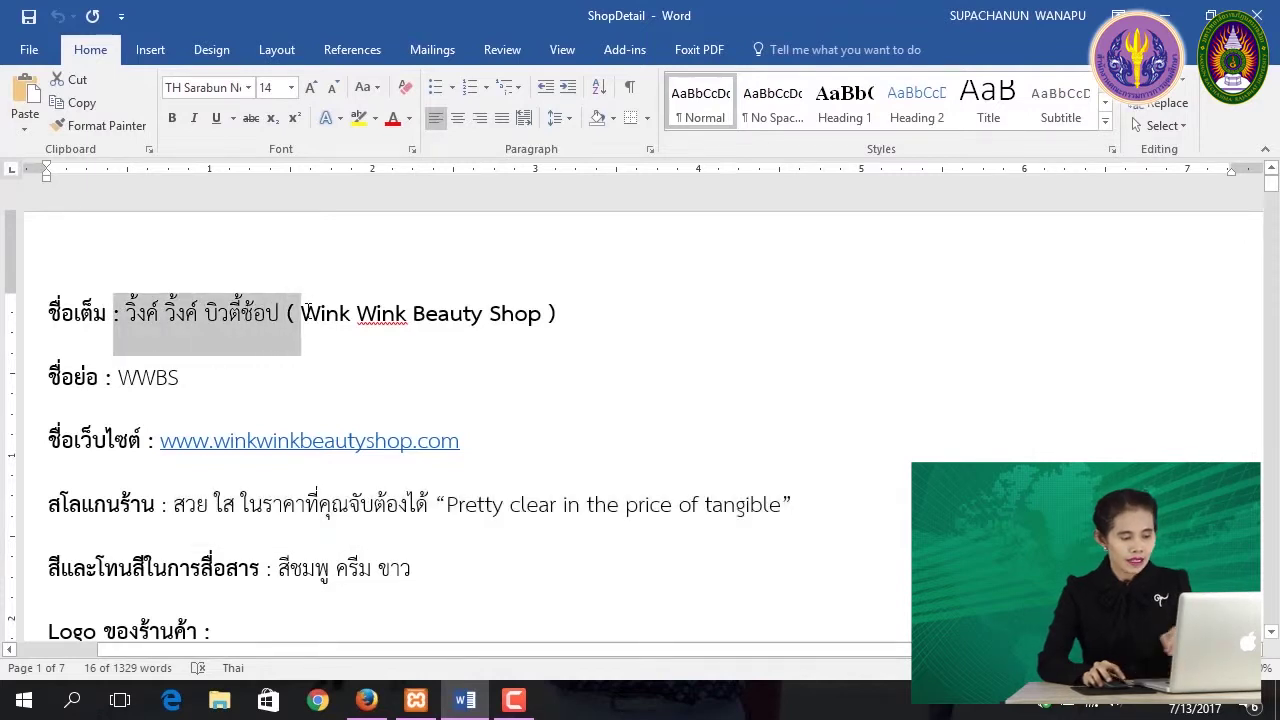
click(158, 313)
drag(118, 312, 560, 310)
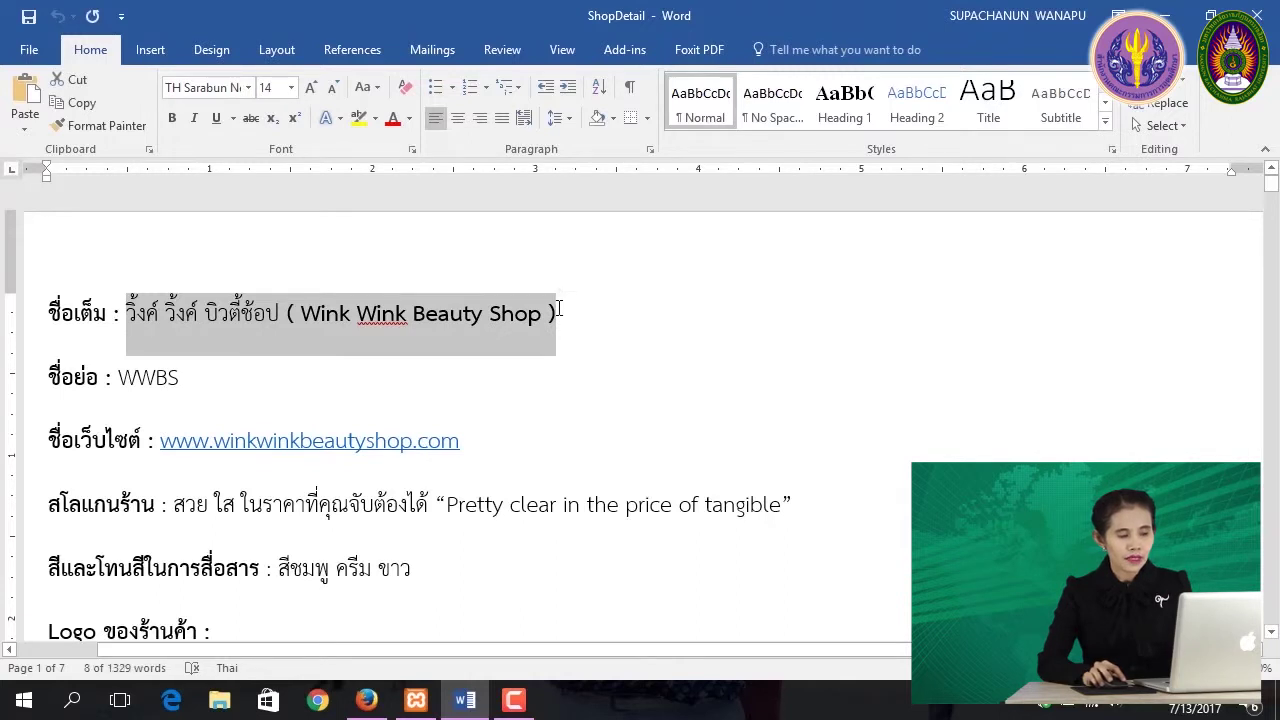
Switch back to Firefox and replace the shop name with "วิ้งค์ วิ้งค์ บิวตี้ช้อป ( Wink Wink Beauty Shop )"
click(363, 703)
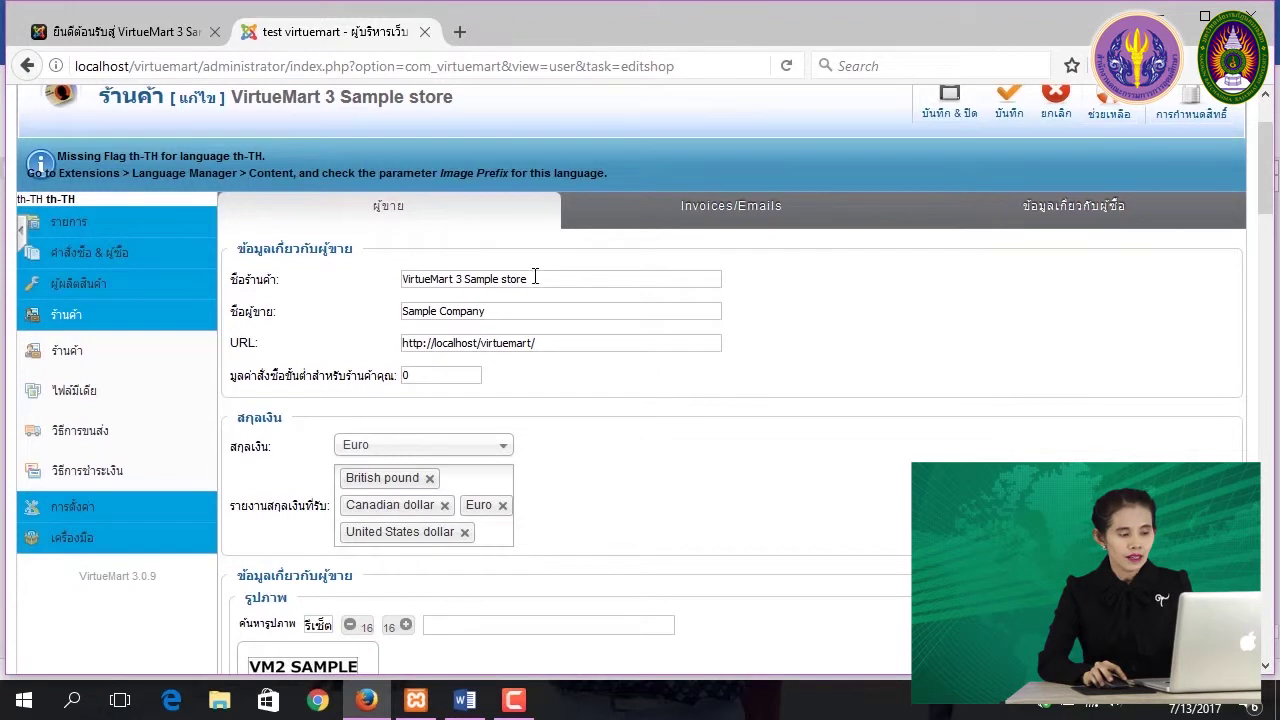
triple_click(444, 279)
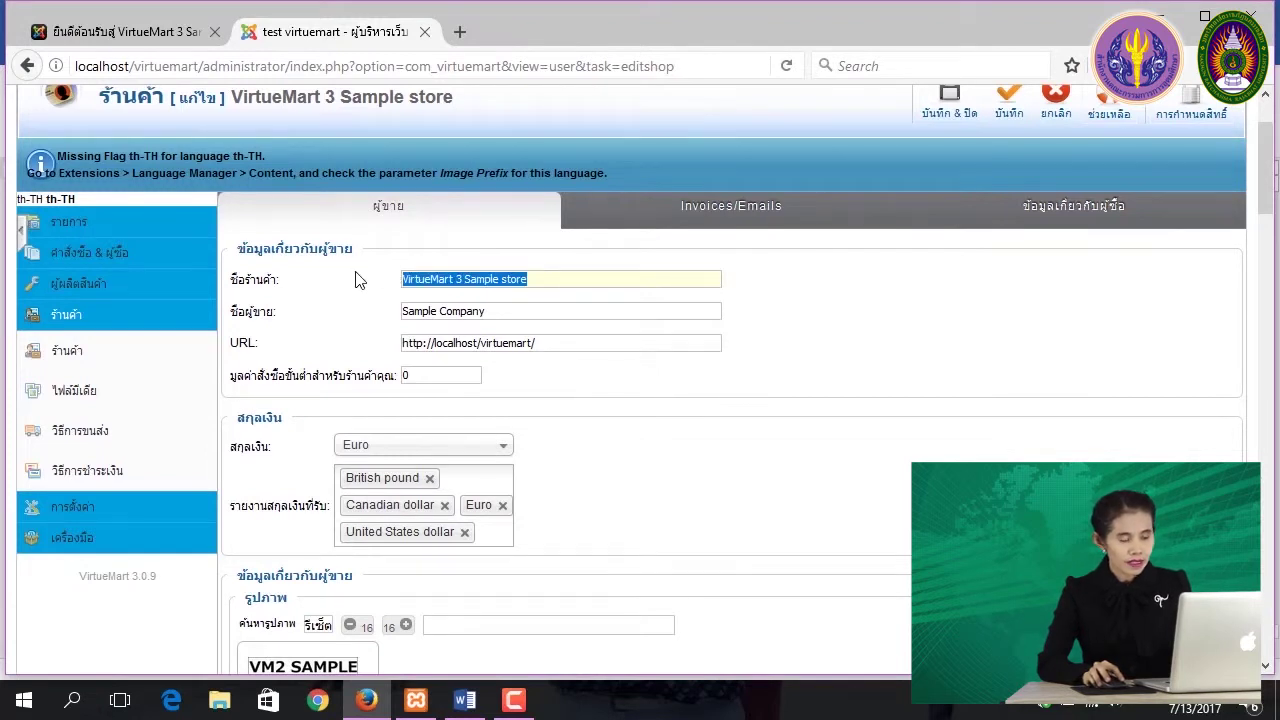
text(วิงค์ วิงค์ บิวตี้ช้อป ( Wink Wink Beauty Shop ))
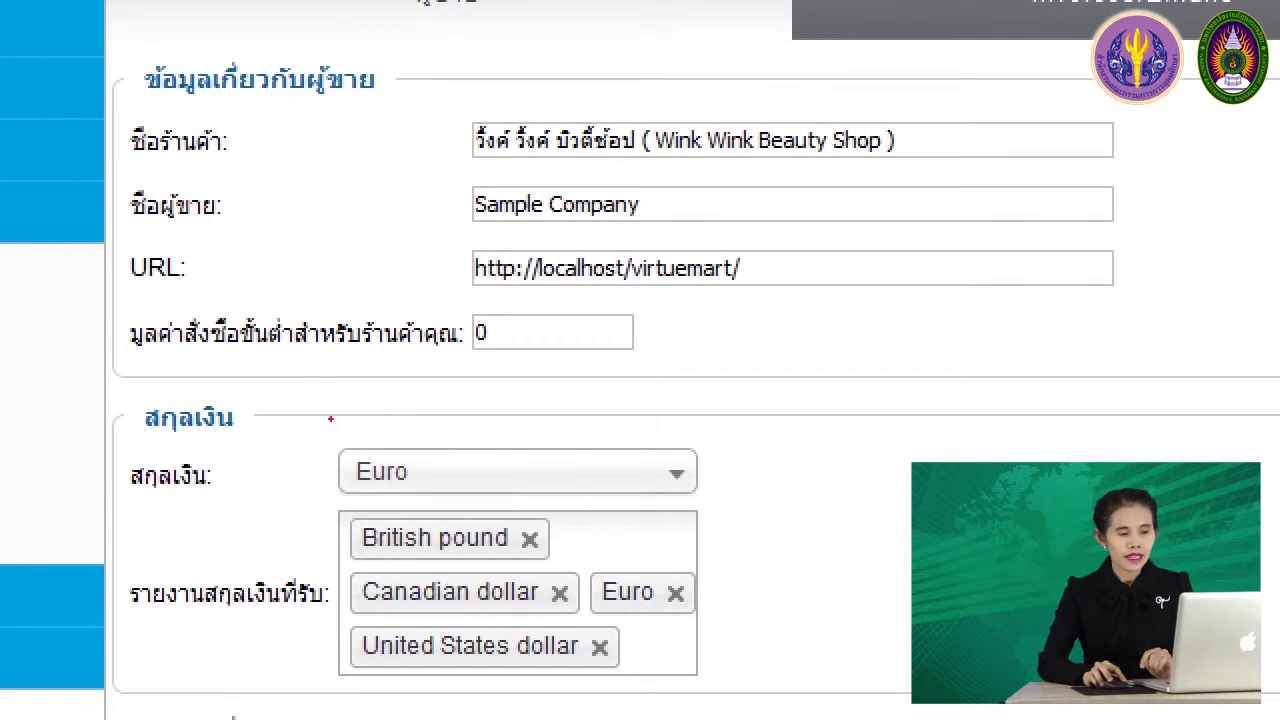
mouse_move(454, 170)
mouse_down()
mouse_move(452, 229)
mouse_move(648, 231)
mouse_move(652, 175)
mouse_up()
drag(516, 170, 446, 168)
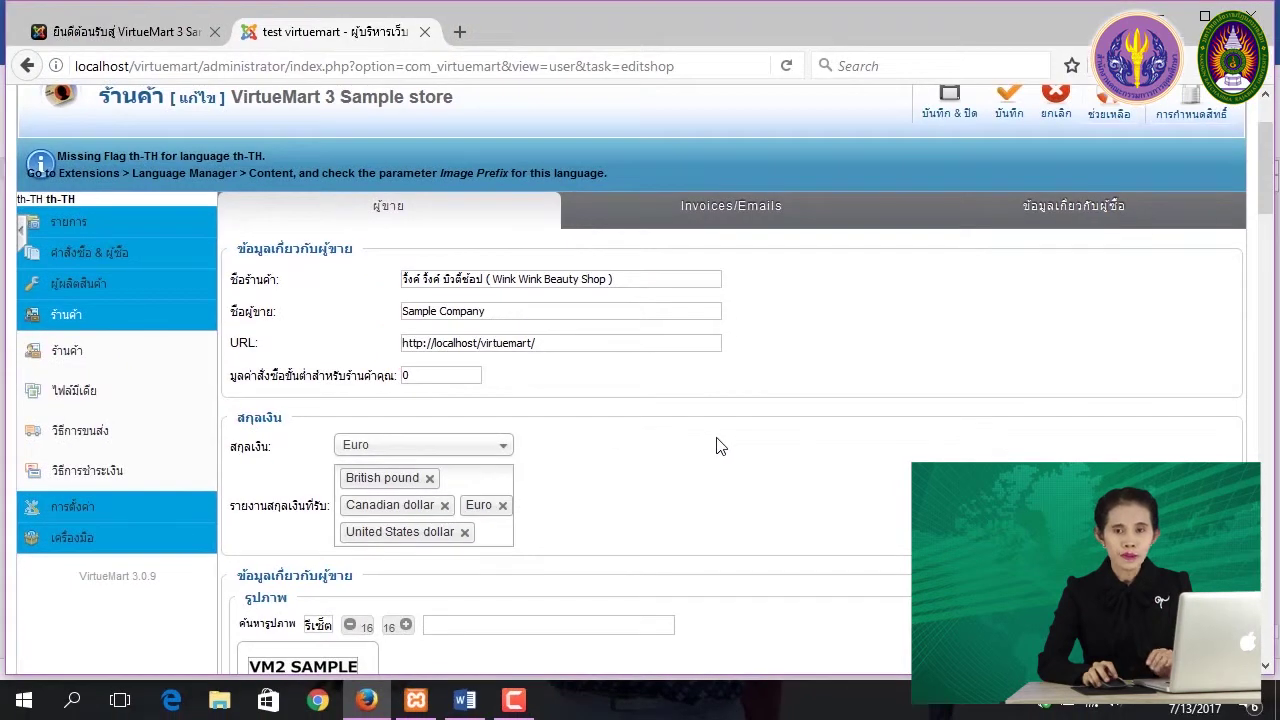
Review the vendor's image details and remove the VM2 SAMPLE image from the vendor's pictures
scroll(929, 460, down, 3)
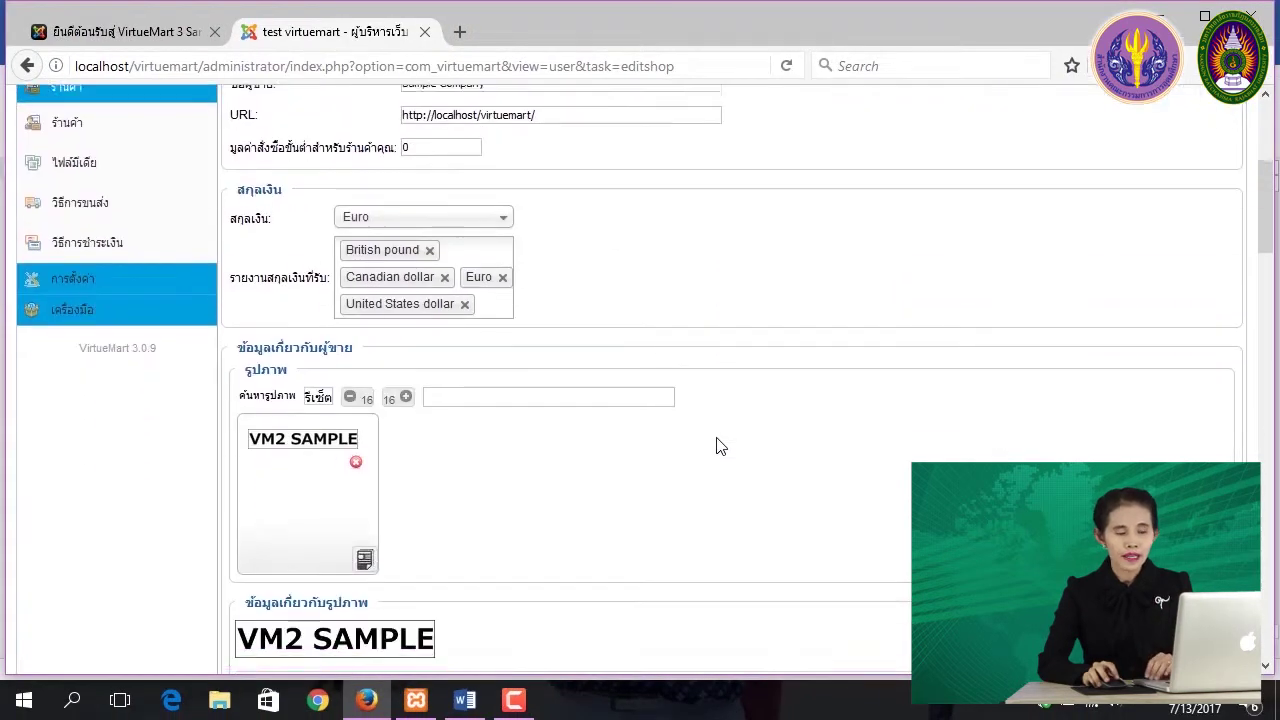
scroll(716, 446, down, 5)
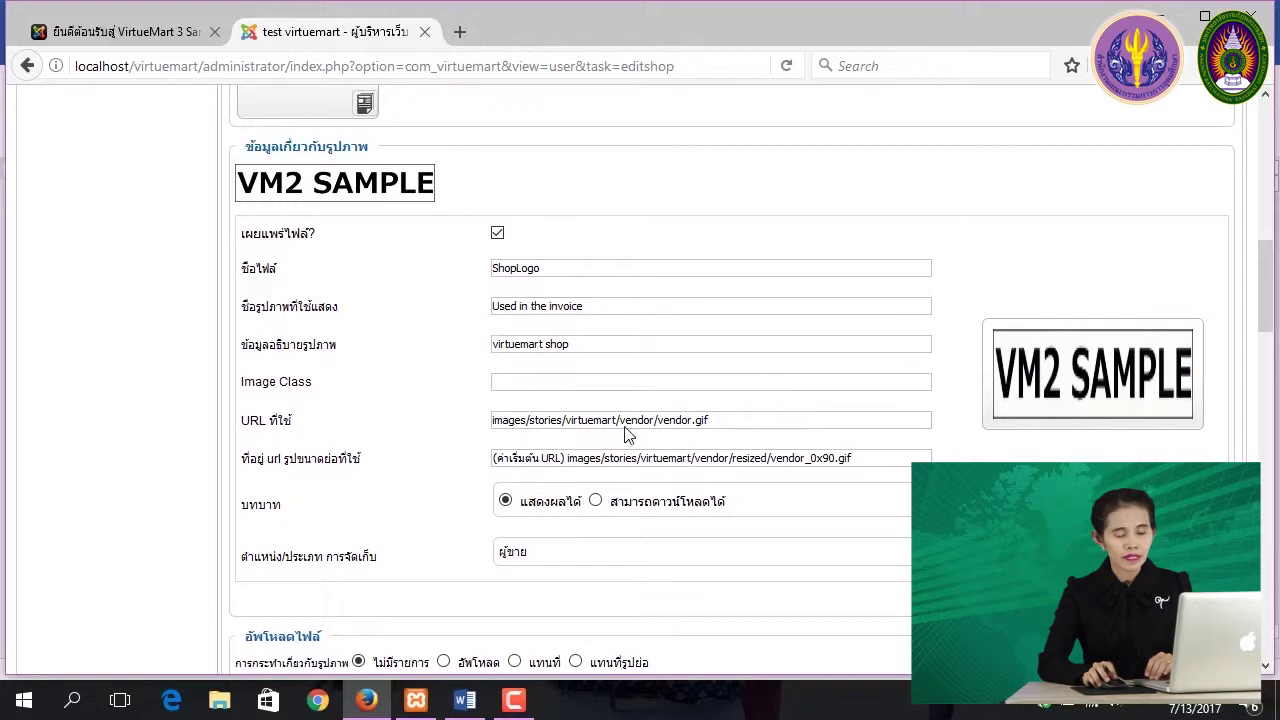
scroll(655, 387, down, 3)
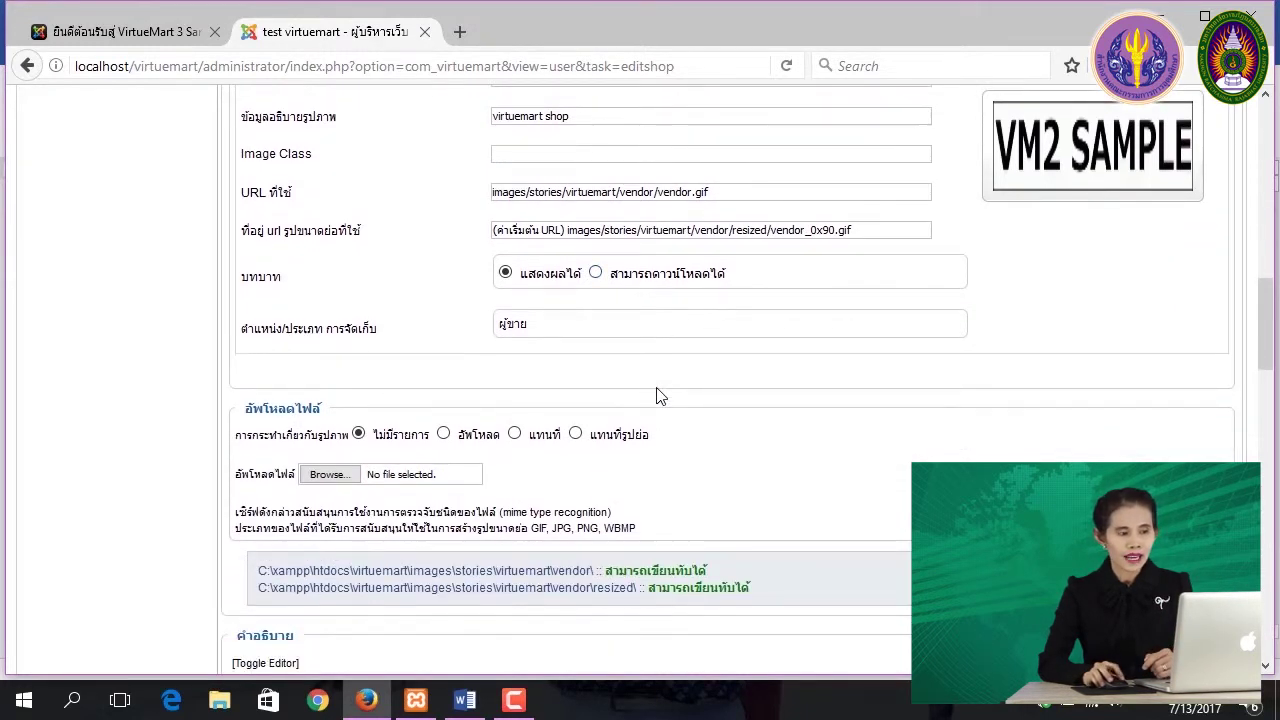
scroll(658, 395, up, 4)
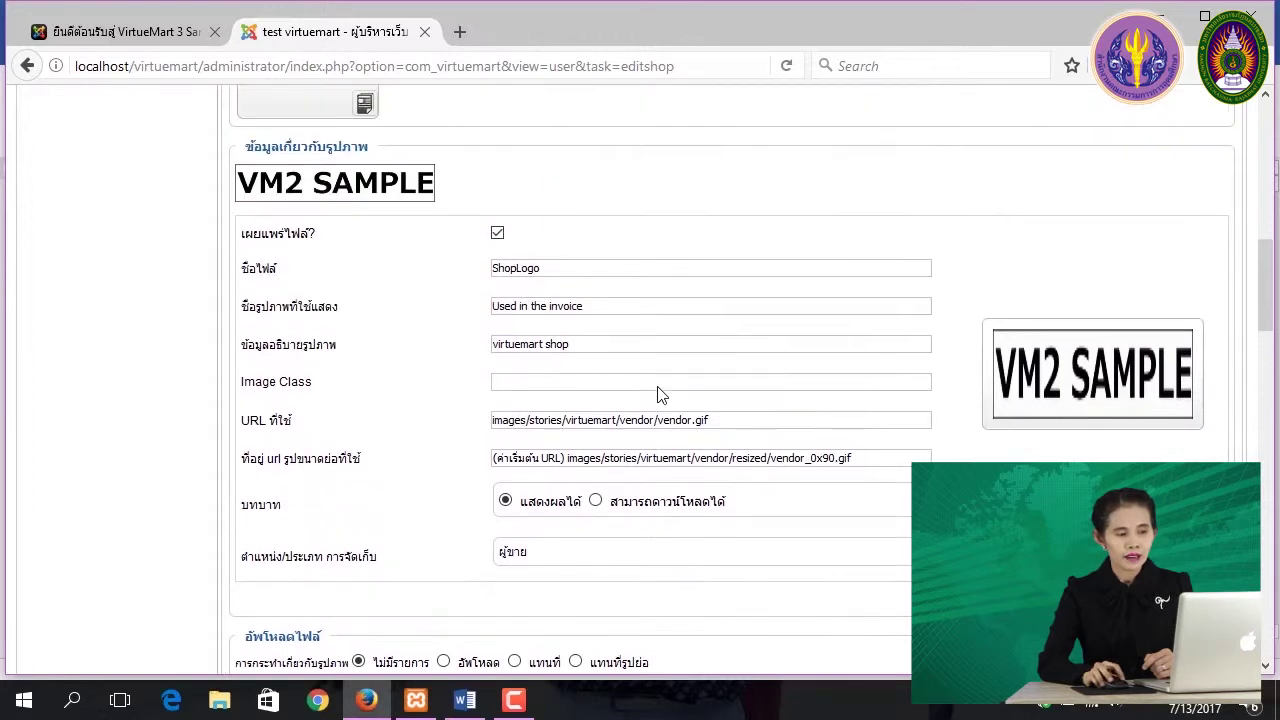
scroll(400, 210, up, 1)
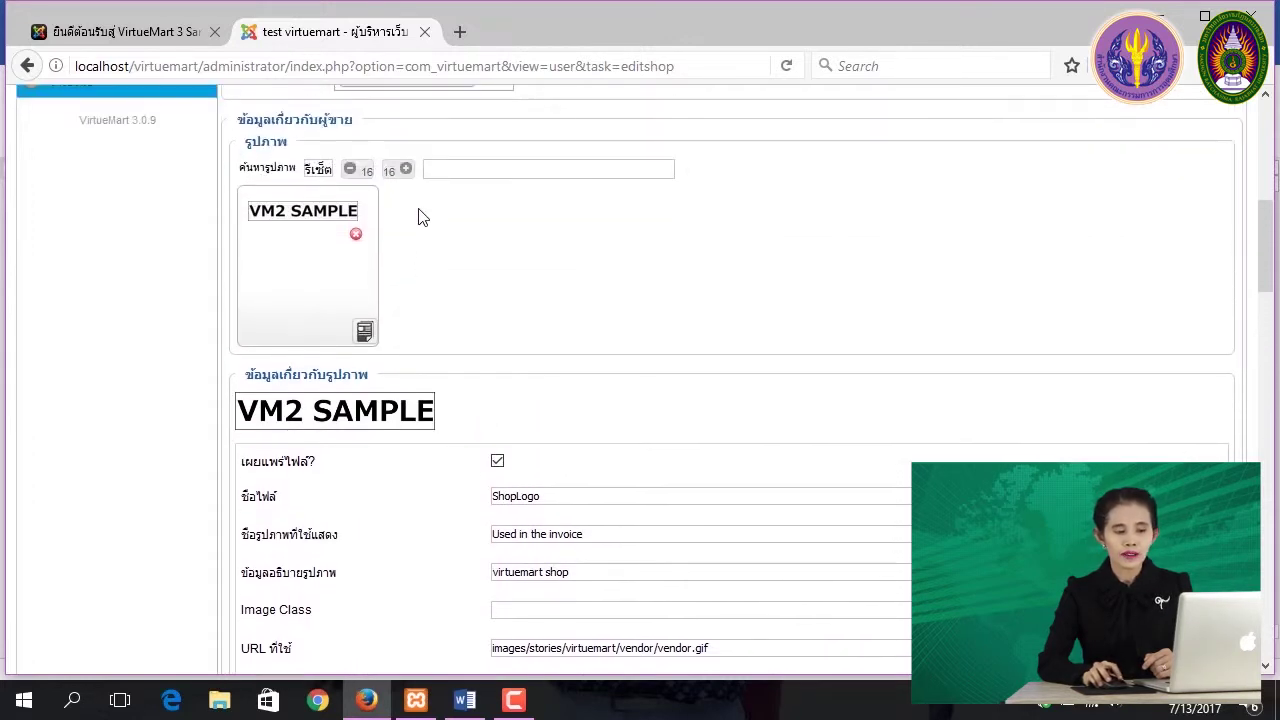
click(355, 237)
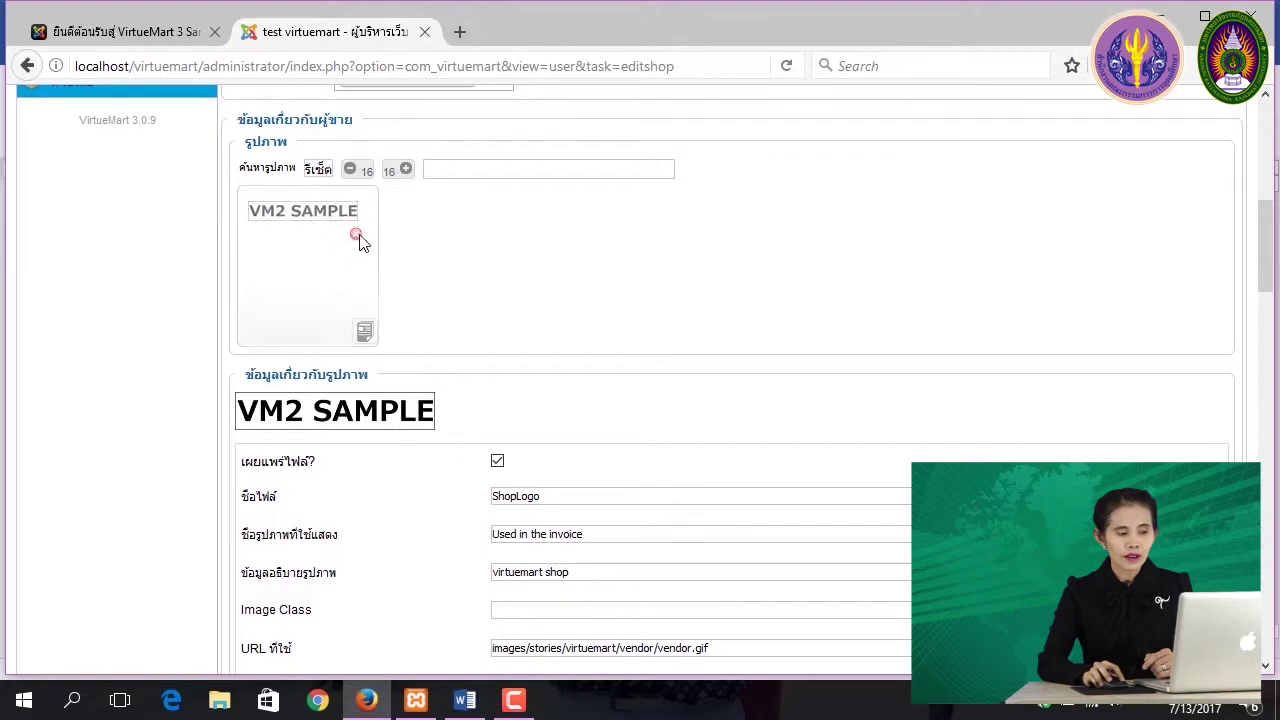
Choose LOGO1 from the ShopOnlineExample folder on the Desktop as the vendor image file for upload
scroll(554, 326, down, 3)
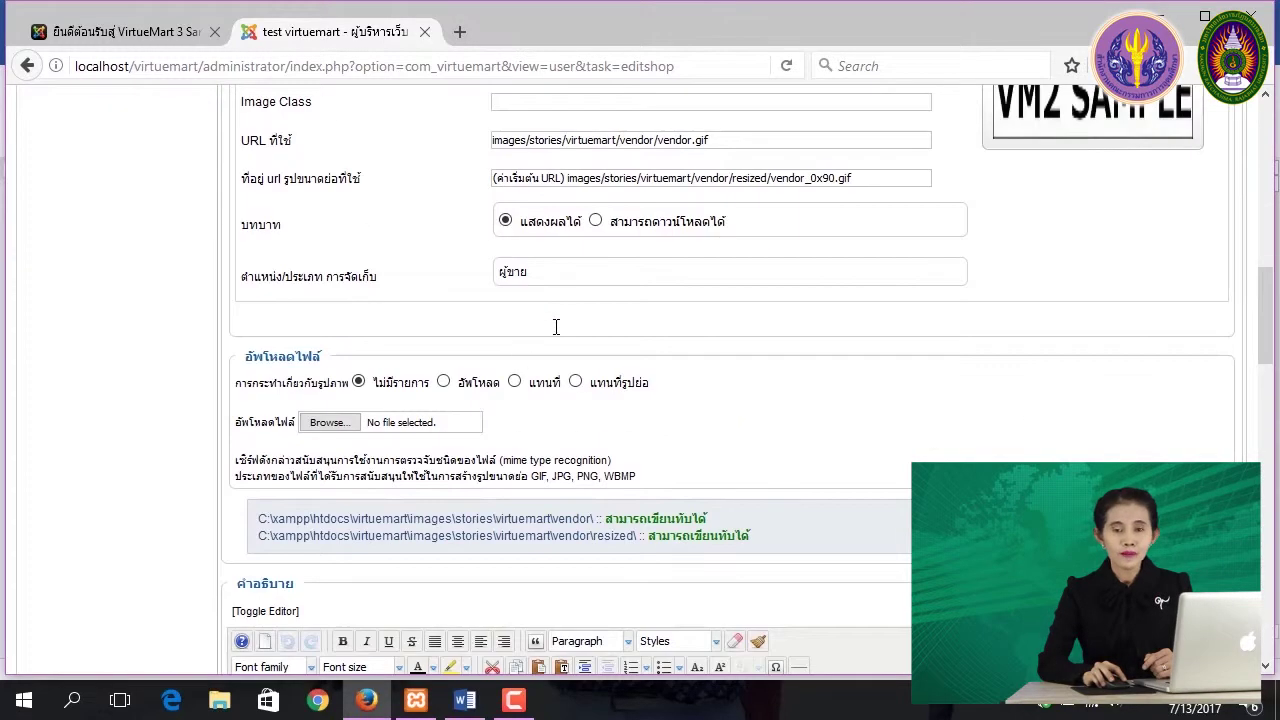
click(341, 424)
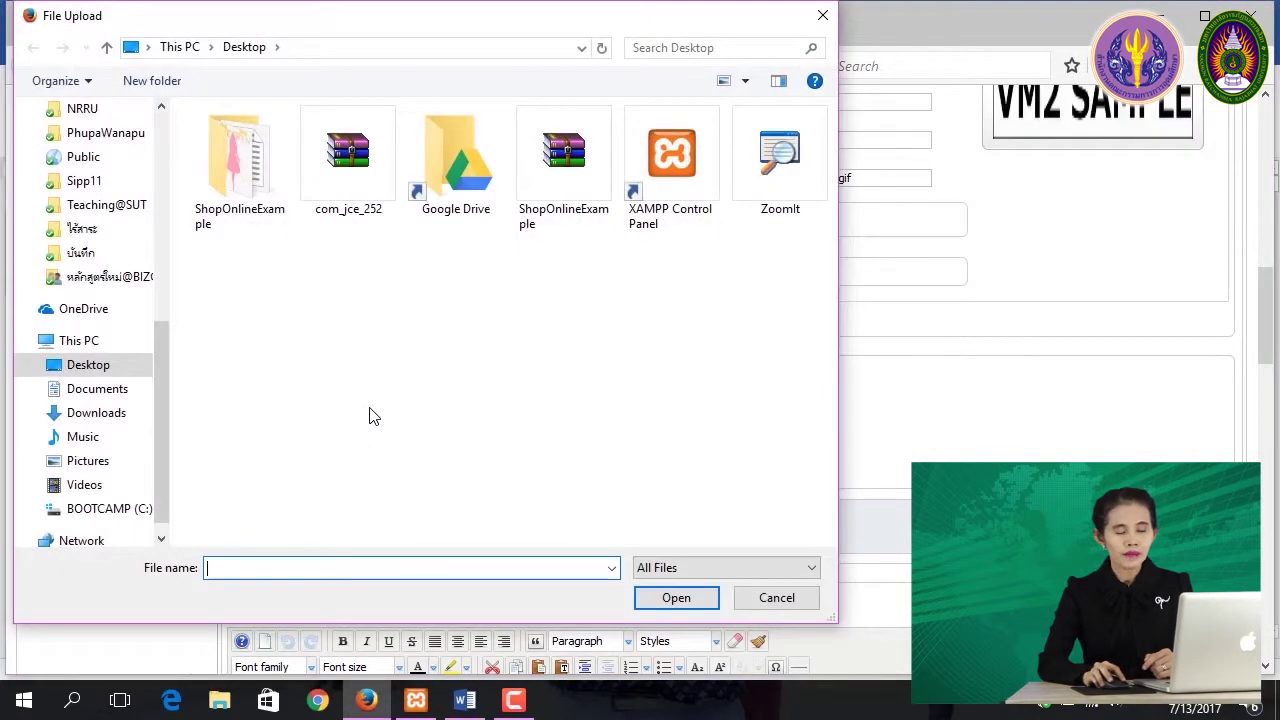
click(238, 170)
double_click(238, 170)
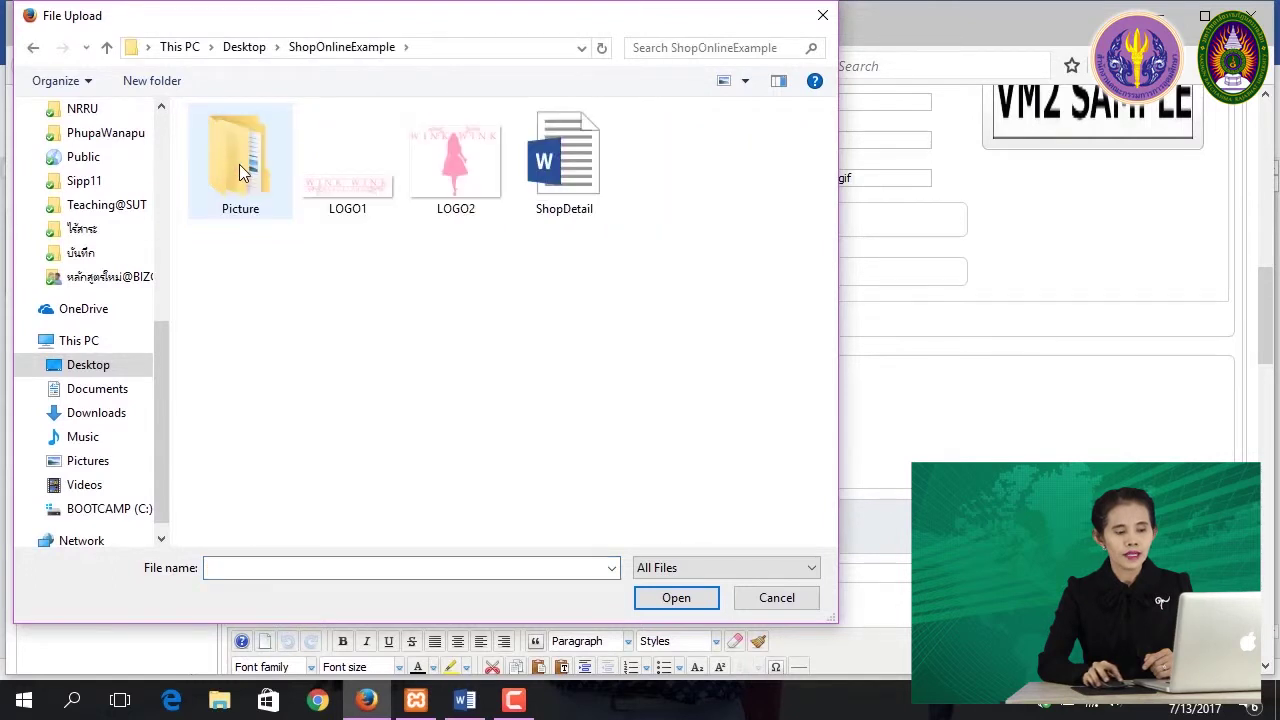
click(364, 200)
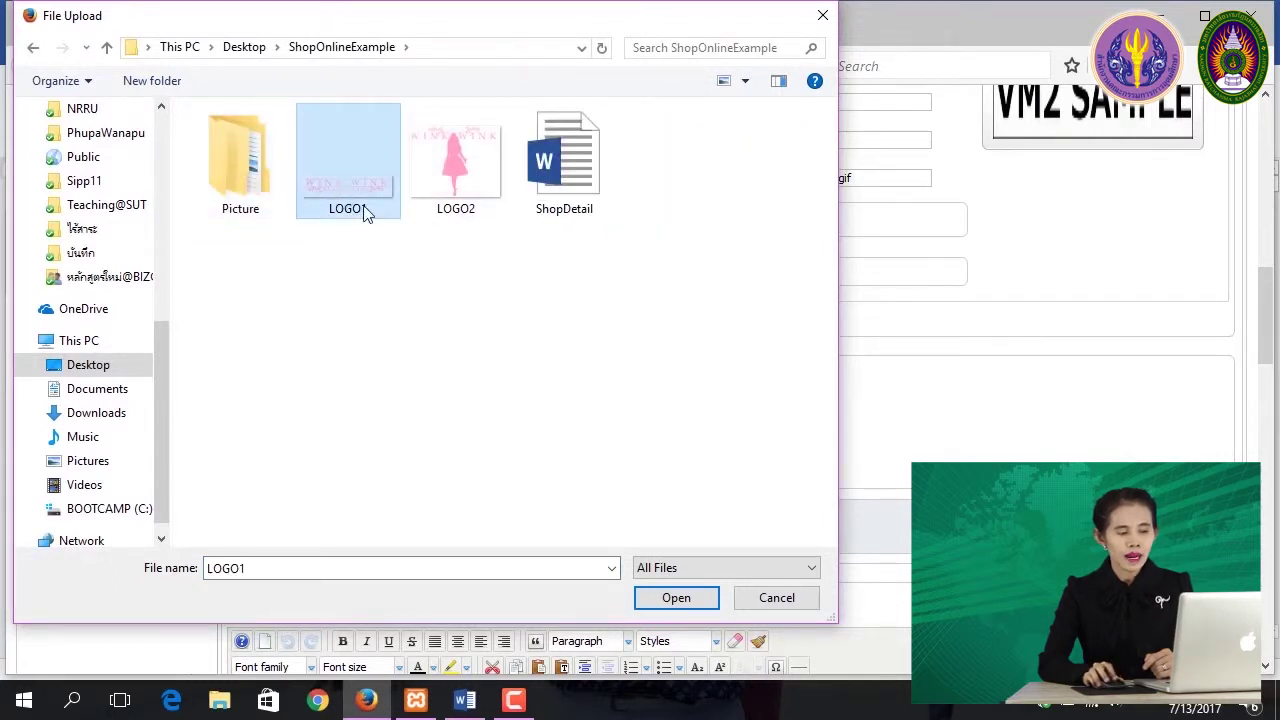
click(675, 598)
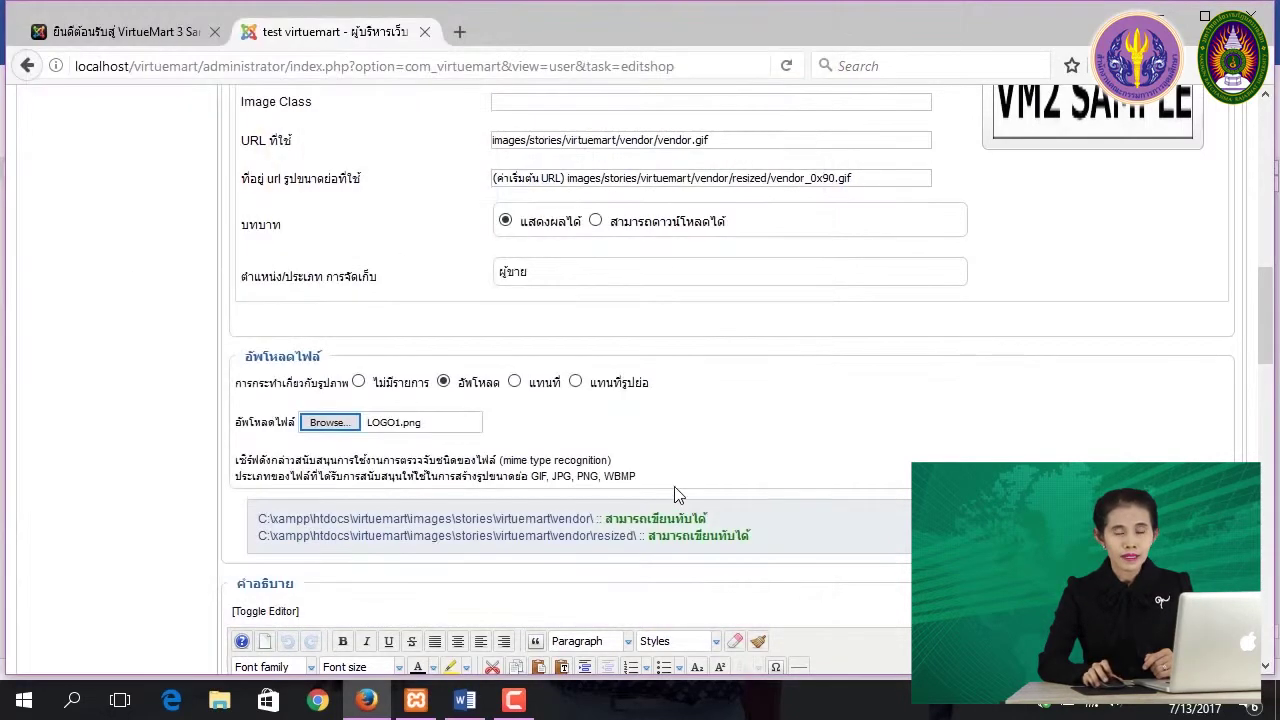
Compare the store description with the storefront home page, then delete all the sample welcome text from the shop's description
scroll(674, 452, down, 2)
scroll(675, 452, down, 2)
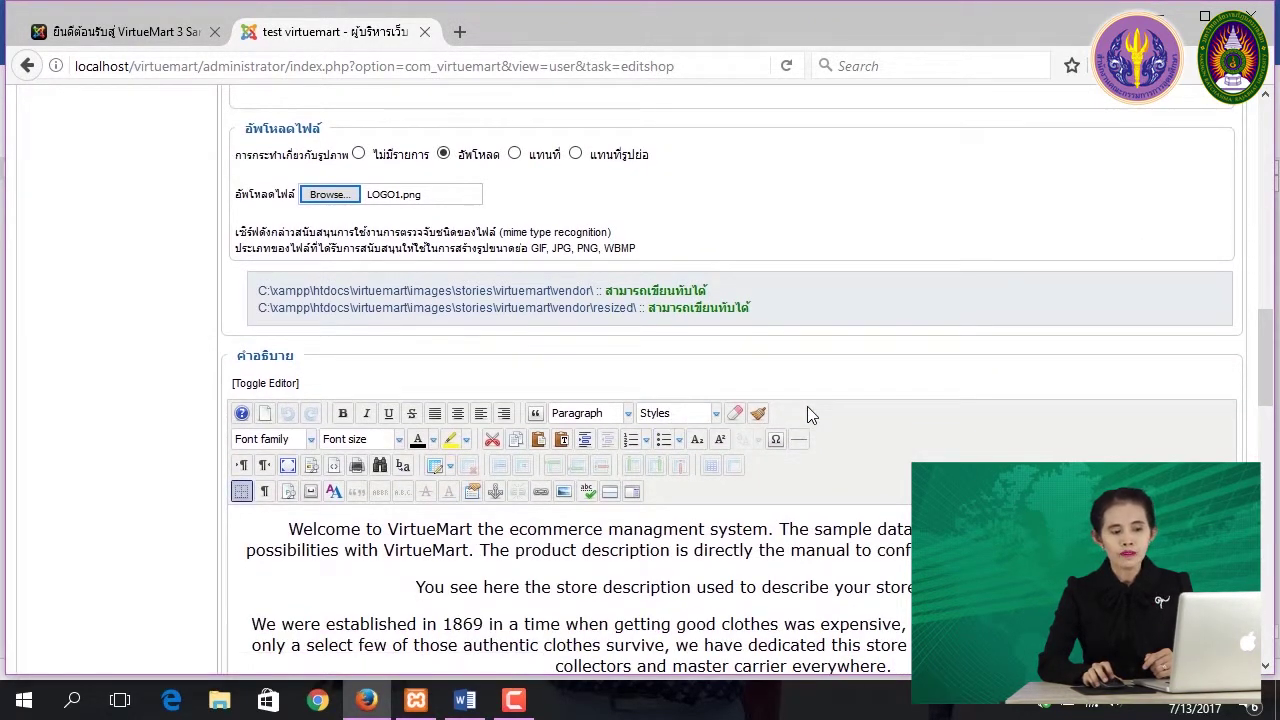
scroll(808, 408, up, 10)
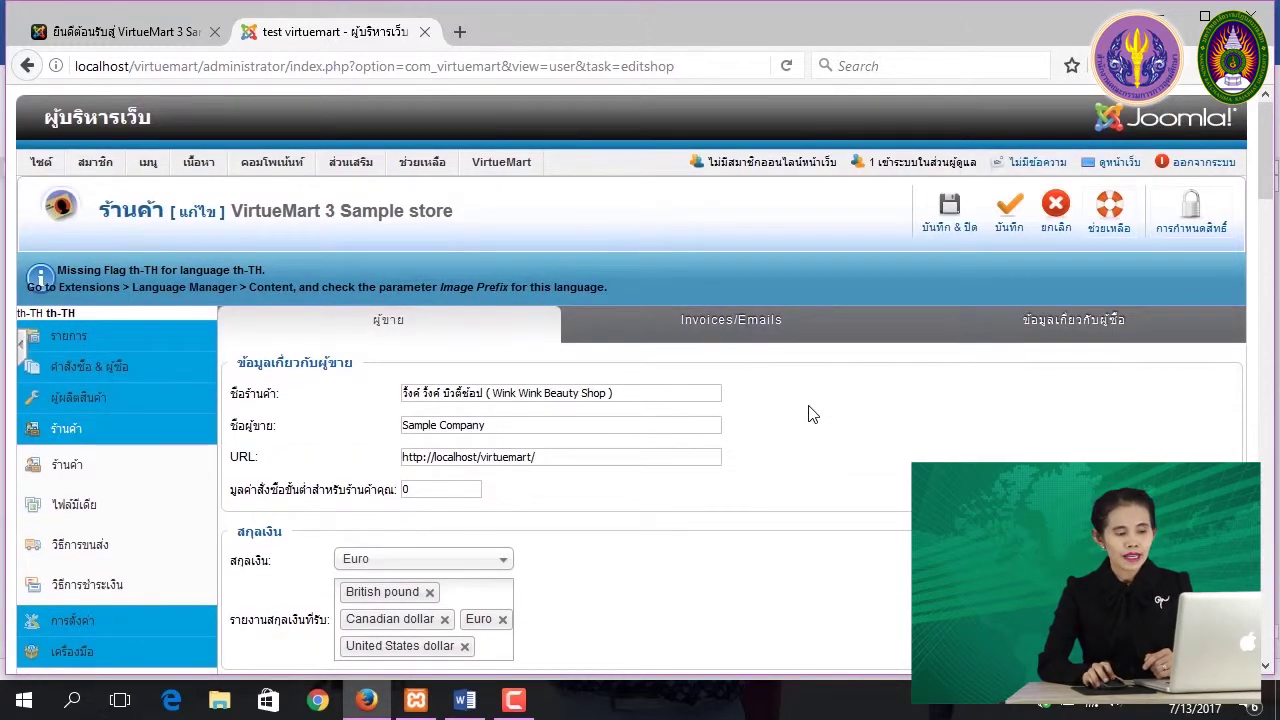
scroll(775, 413, down, 8)
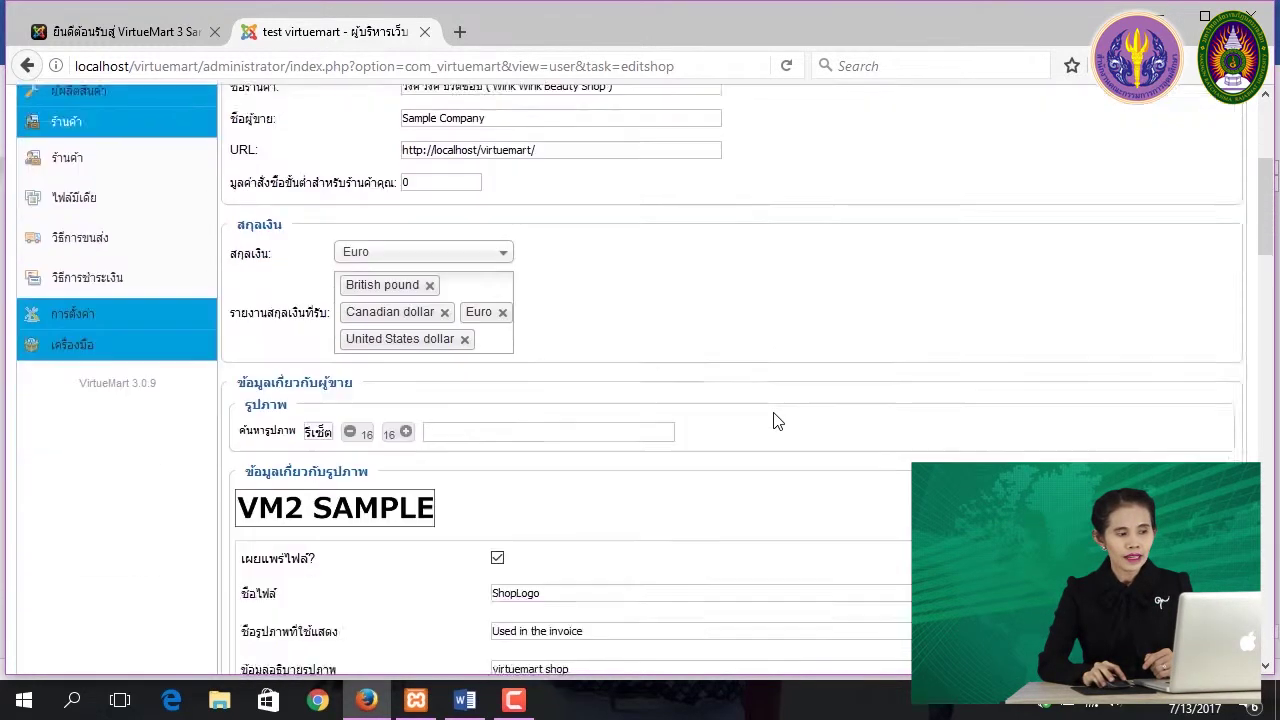
scroll(775, 413, down, 5)
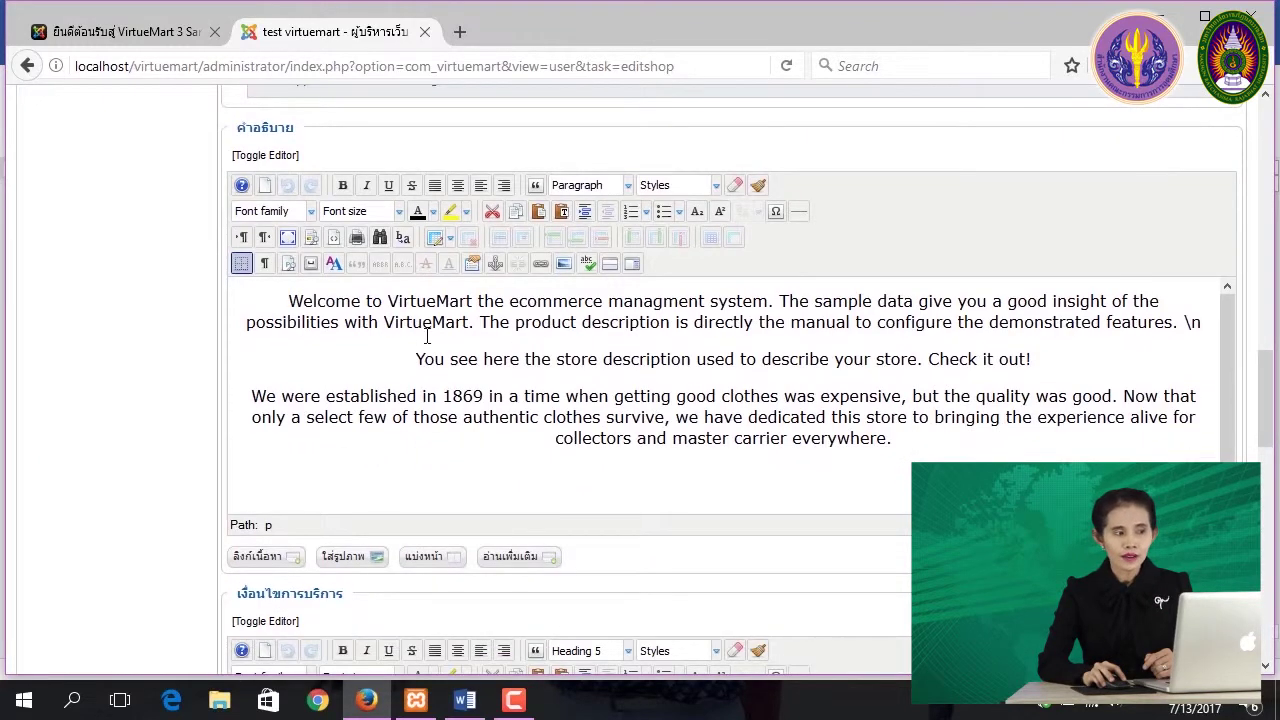
click(119, 39)
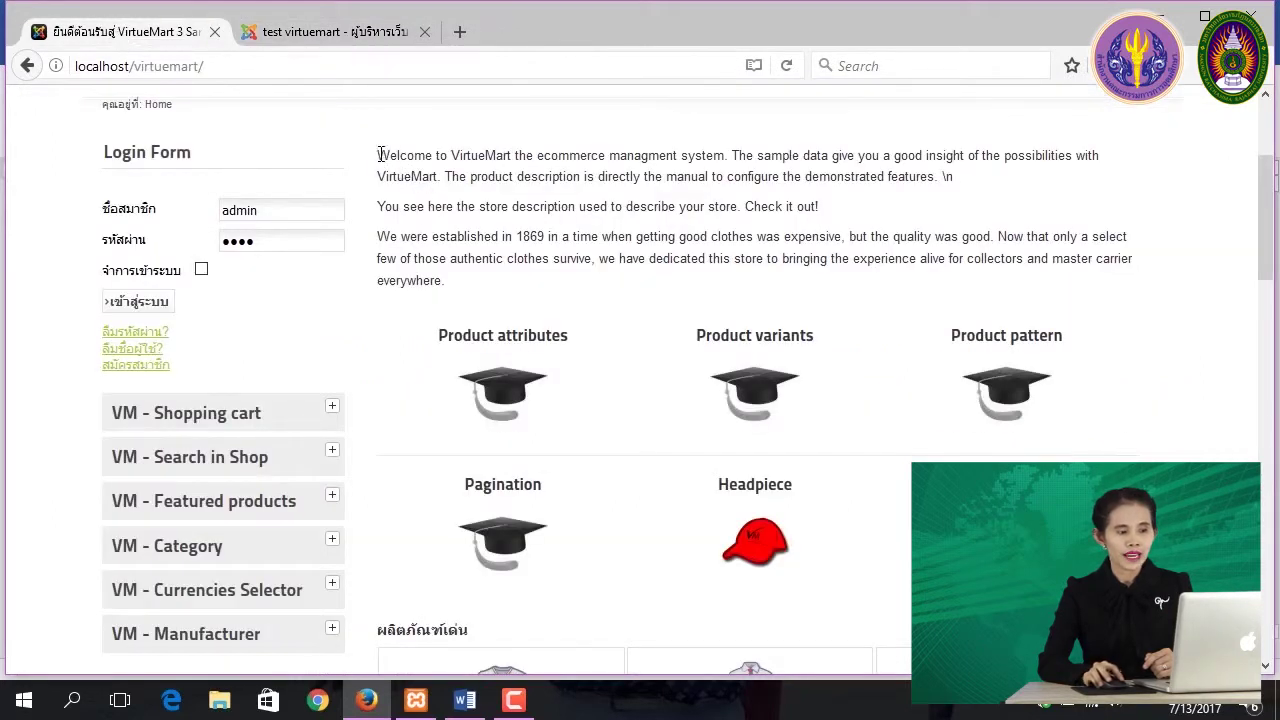
click(341, 38)
drag(266, 300, 947, 458)
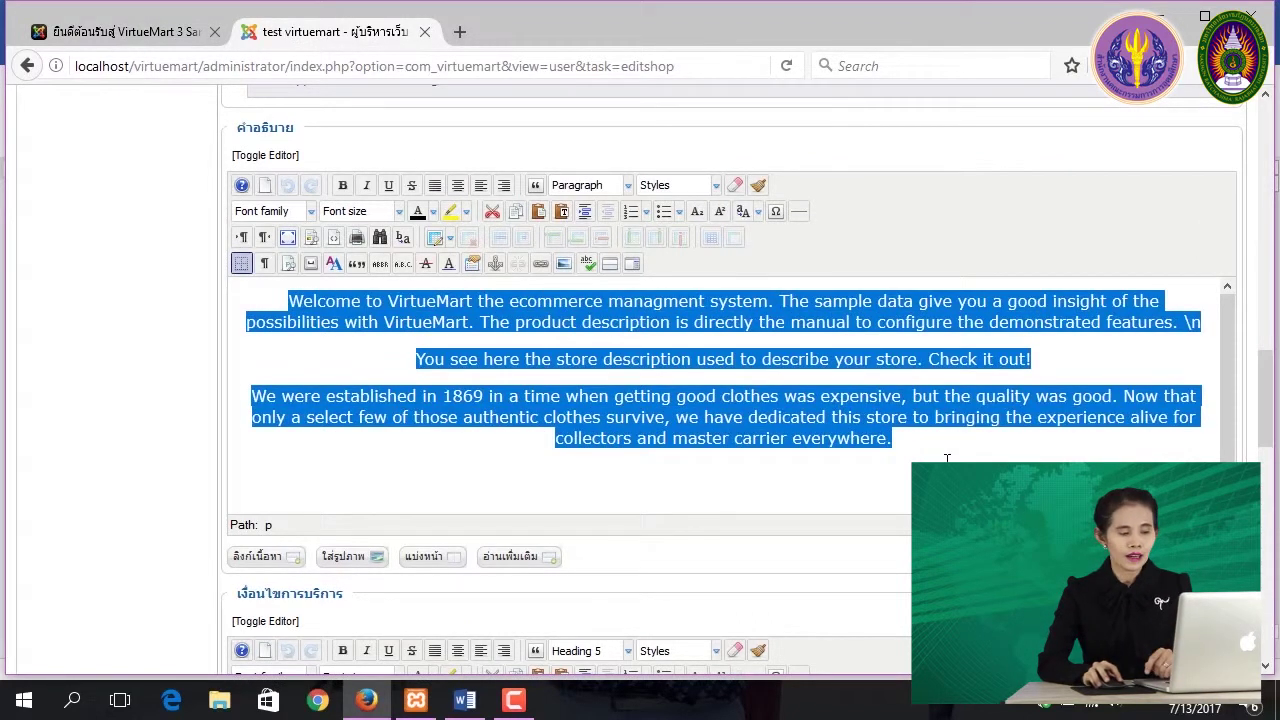
key(BackSpace)
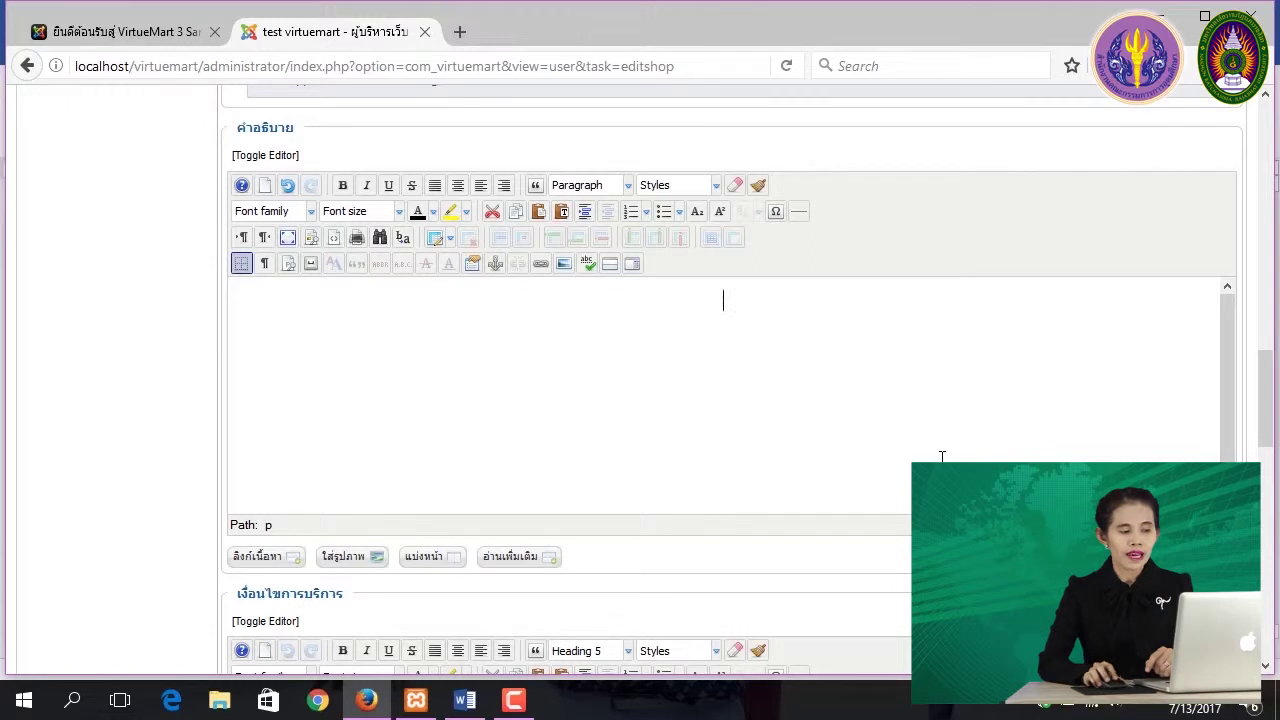
Switch to the ShopDetail document in Word and copy the shop's slogan in Thai and English
click(464, 700)
scroll(593, 425, down, 3)
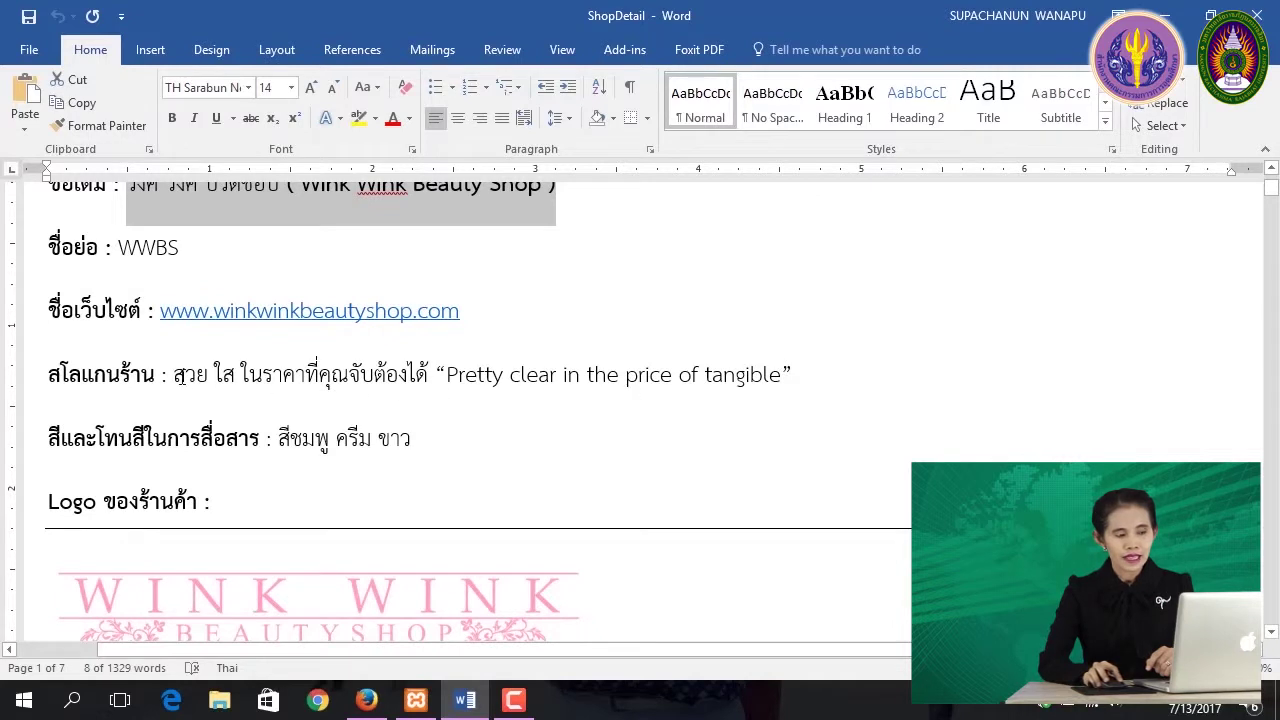
drag(174, 376, 800, 367)
key(ctrl+c)
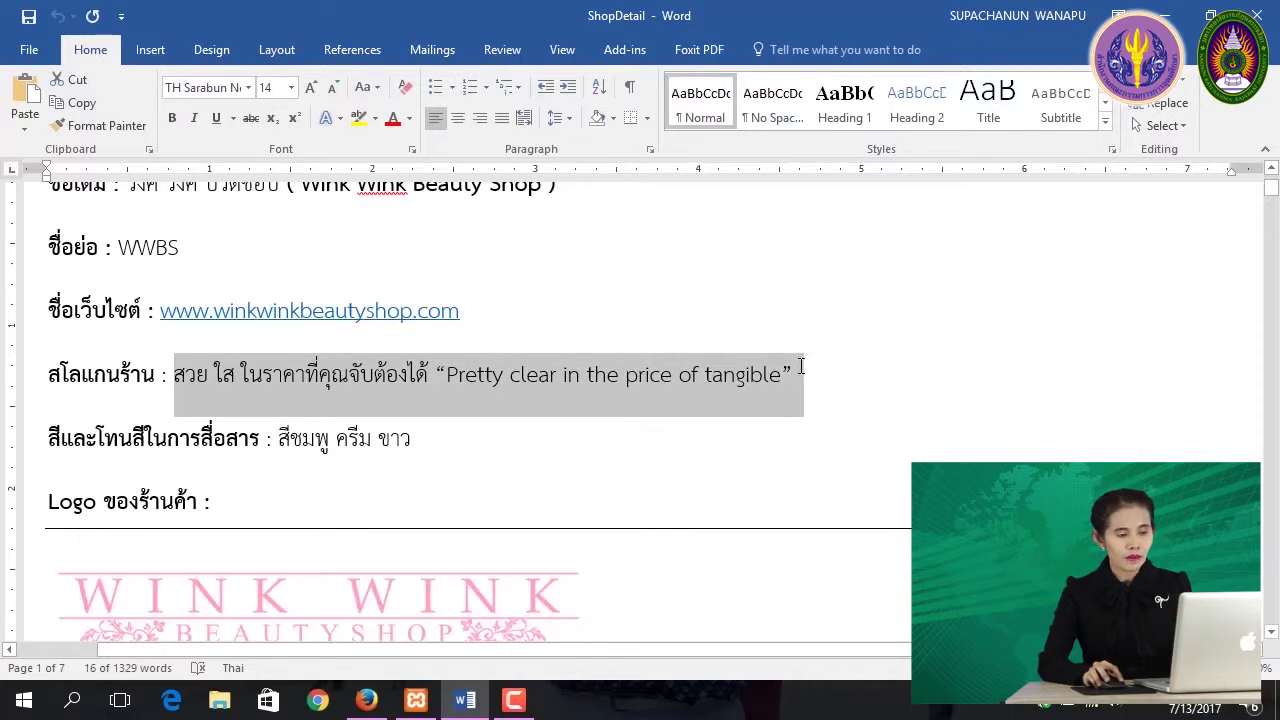
Switch back to Firefox and paste the slogan into the description's source code, then return to the visual view
click(366, 700)
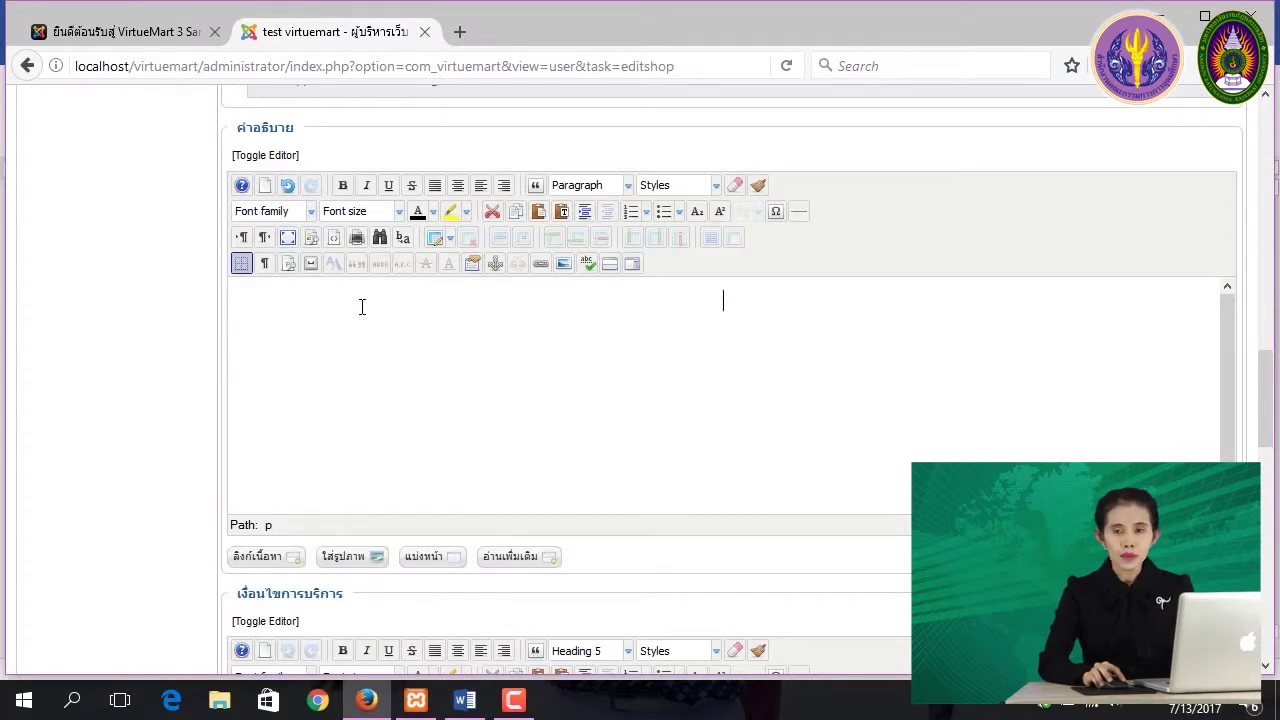
click(334, 238)
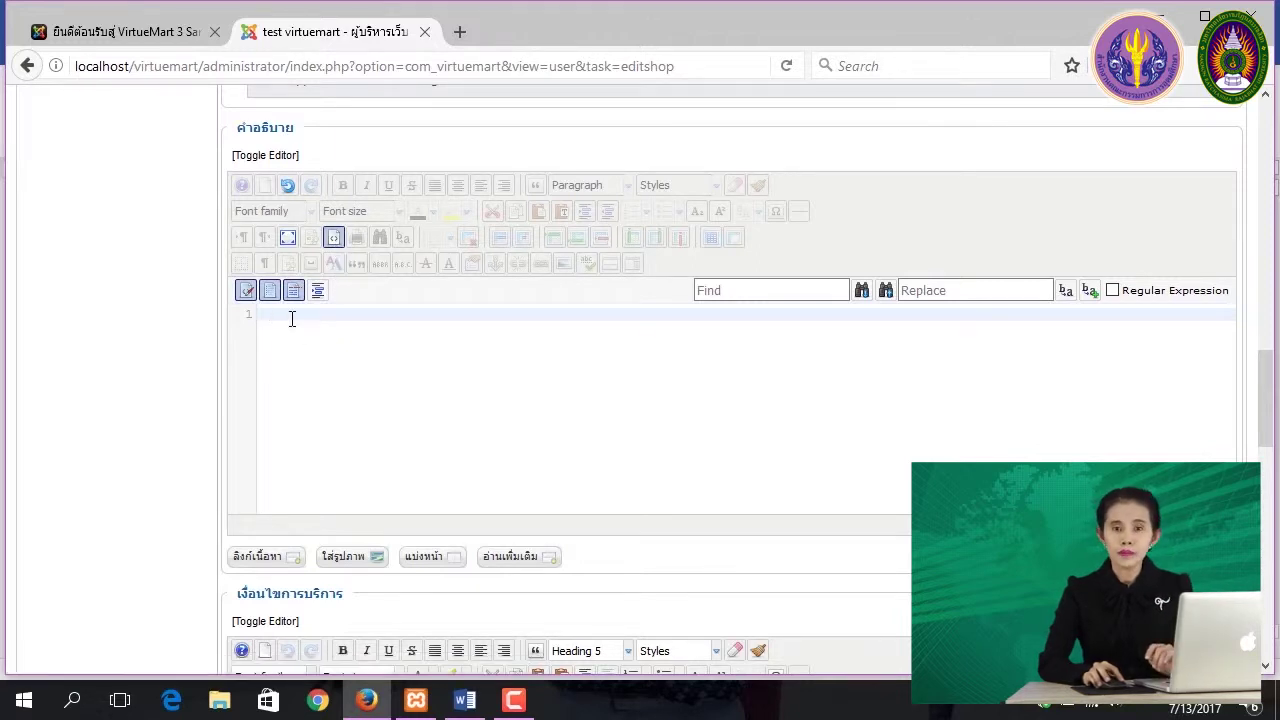
key(ctrl+v)
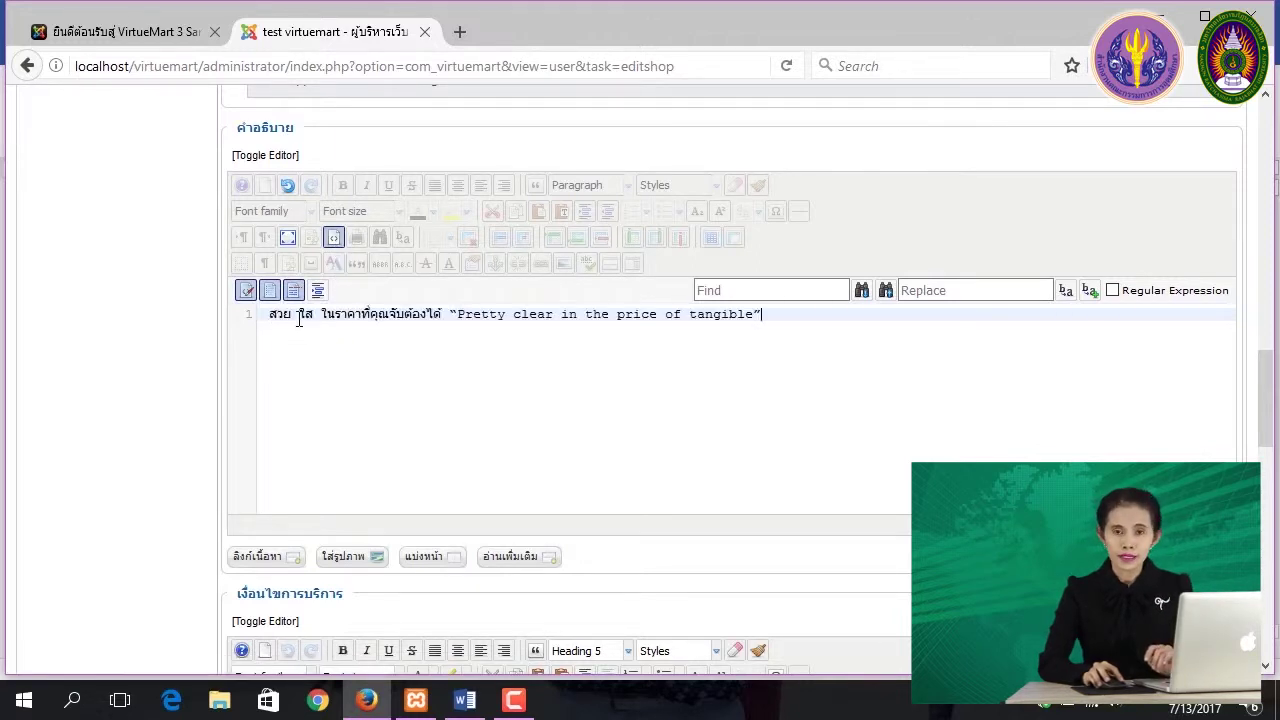
click(334, 240)
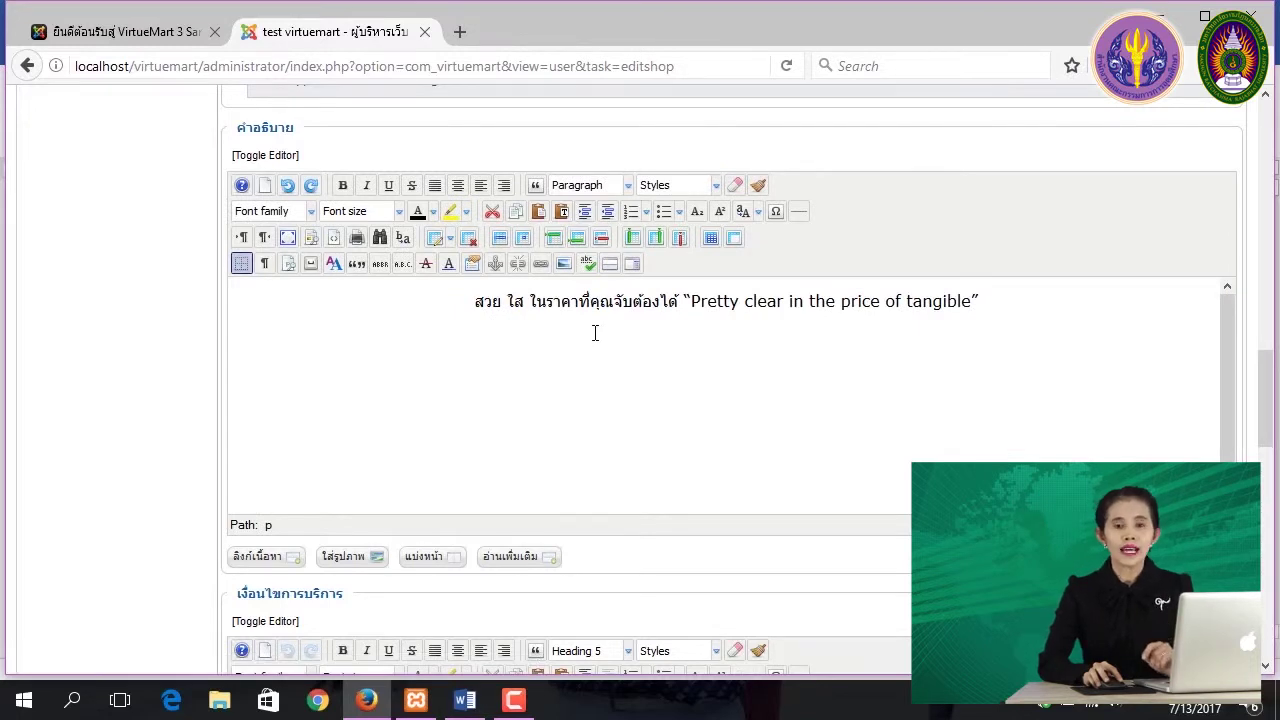
Put the English slogan “Pretty clear in the price of tangible” on its own line and centre both slogan lines
click(684, 300)
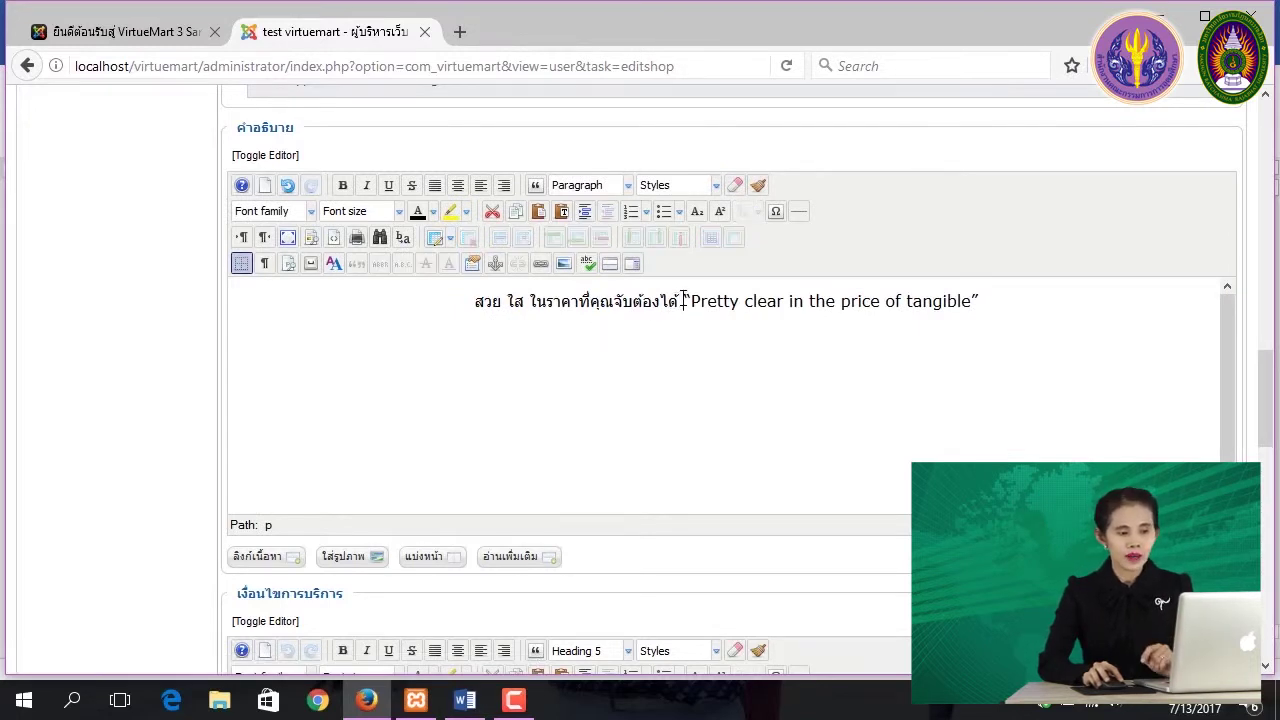
key(Return)
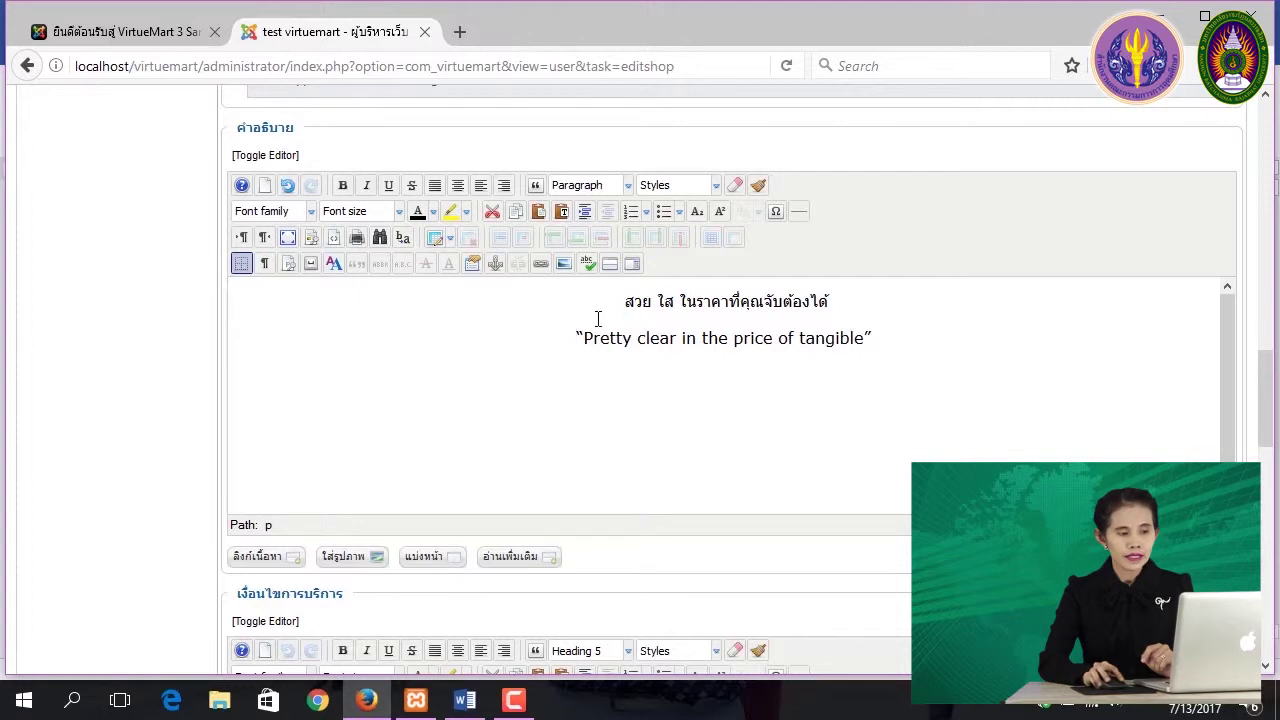
drag(620, 300, 877, 346)
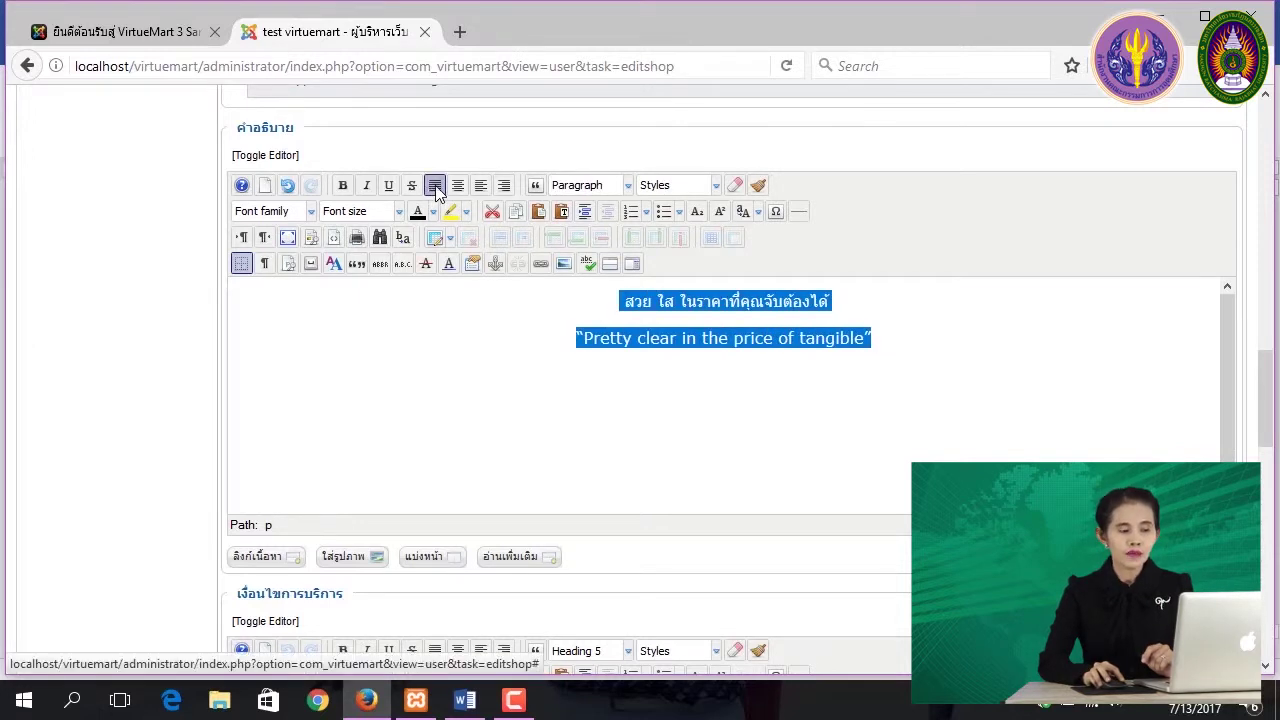
click(482, 192)
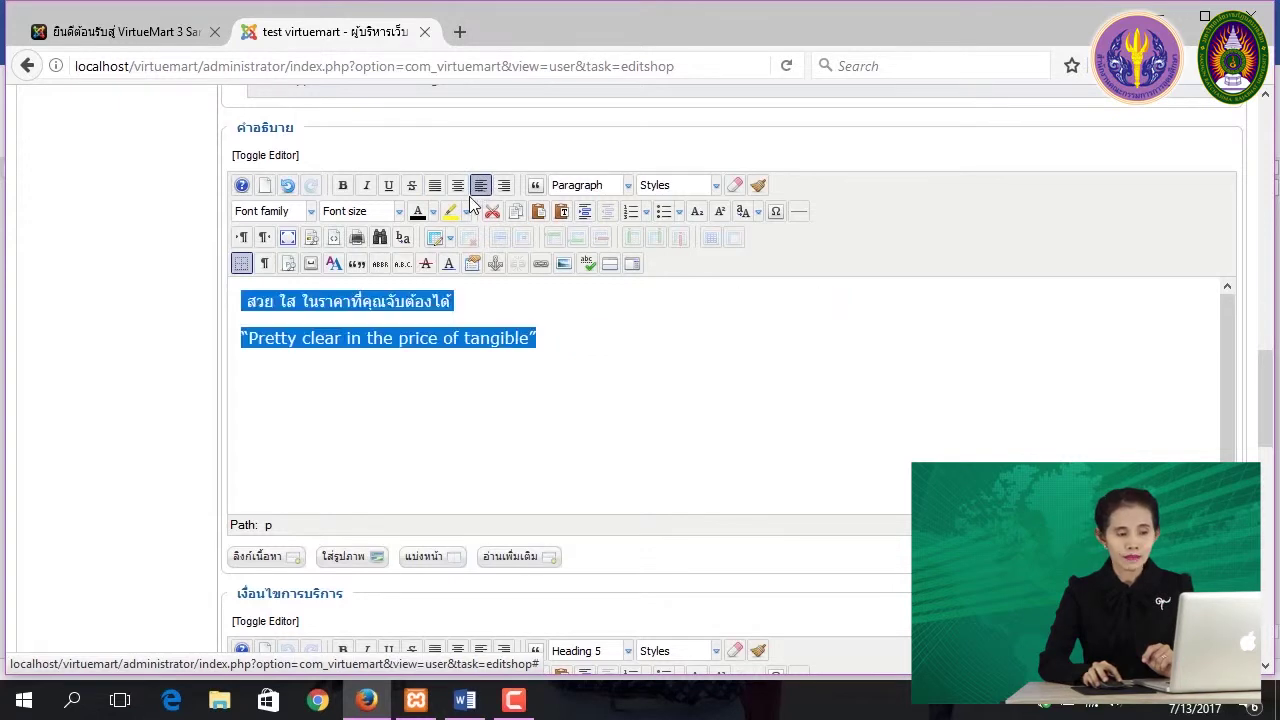
click(457, 187)
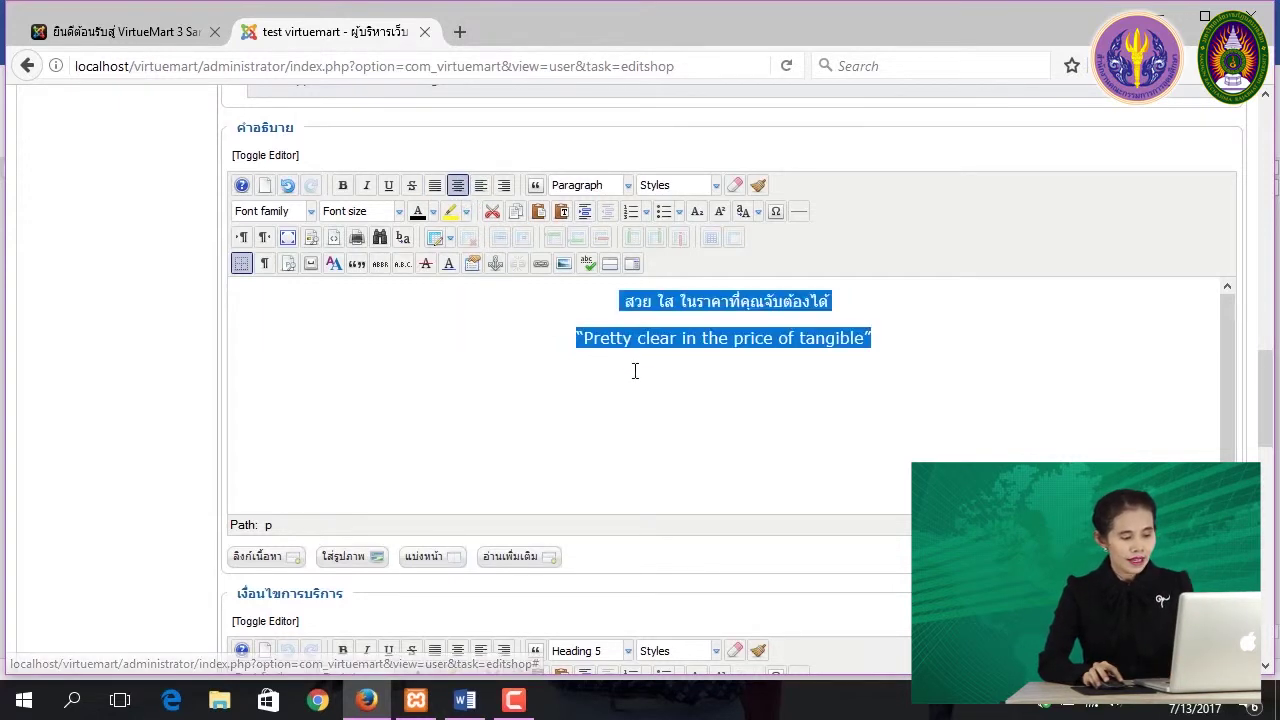
click(684, 381)
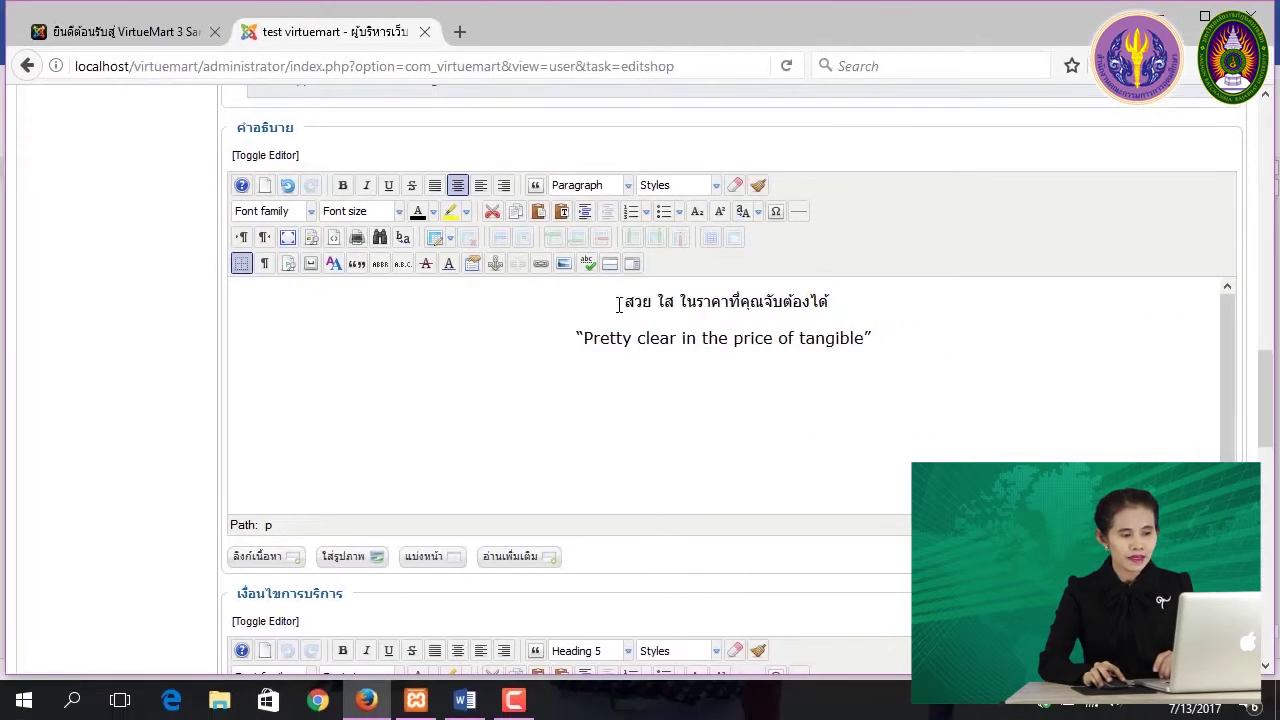
Colour both slogan lines magenta in the shop description
drag(624, 300, 877, 338)
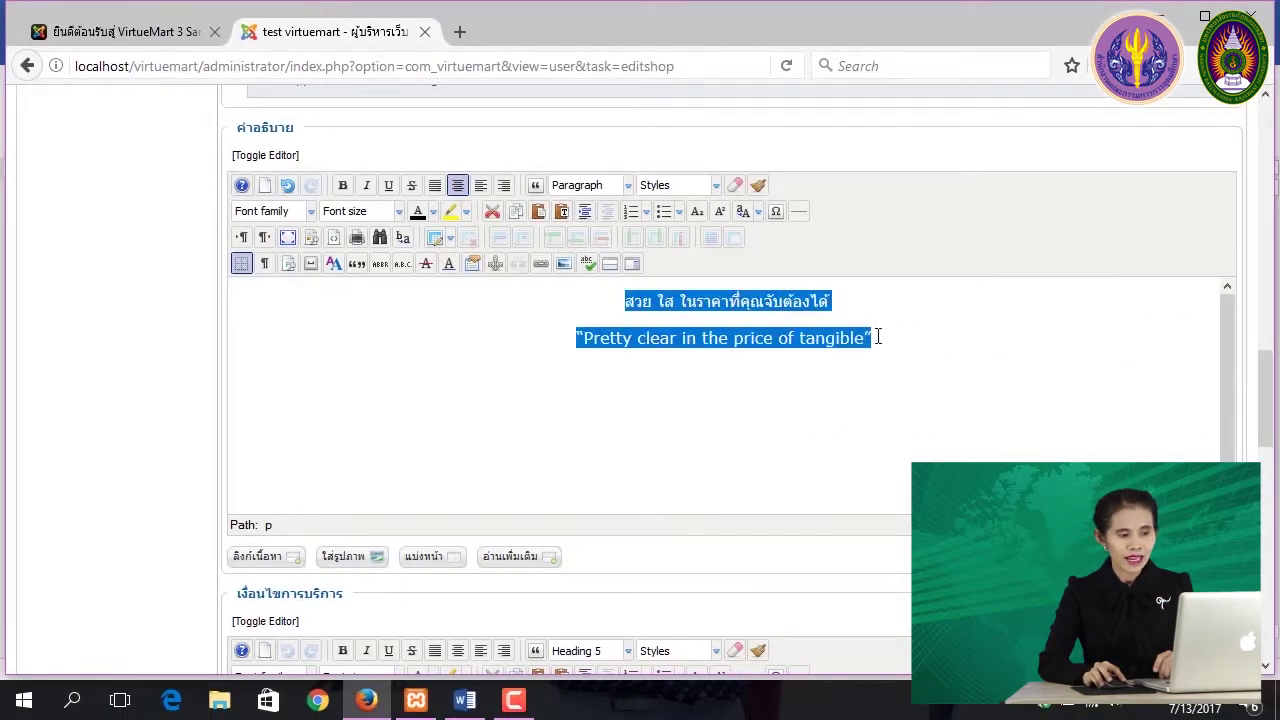
click(432, 212)
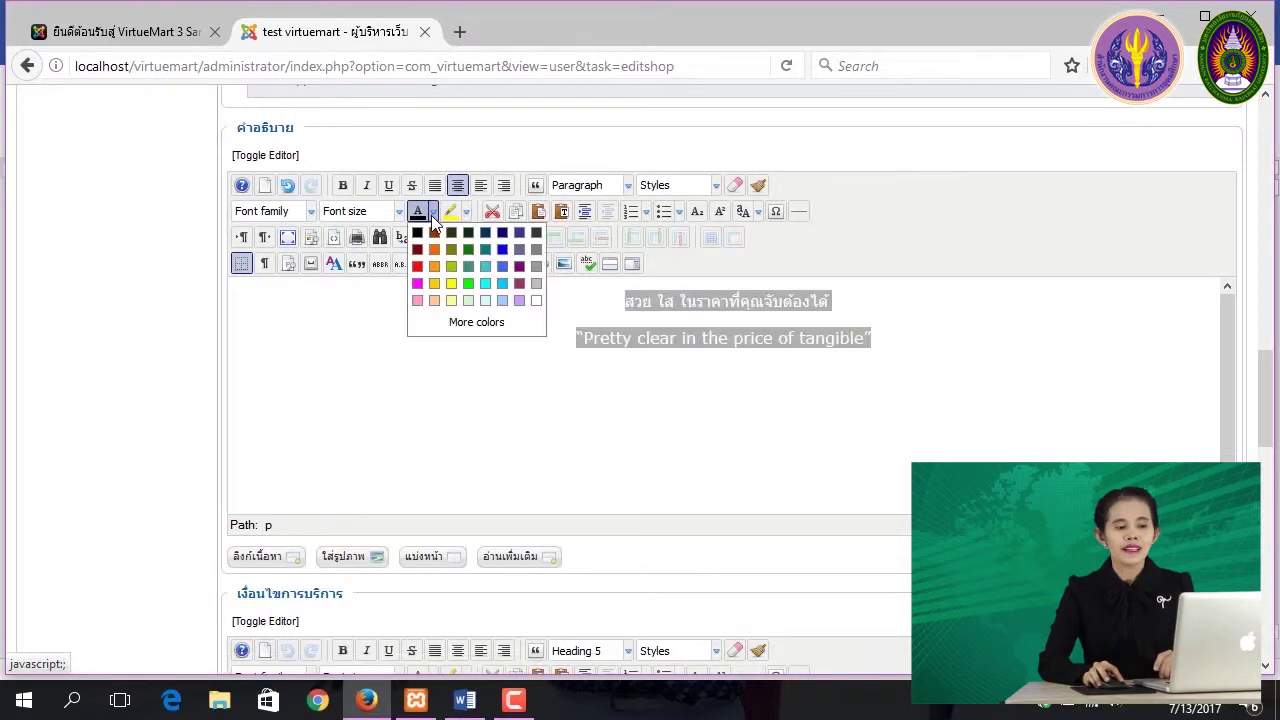
click(417, 283)
click(665, 371)
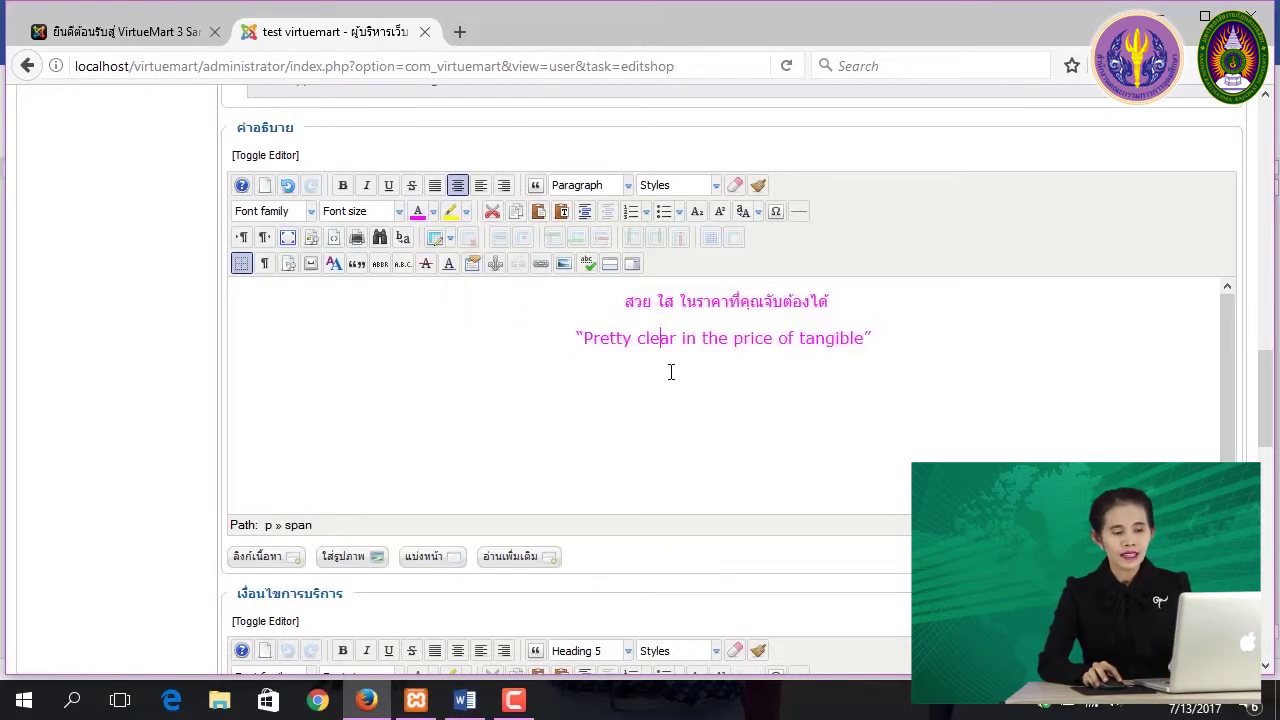
Add a new line below the slogan and upload LOGO2 from the ShopOnlineExample folder to the Image Manager's root folder
click(886, 341)
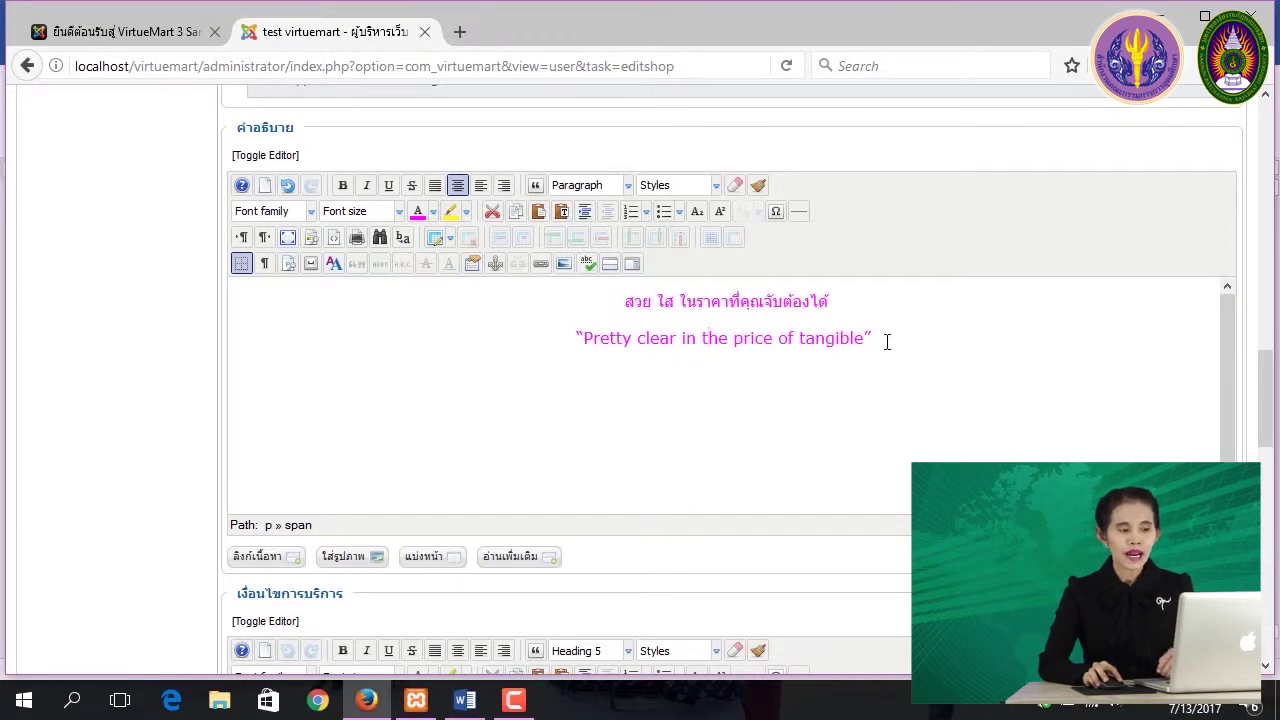
key(Return)
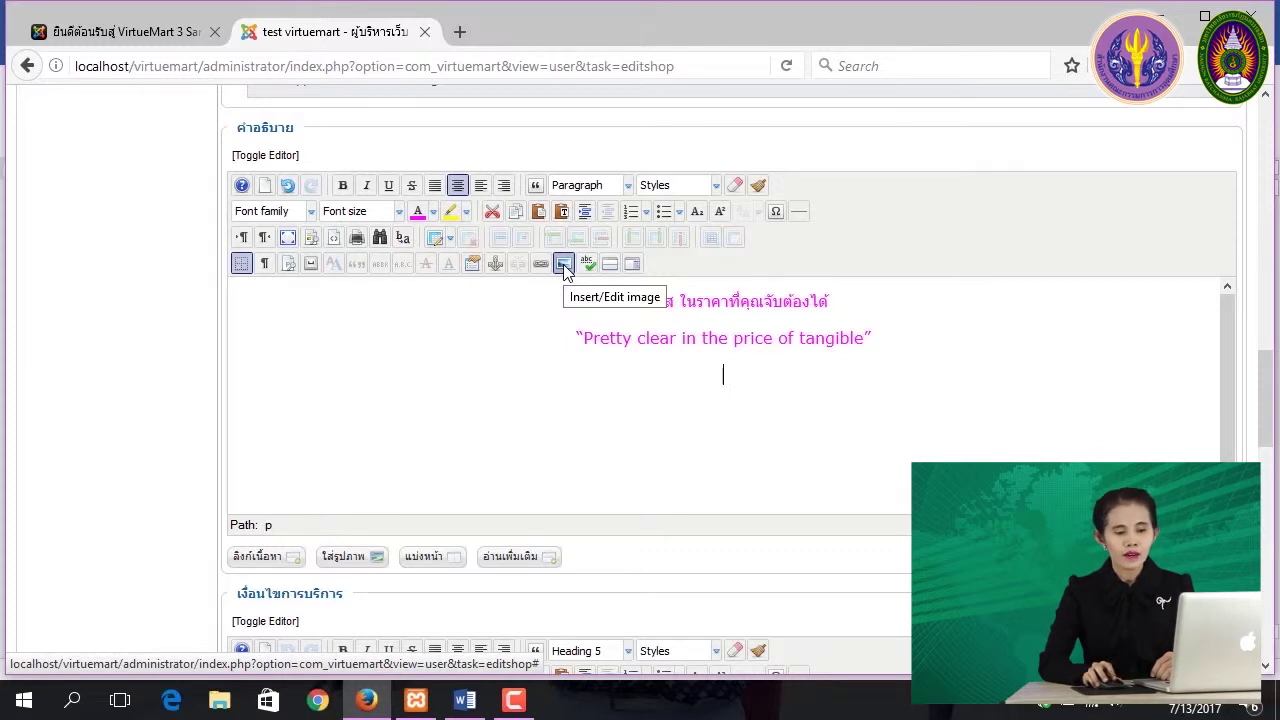
click(565, 265)
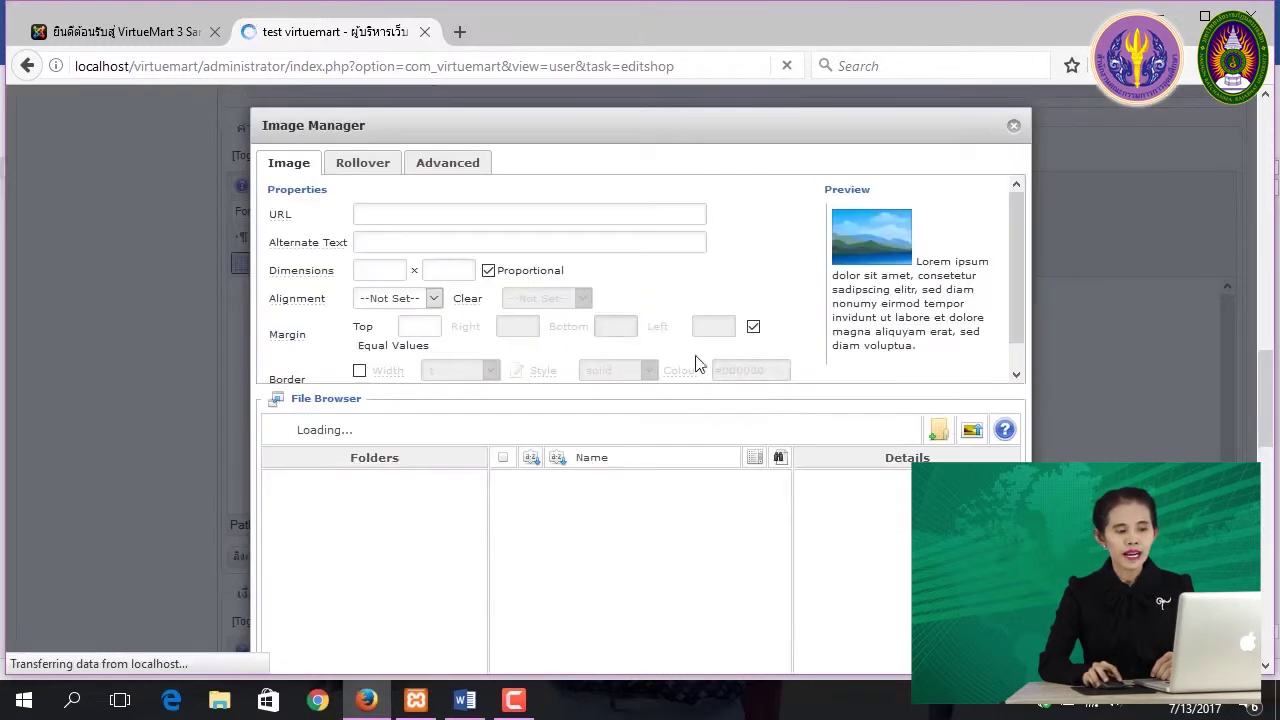
scroll(855, 429, down, 2)
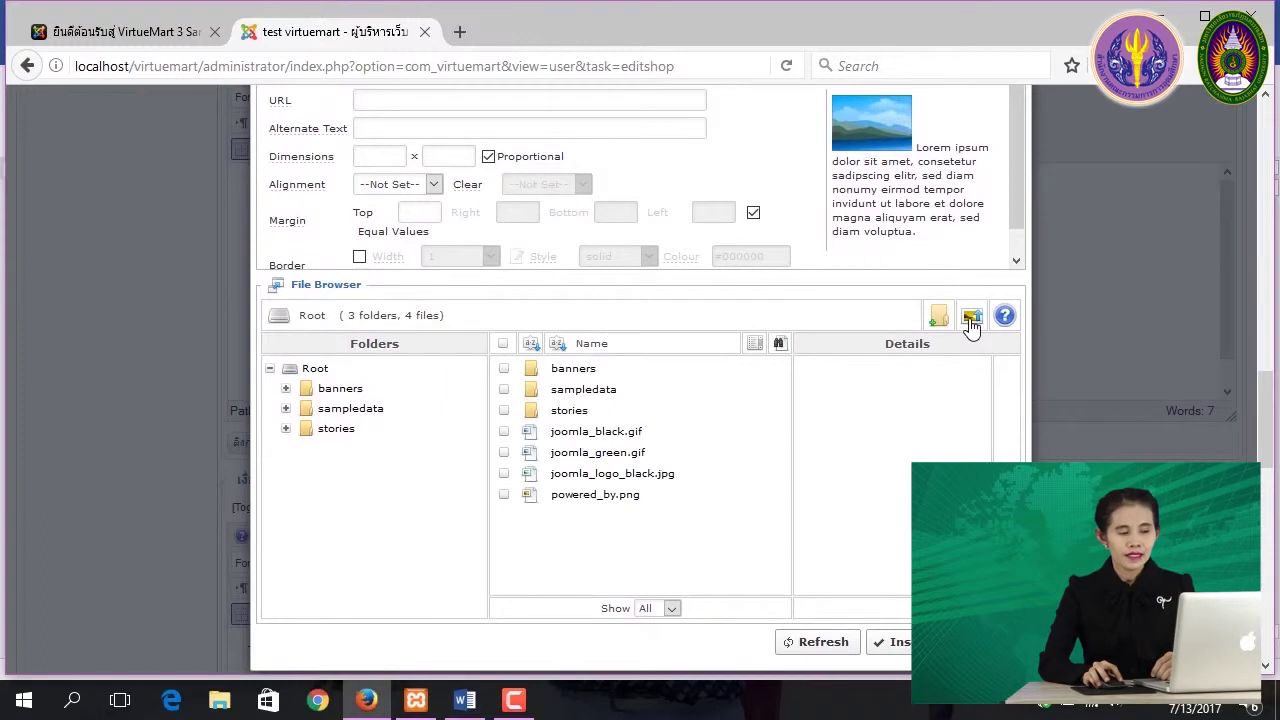
click(970, 318)
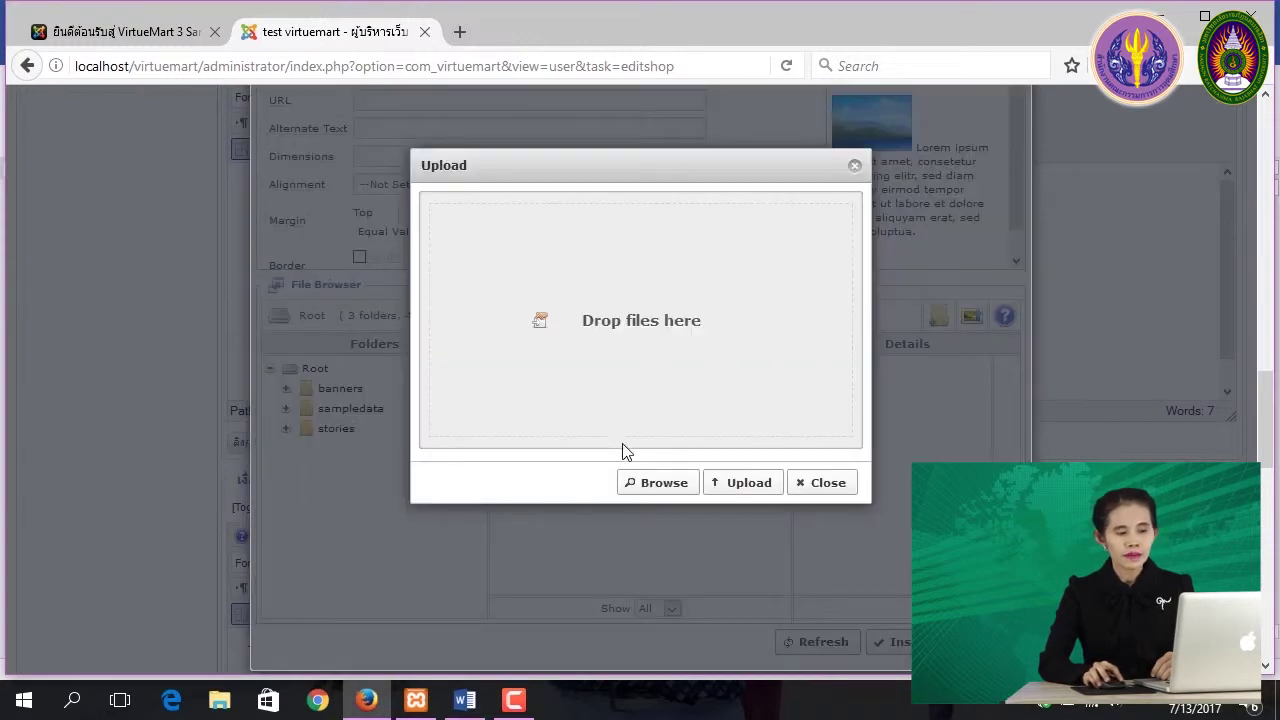
click(648, 484)
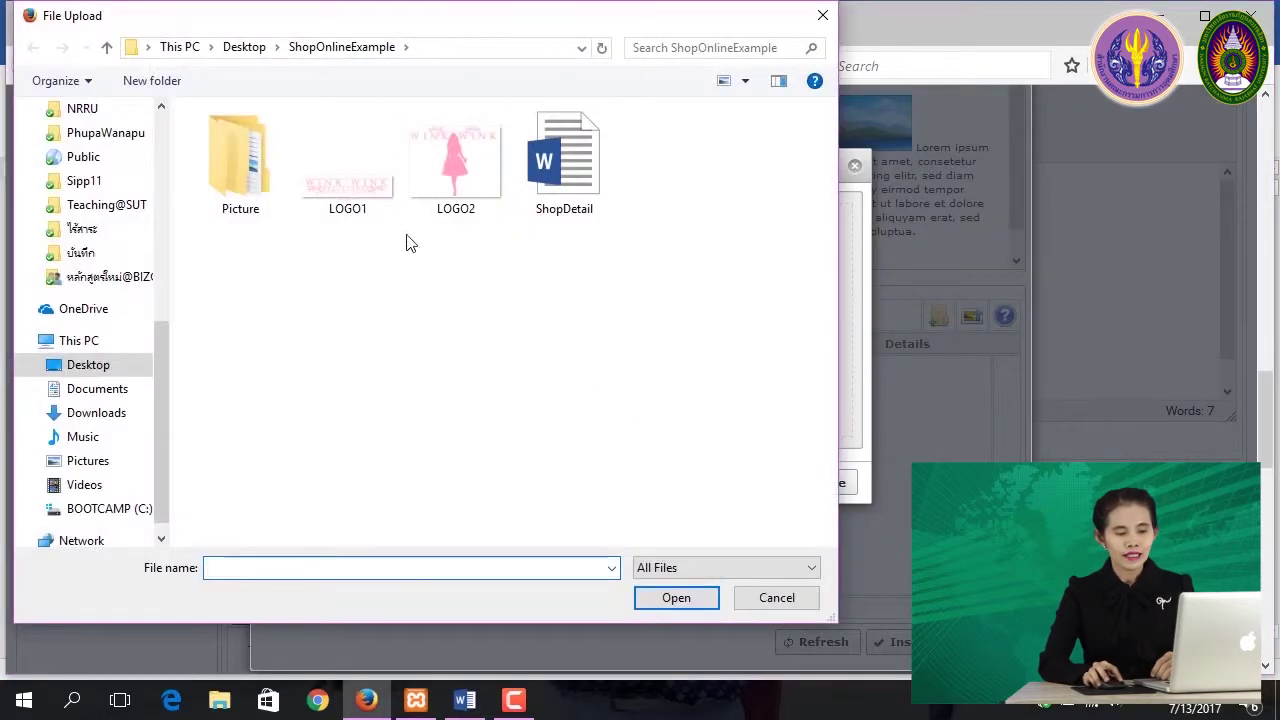
click(444, 172)
click(674, 597)
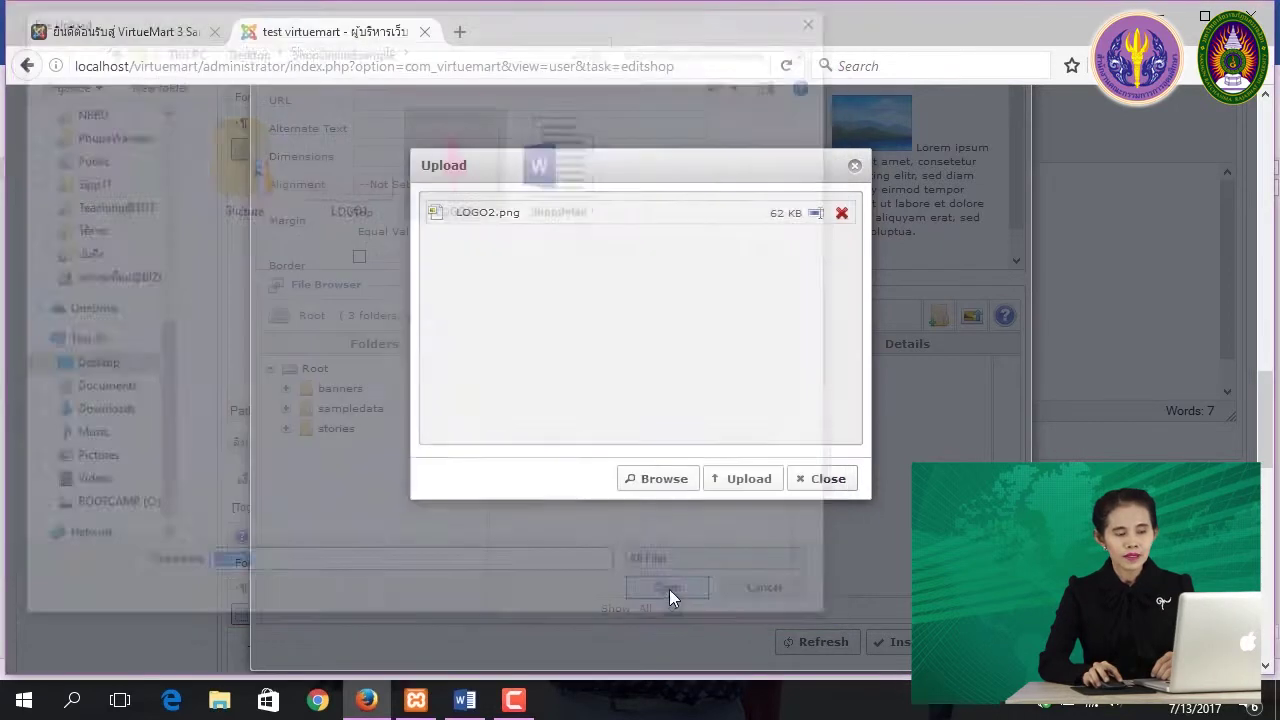
click(727, 483)
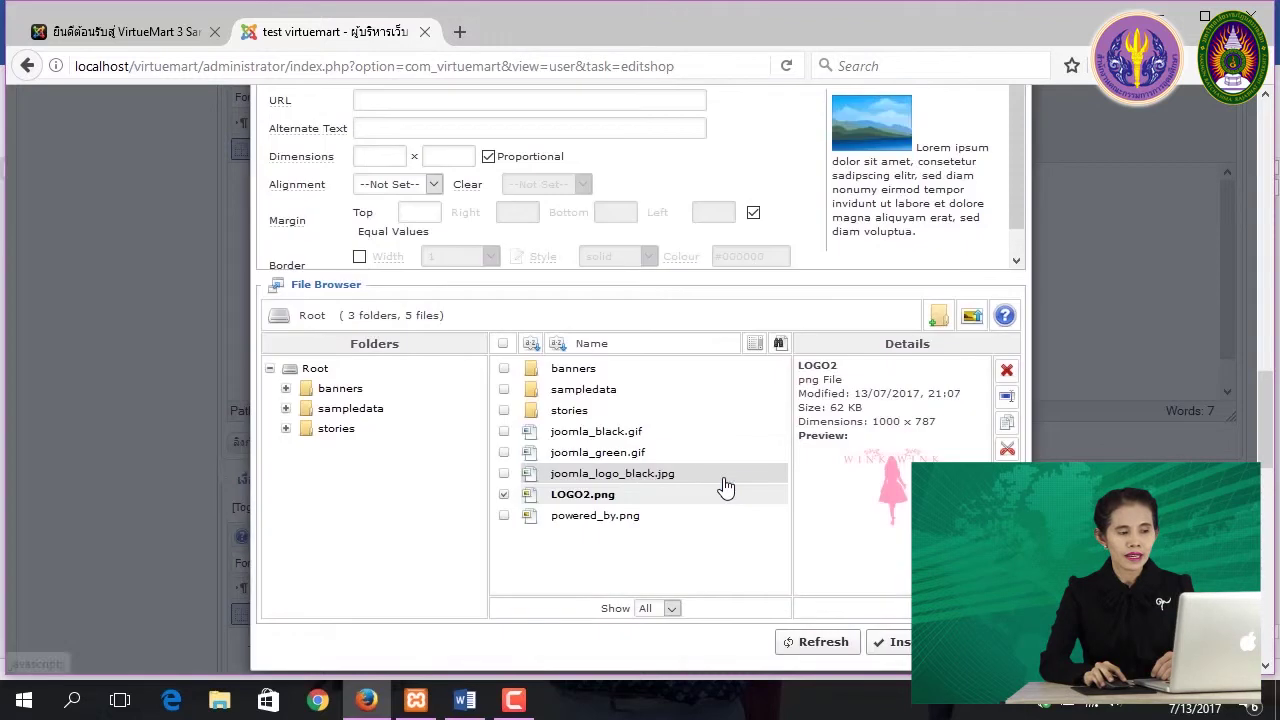
Insert LOGO2.png into the shop description at 600 px wide, keeping its proportions
click(618, 496)
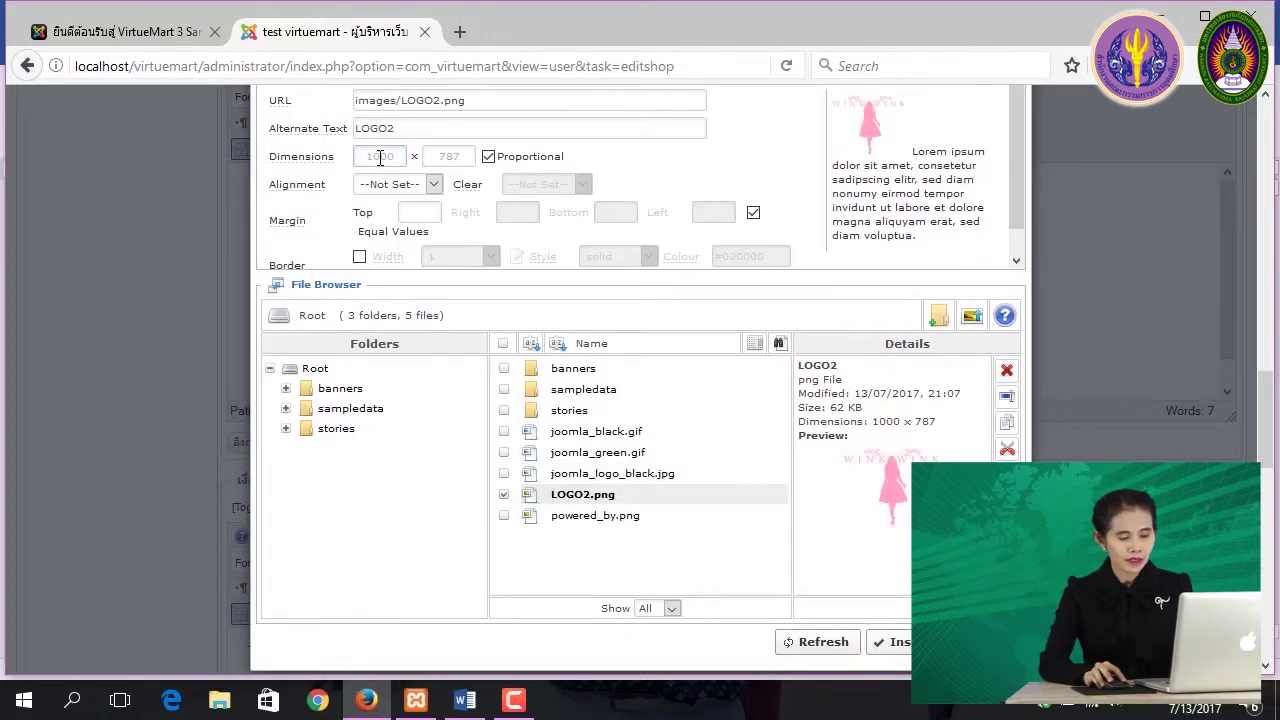
text(00)
drag(355, 160, 445, 157)
text(6)
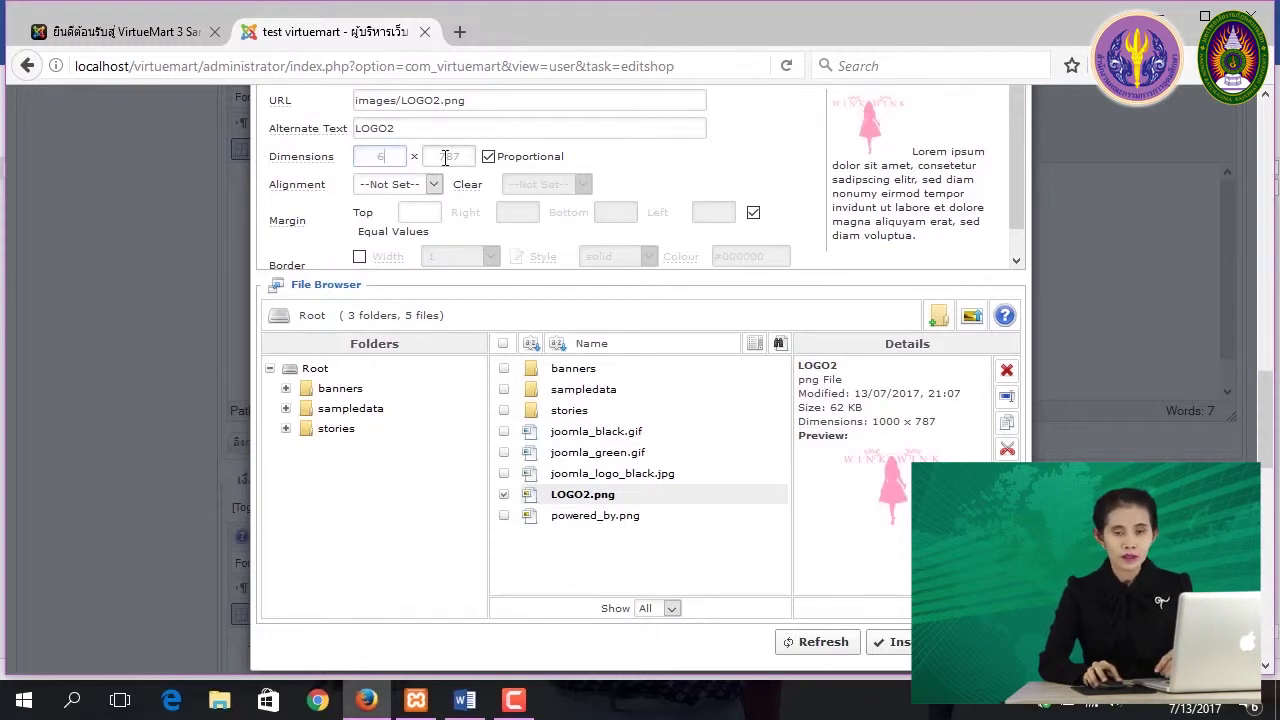
text(00)
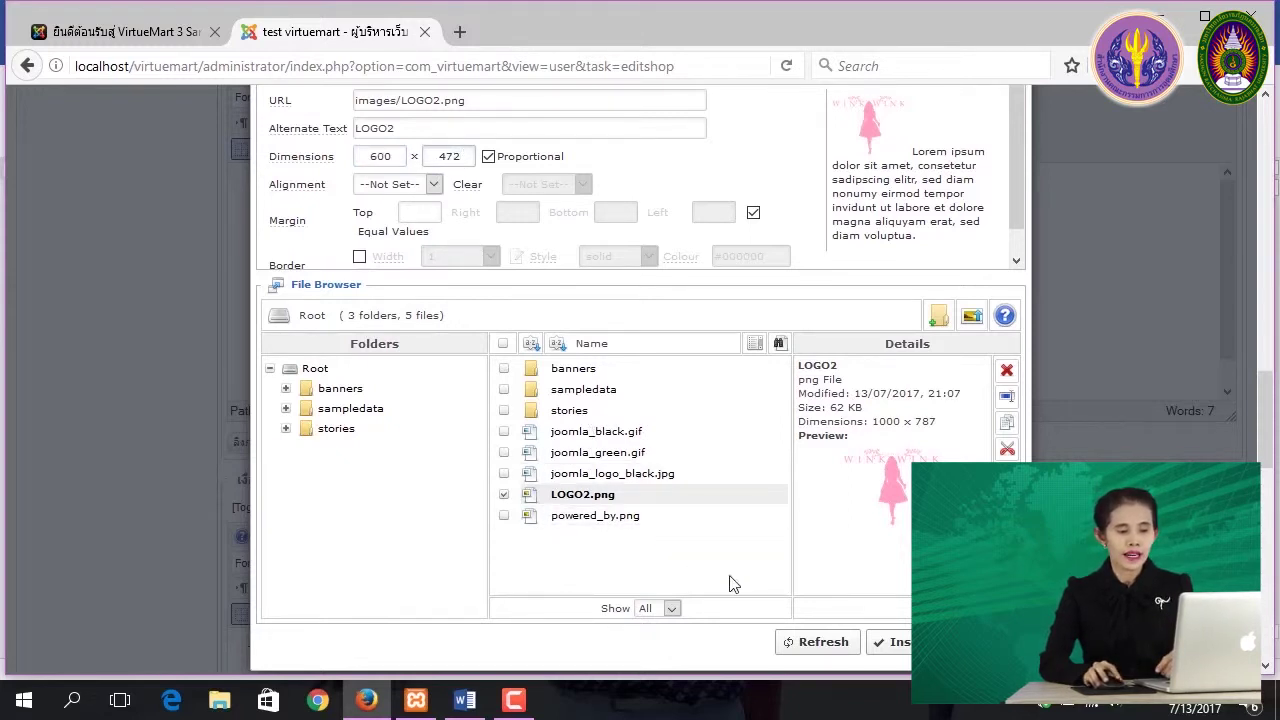
click(889, 648)
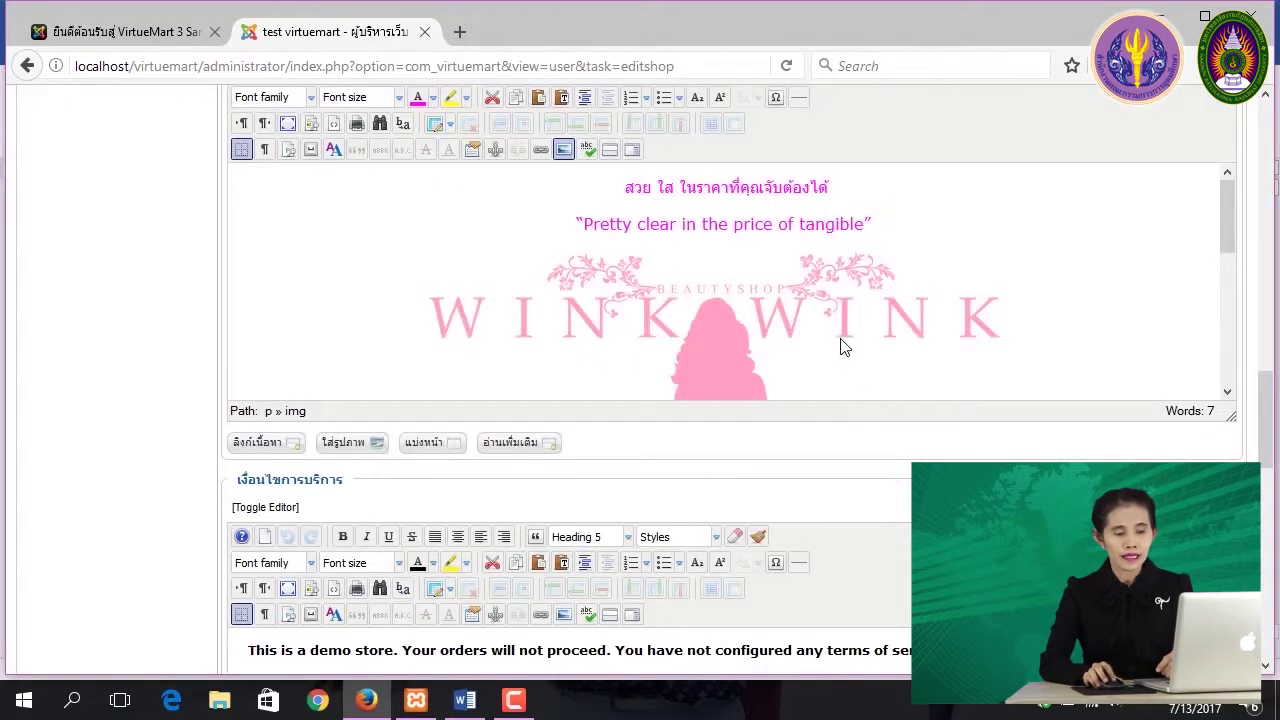
Review the description with its image, save the shop details and close the shop editor
scroll(840, 346, up, 2)
scroll(840, 346, down, 3)
scroll(840, 346, up, 4)
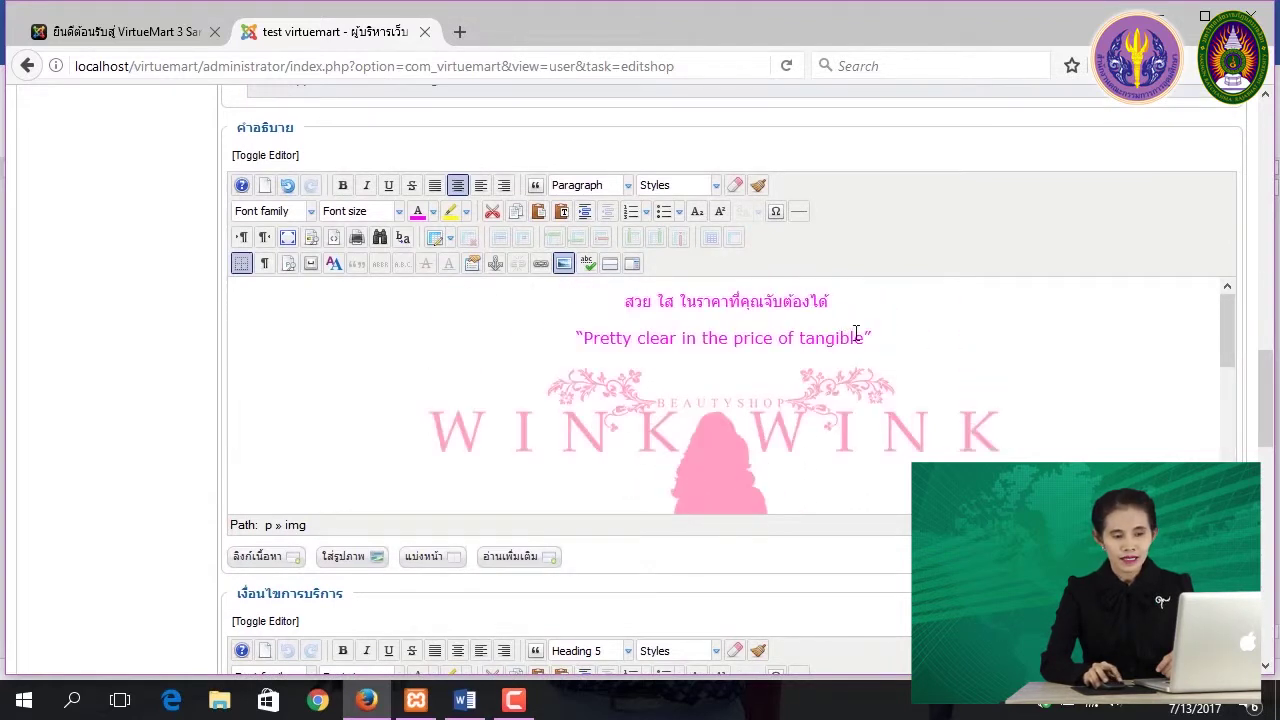
scroll(856, 333, up, 15)
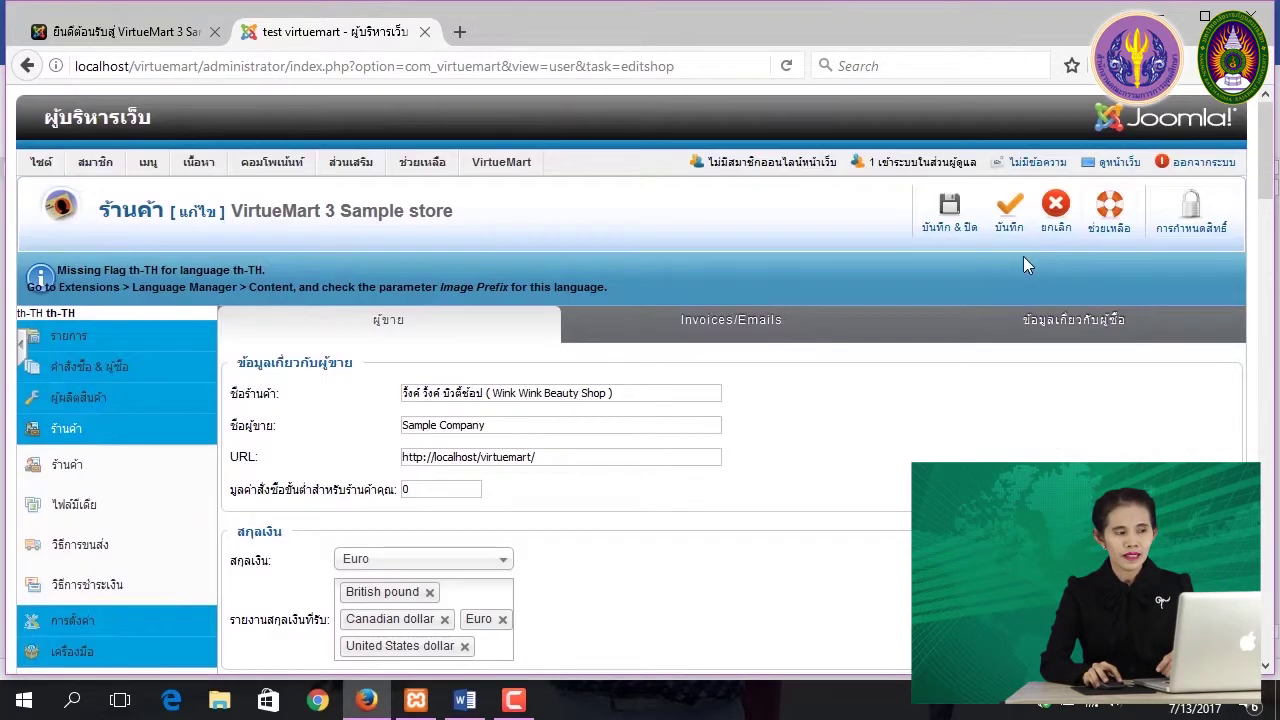
click(949, 208)
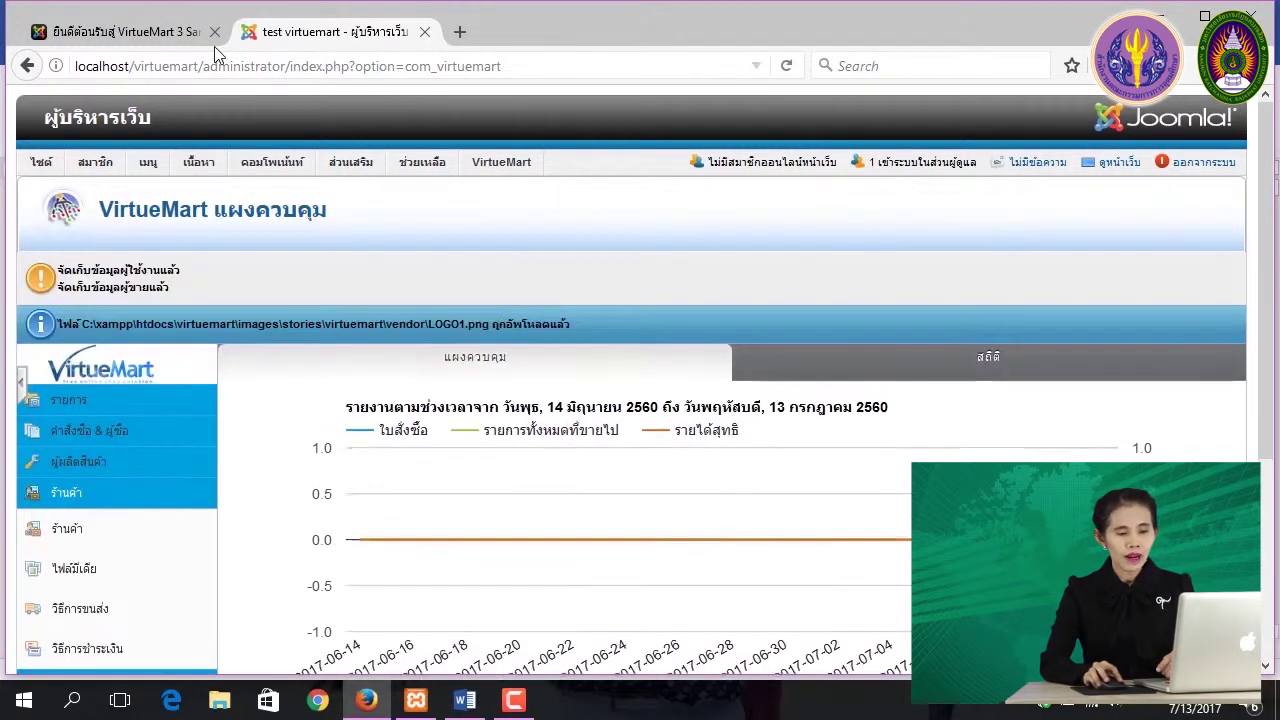
Reload the storefront at localhost/virtuemart/ and examine the slogan and image on the home page
click(160, 32)
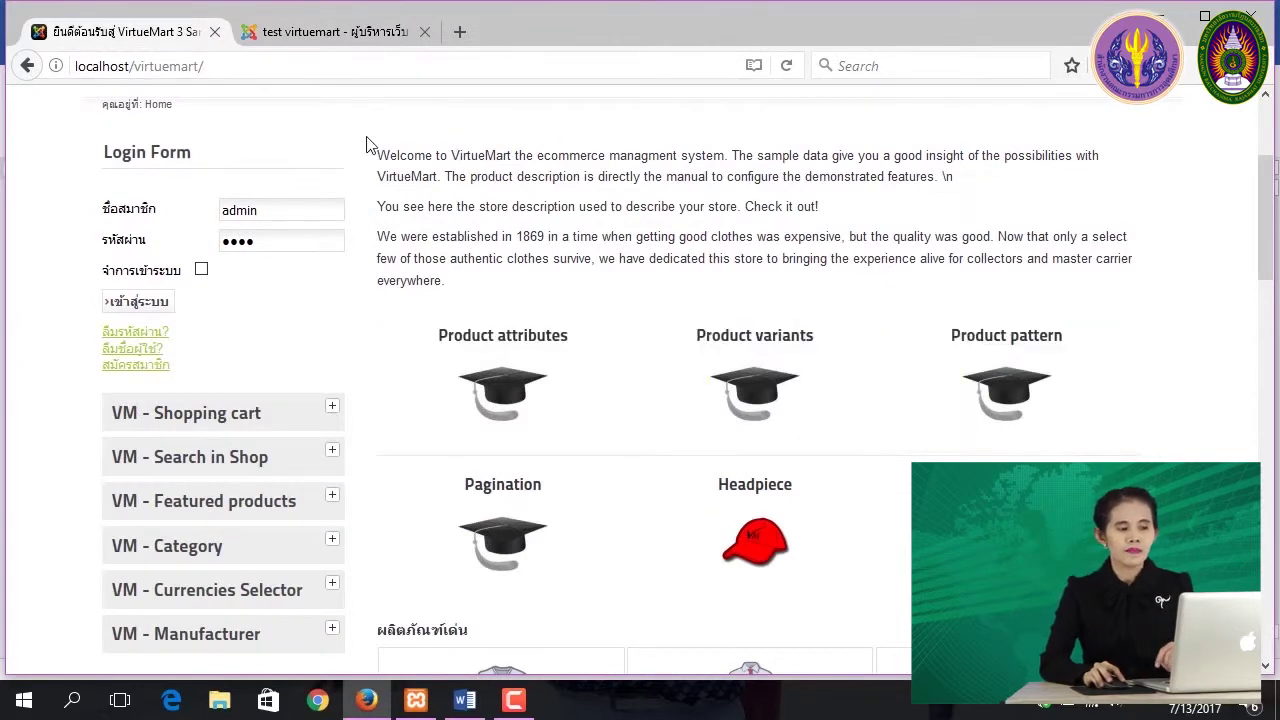
click(224, 66)
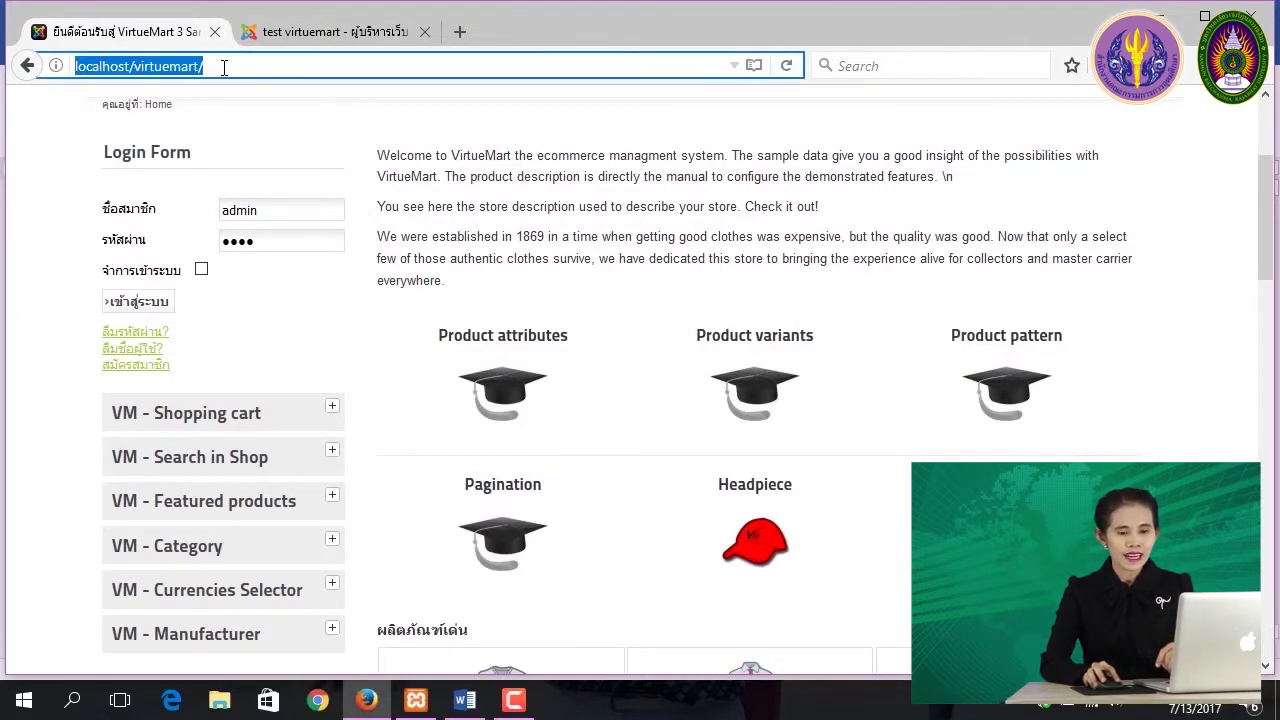
key(Return)
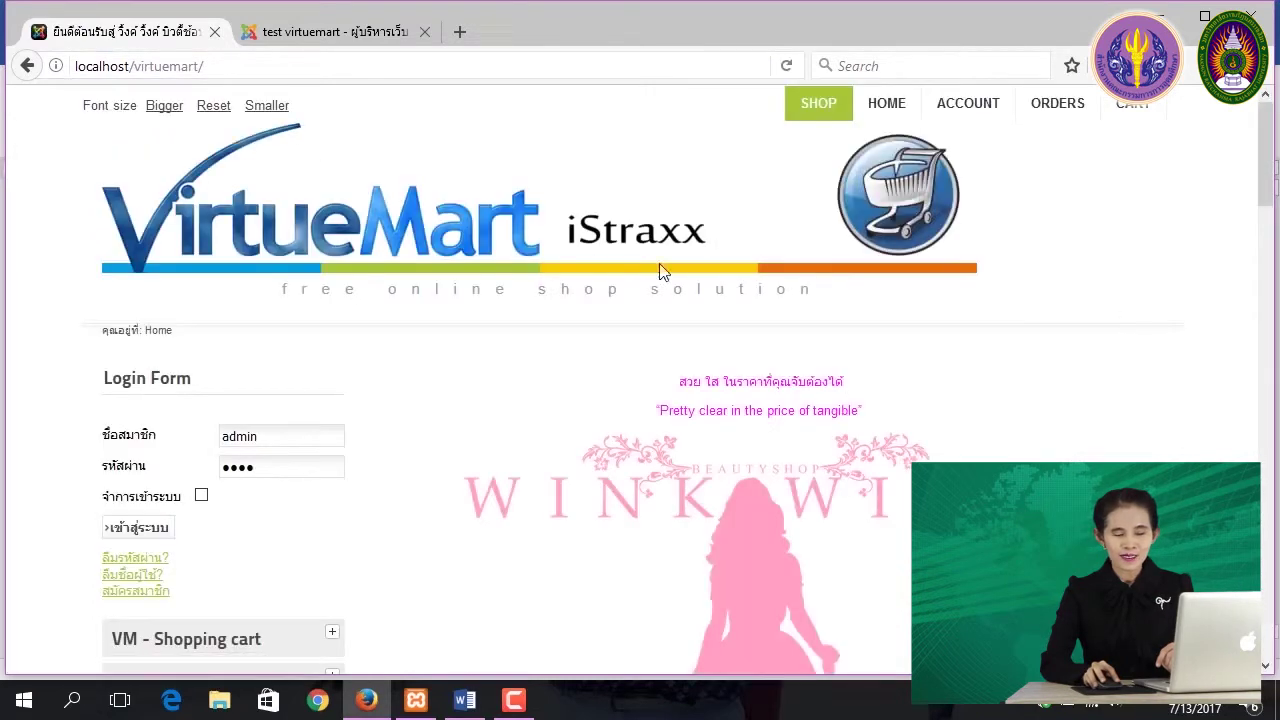
drag(1265, 200, 1275, 249)
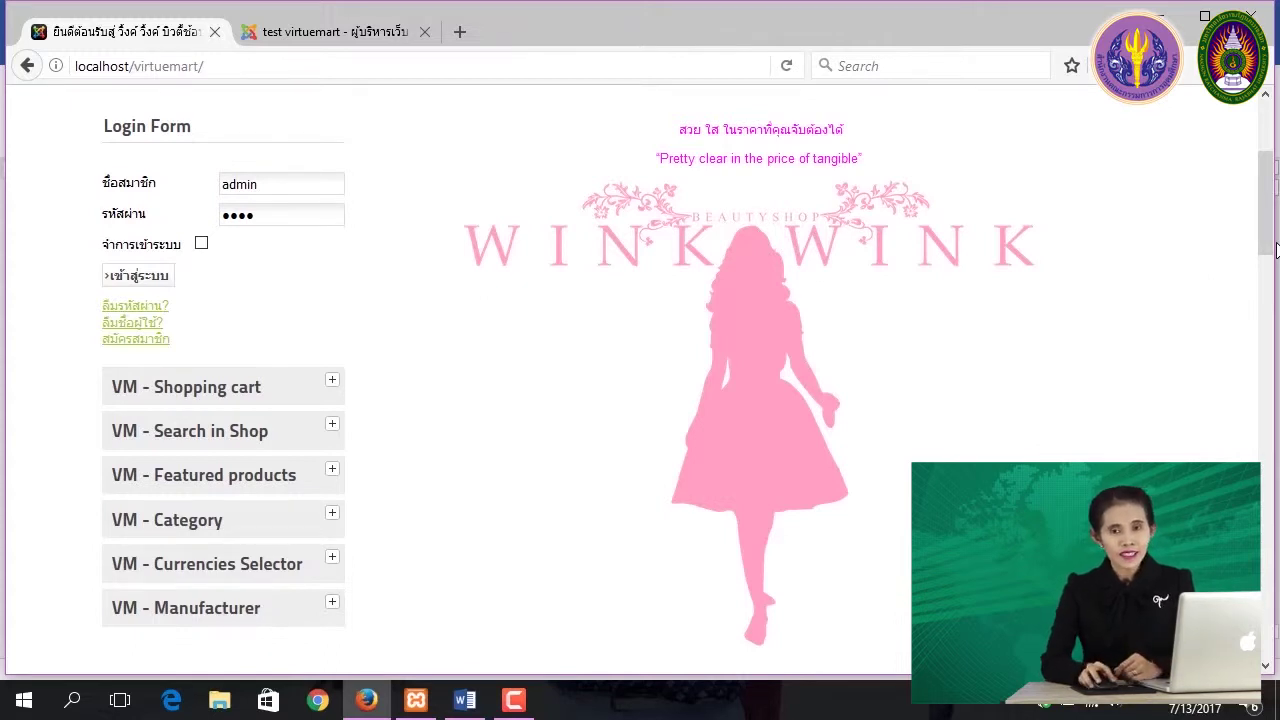
scroll(1268, 176, up, 2)
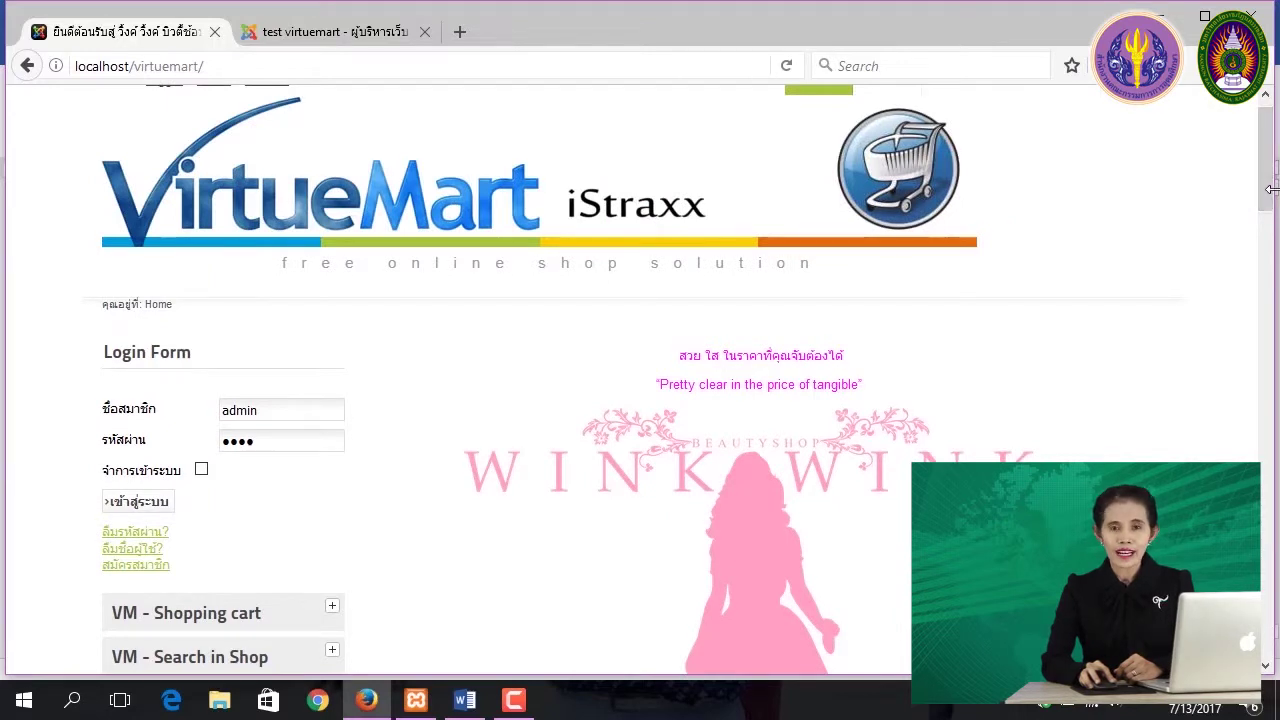
drag(1267, 185, 1267, 245)
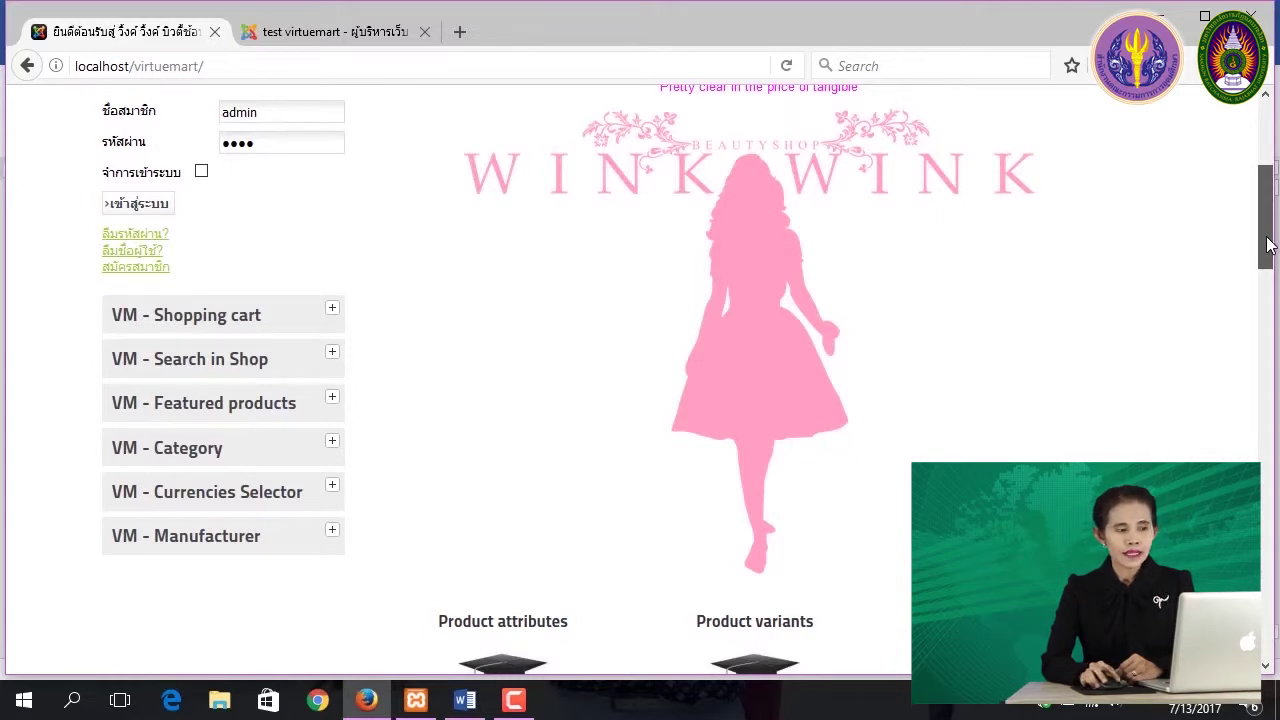
scroll(1270, 240, up, 2)
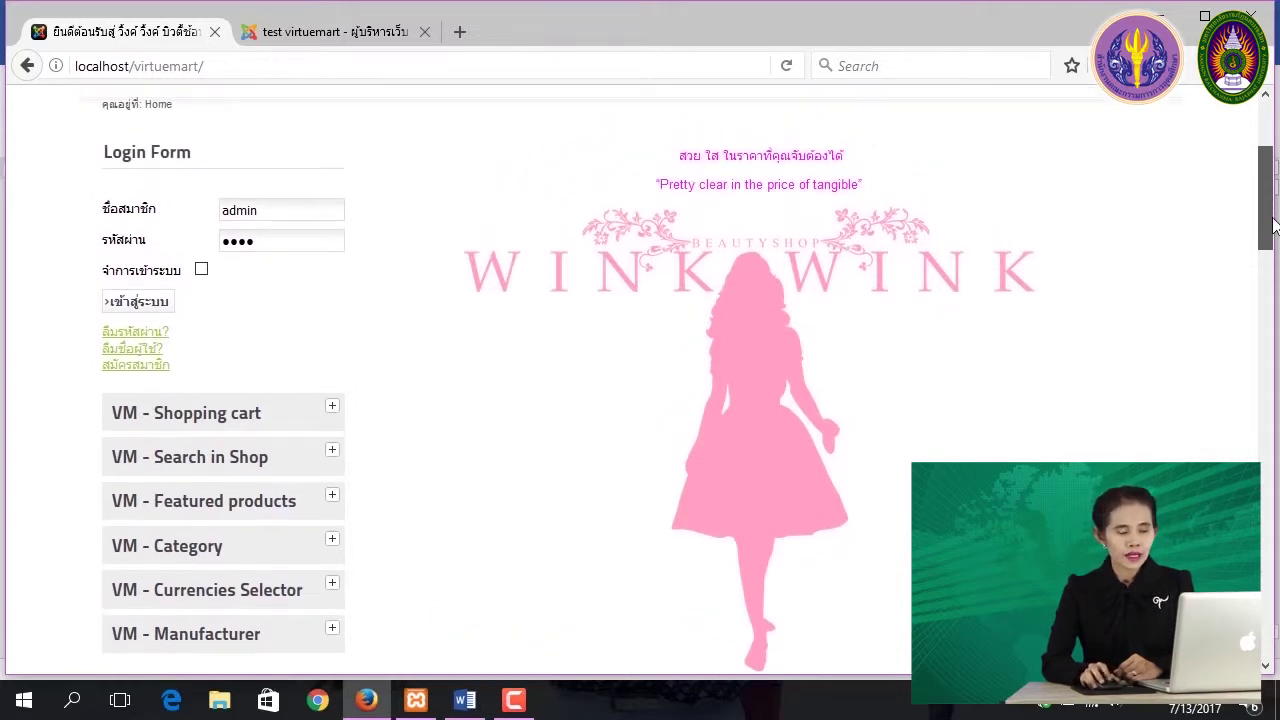
Return to the administration site, reopen the shop details and review the saved shop name, logo and description
click(351, 34)
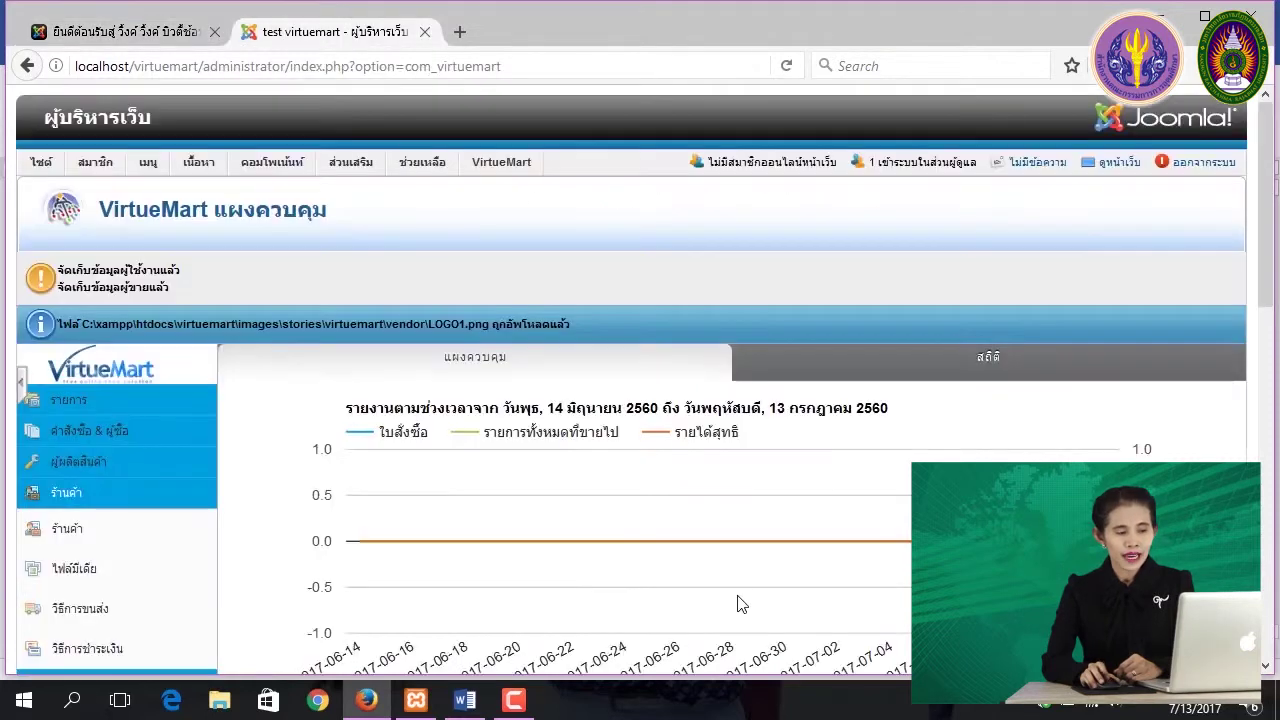
scroll(661, 487, down, 1)
scroll(661, 487, down, 10)
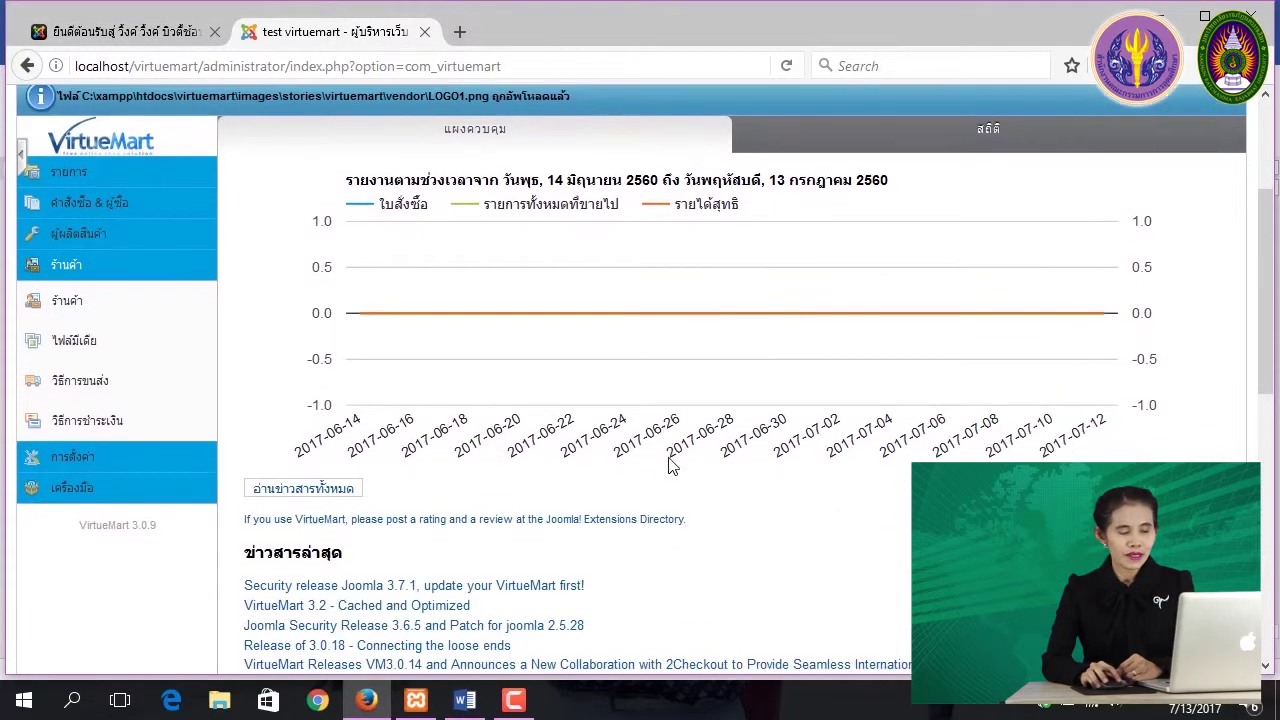
scroll(673, 468, up, 10)
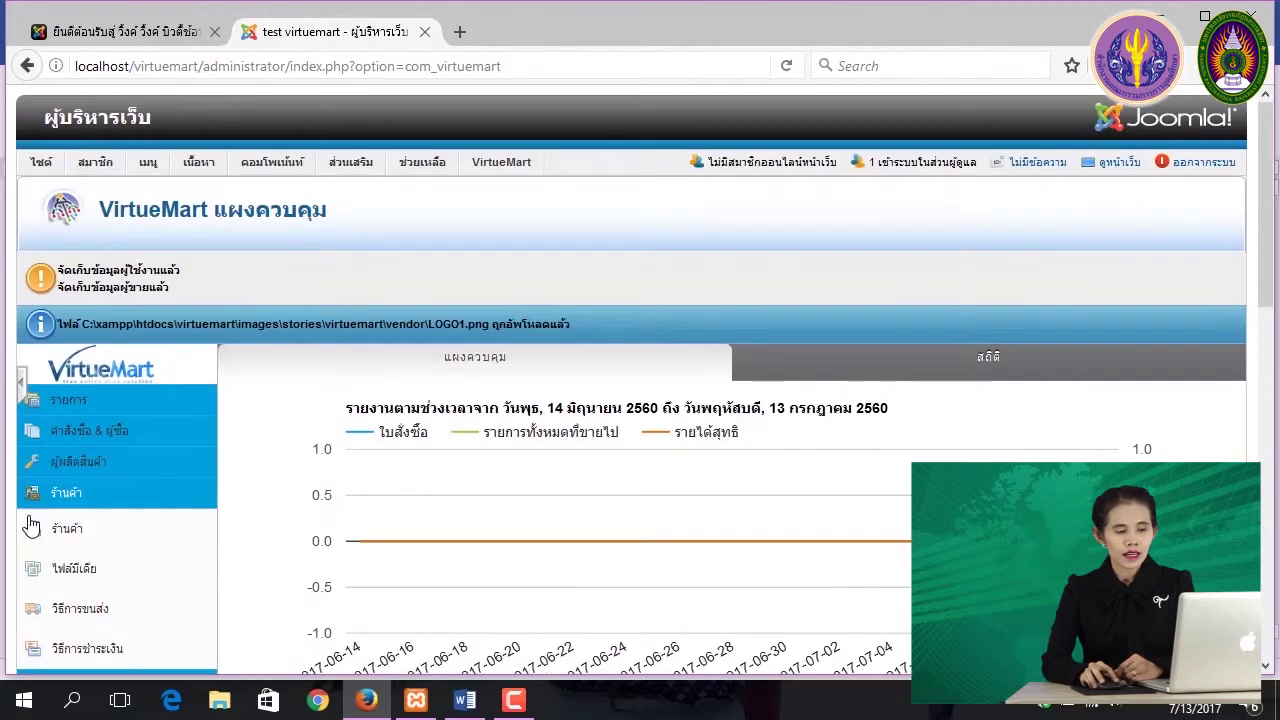
click(66, 530)
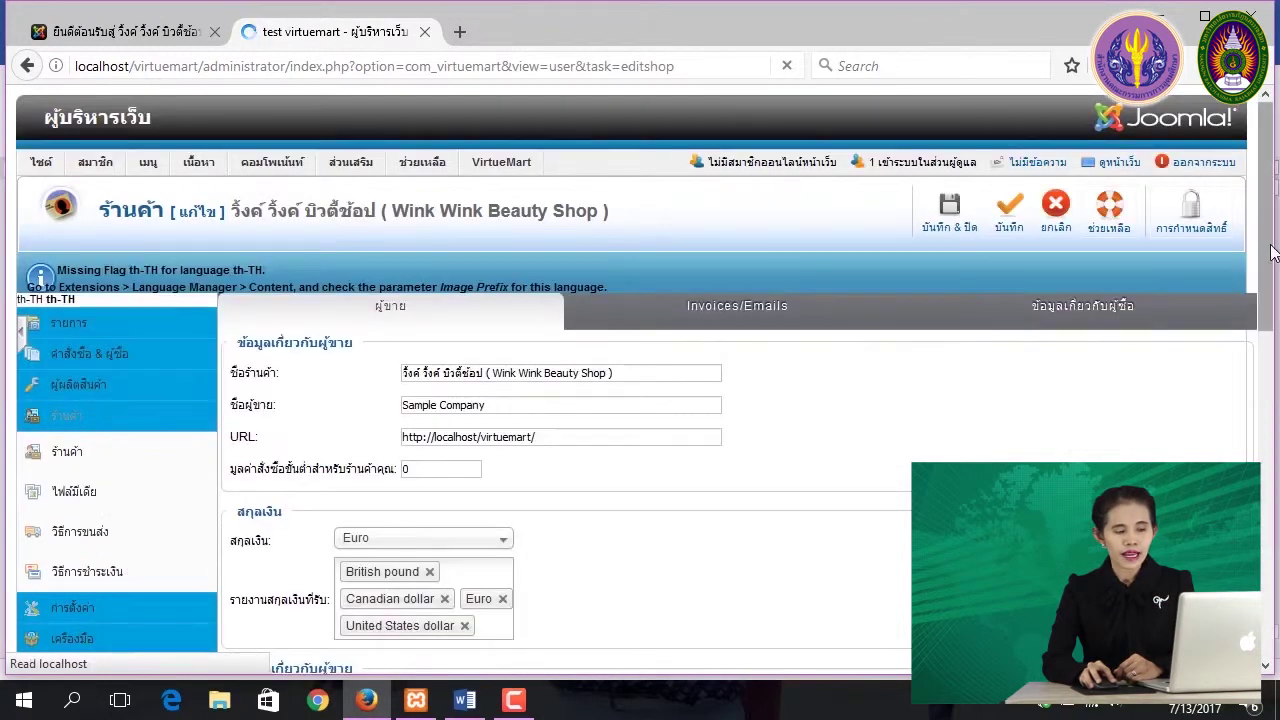
drag(1272, 253, 1268, 452)
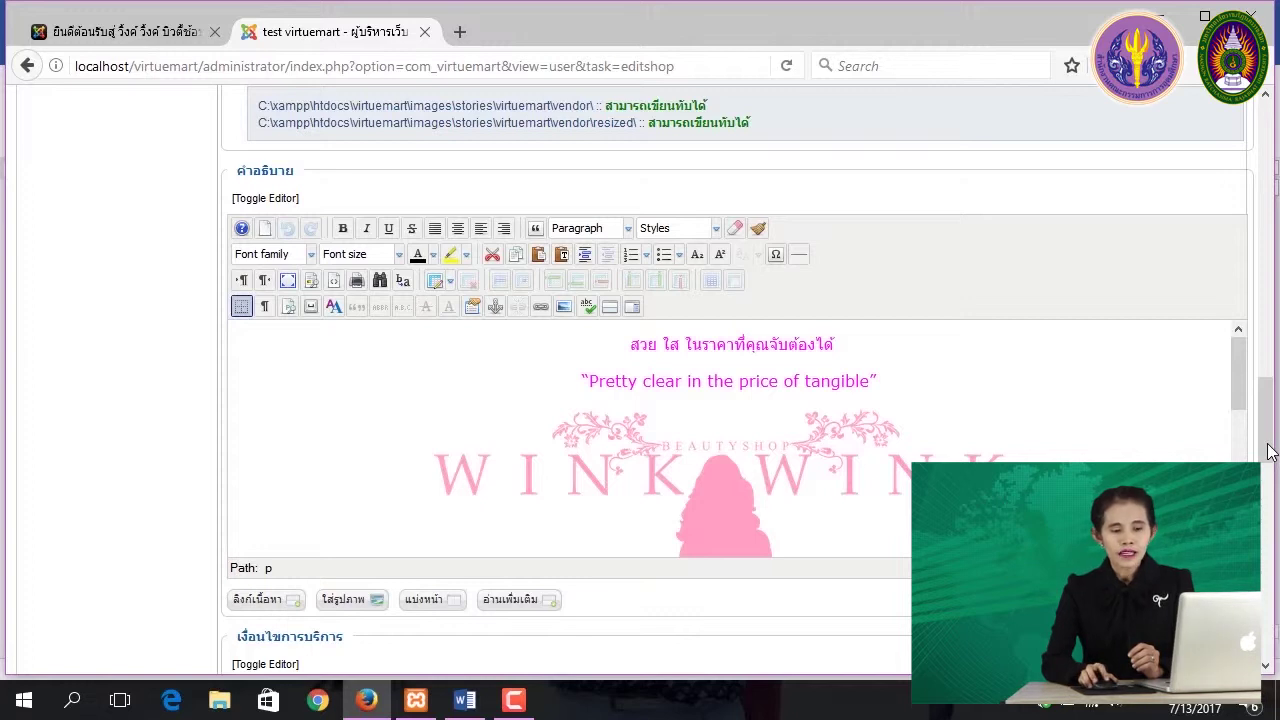
scroll(1268, 448, up, 10)
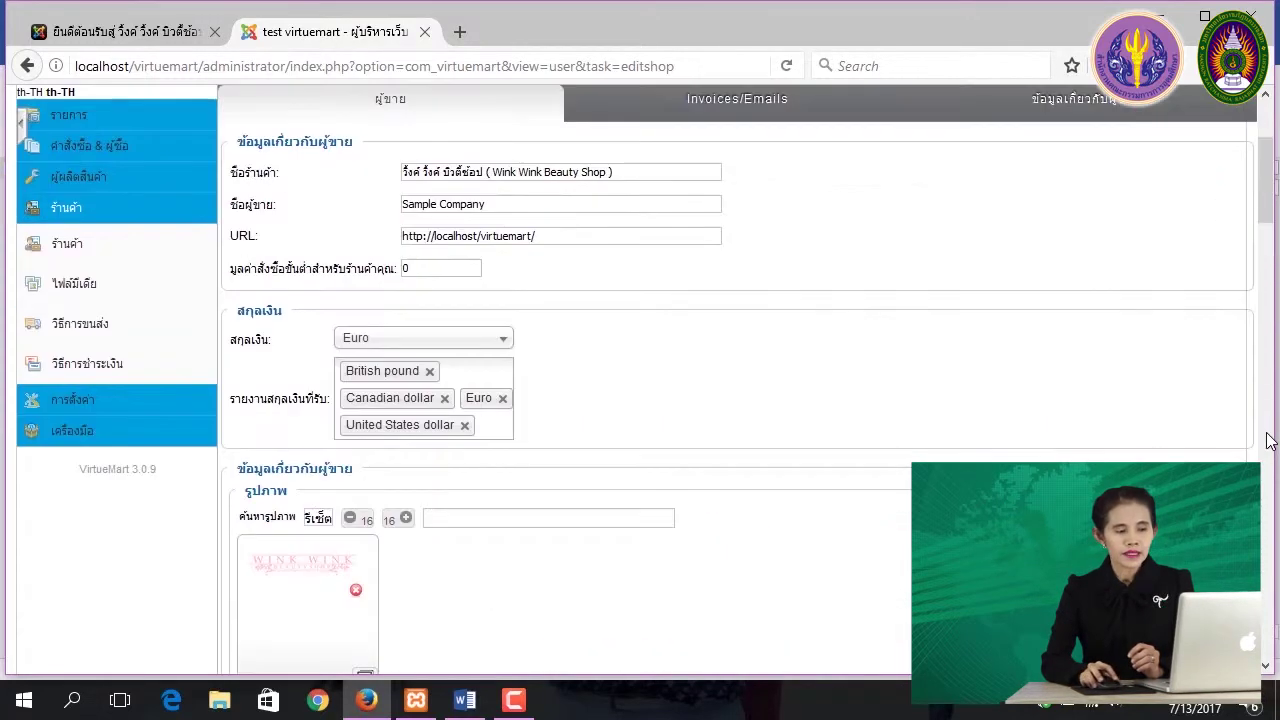
scroll(1268, 442, up, 3)
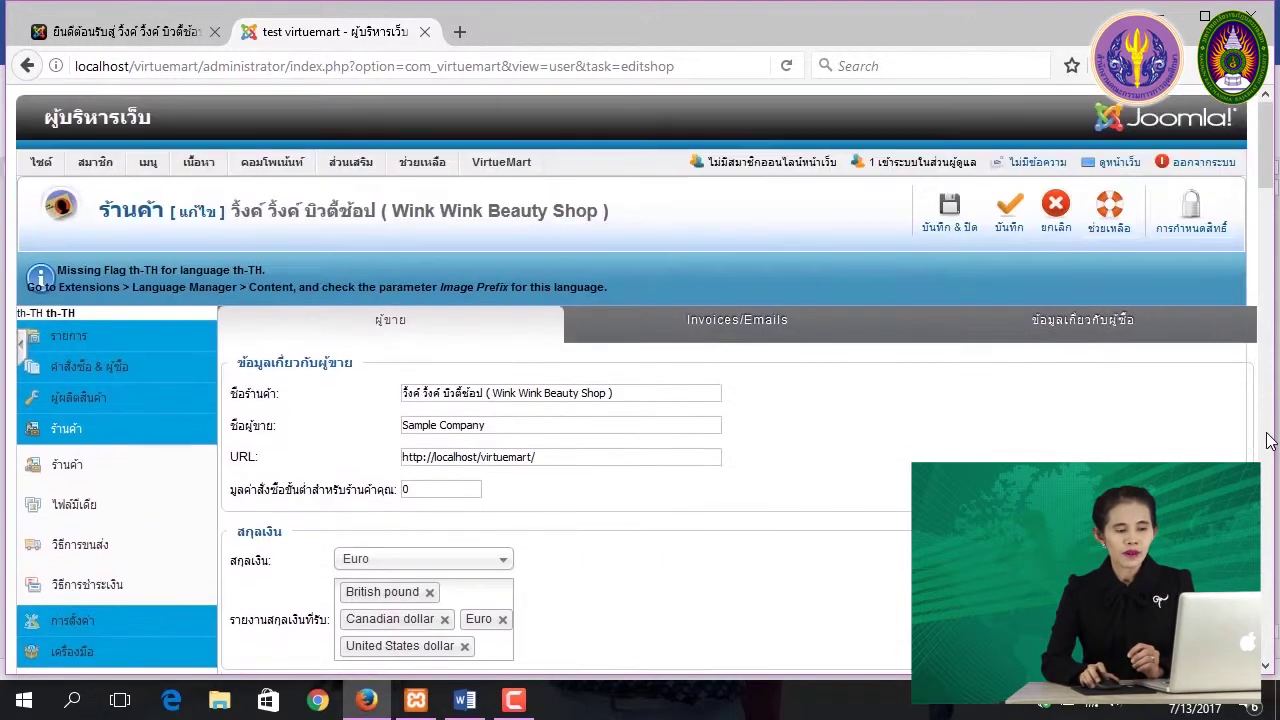
Inspect the header logo on the storefront home page
click(199, 37)
scroll(640, 380, up, 3)
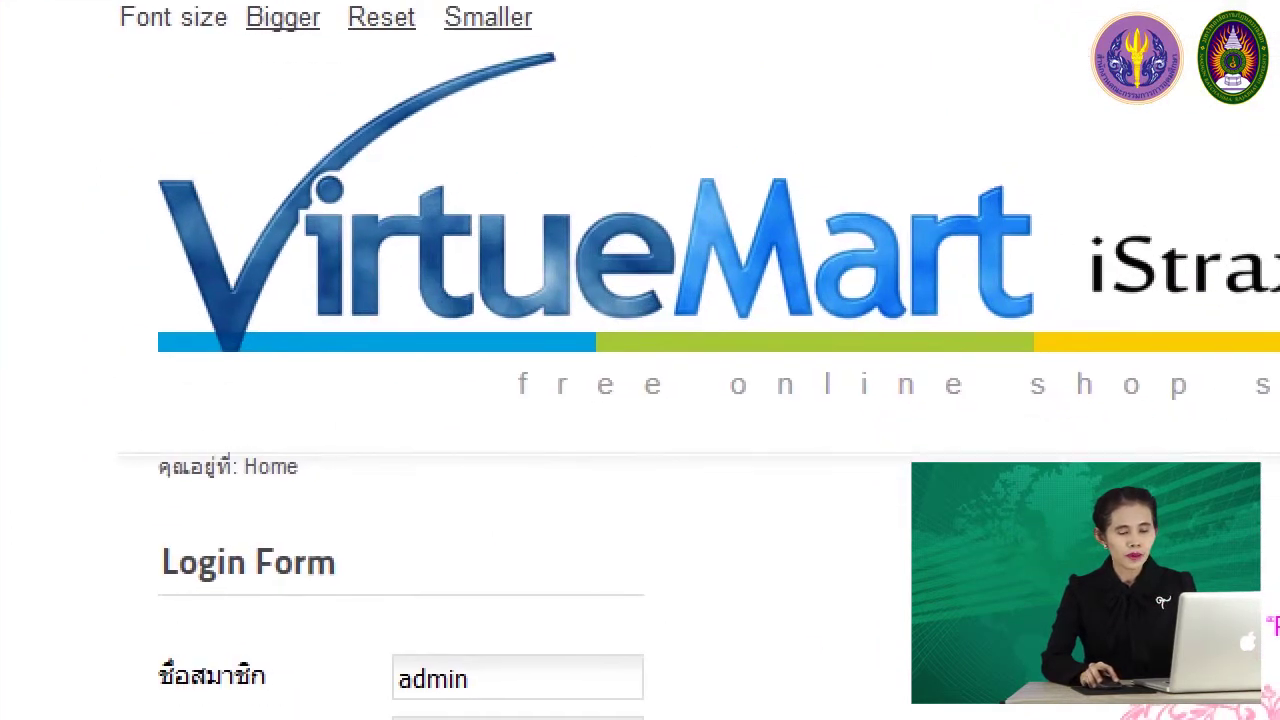
mouse_move(146, 45)
mouse_down()
mouse_move(134, 148)
mouse_move(142, 395)
mouse_move(570, 432)
mouse_move(1238, 452)
mouse_move(1262, 166)
mouse_move(986, 124)
mouse_move(315, 91)
mouse_move(148, 68)
mouse_up()
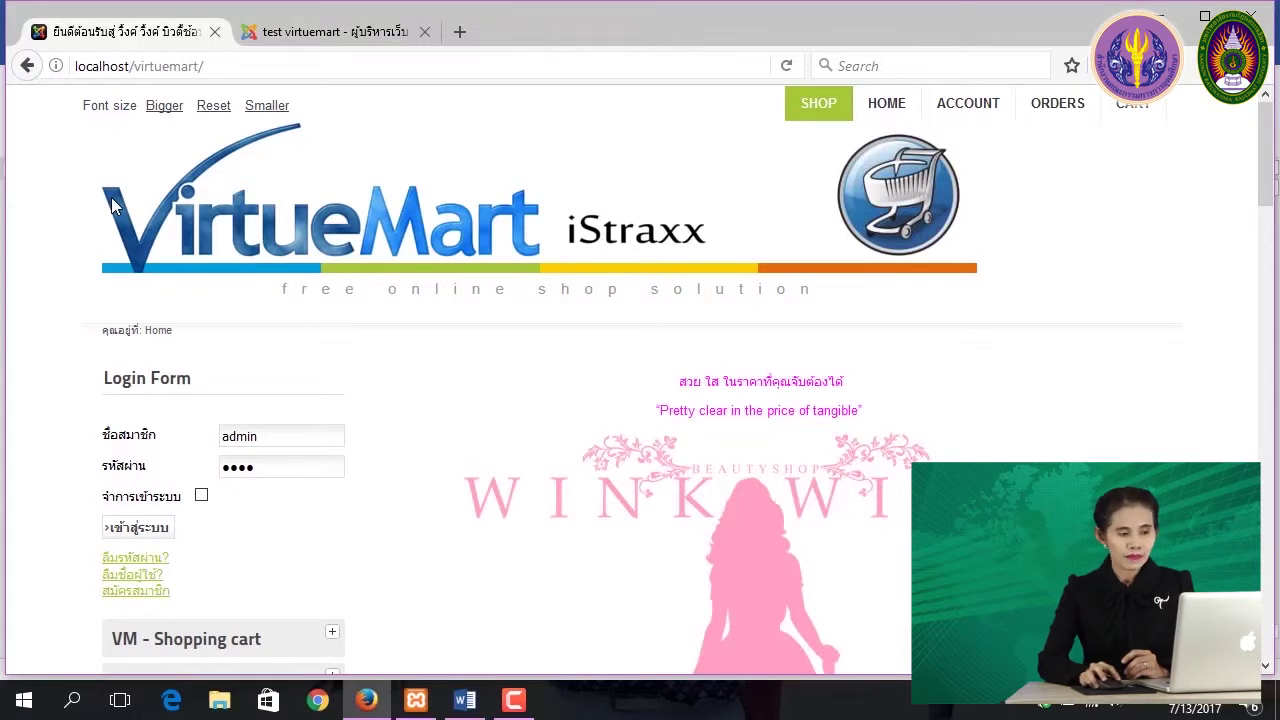
Return to the administration site and open the vmBeez5 - Default style from the Template Manager for editing
click(342, 38)
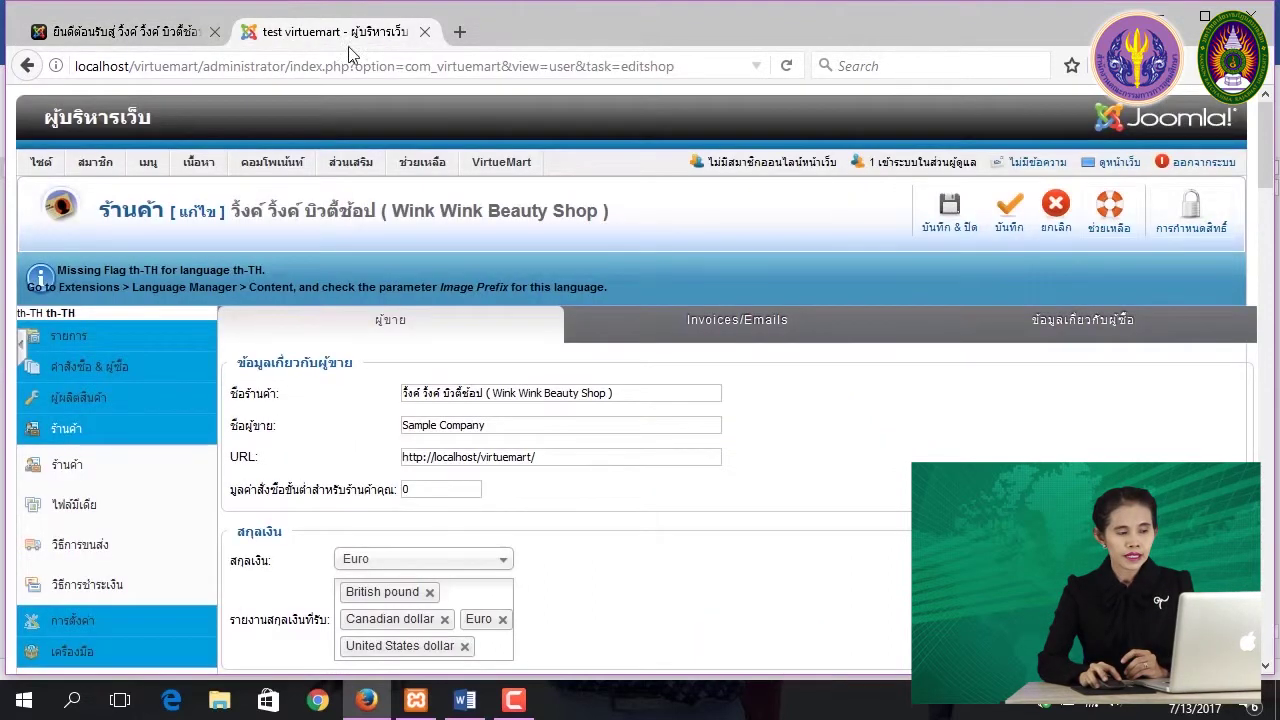
mouse_move(333, 168)
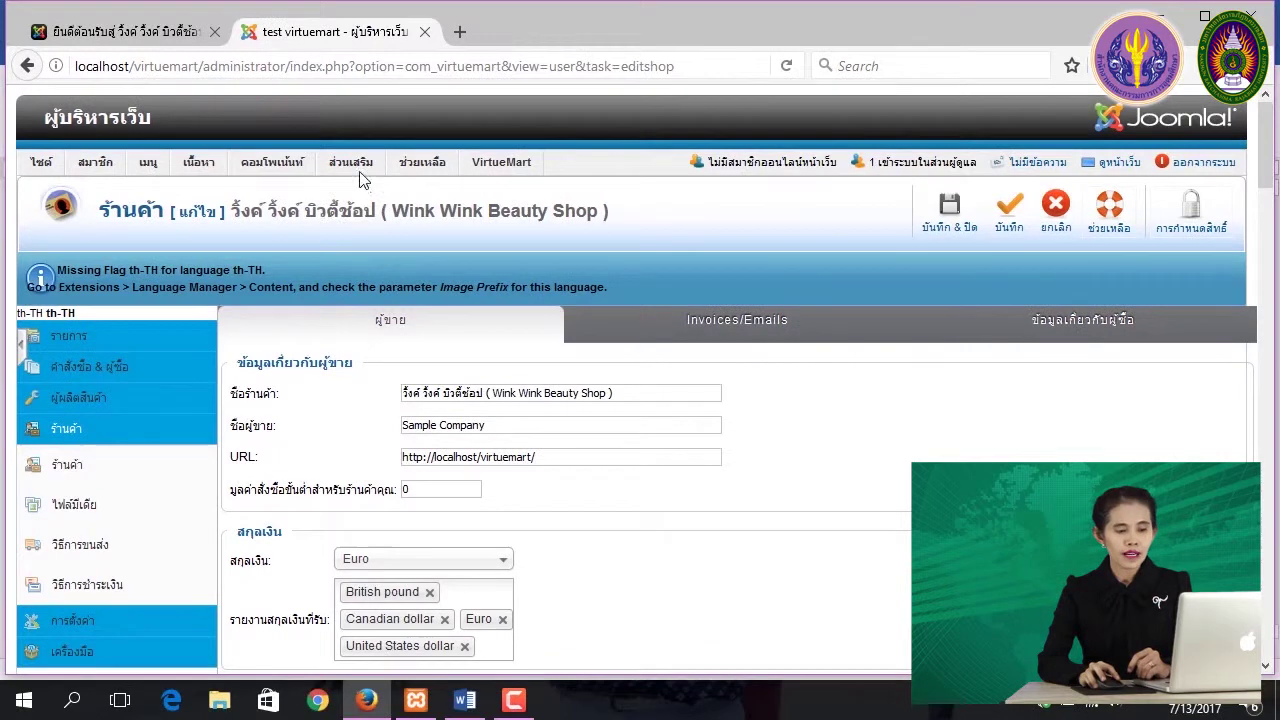
mouse_move(352, 165)
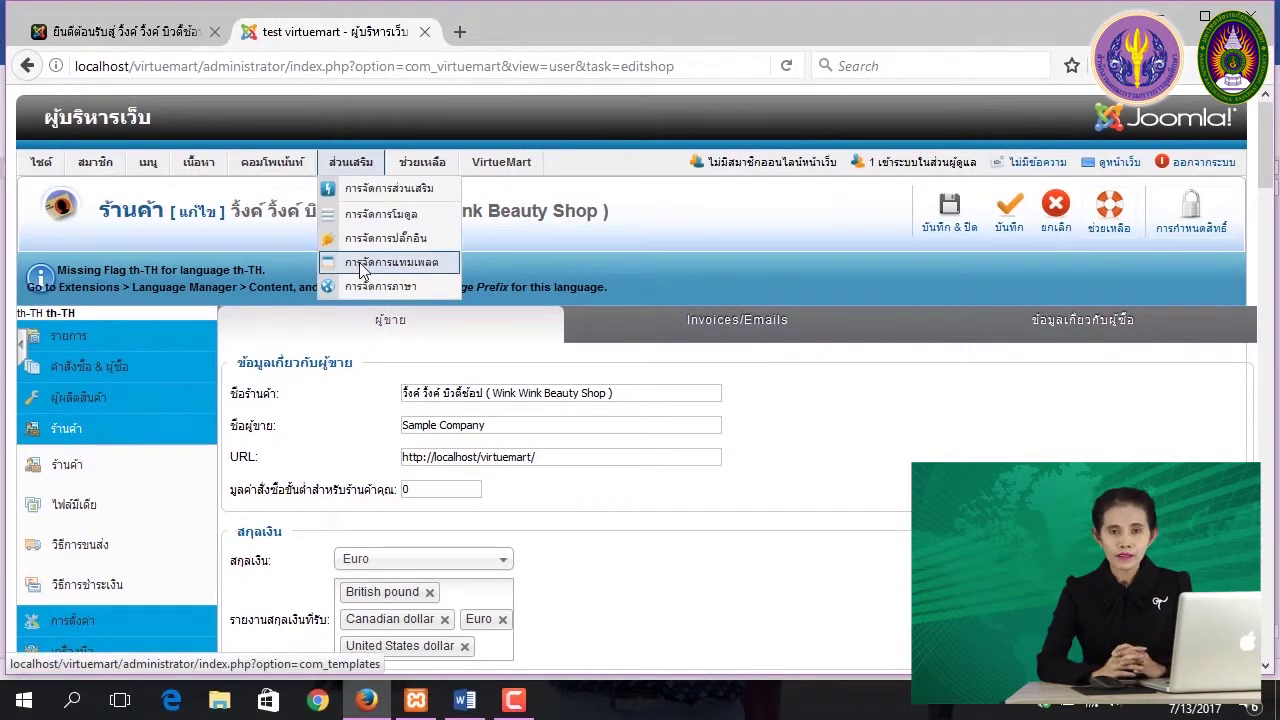
click(359, 262)
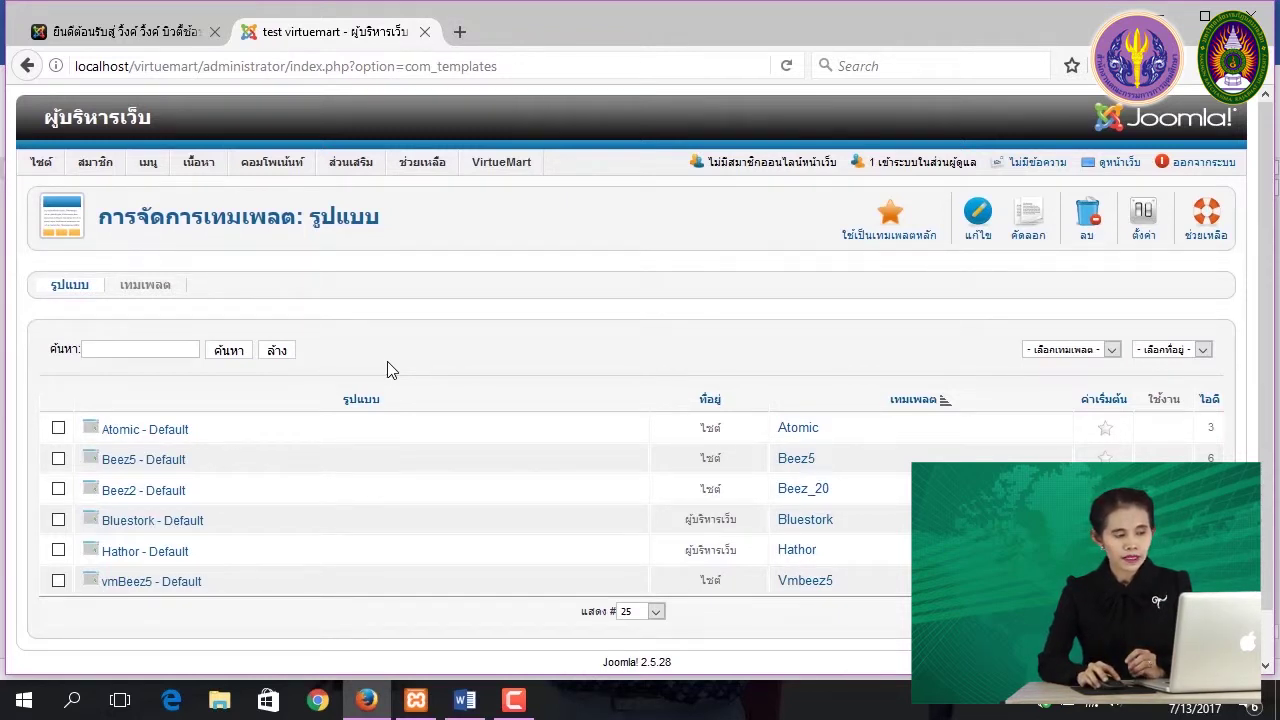
click(144, 590)
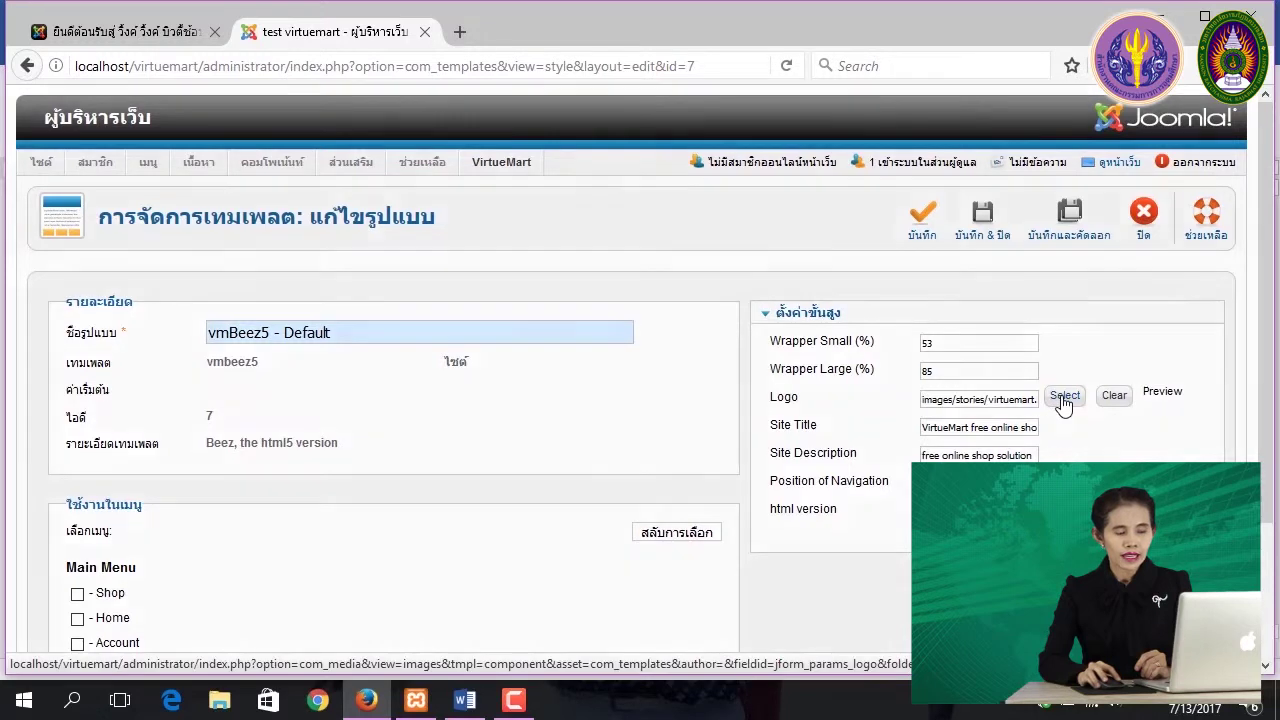
Open the image selector for the template's logo and upload LOGO1.png from the ShopOnlineExample folder to /stories
click(1064, 398)
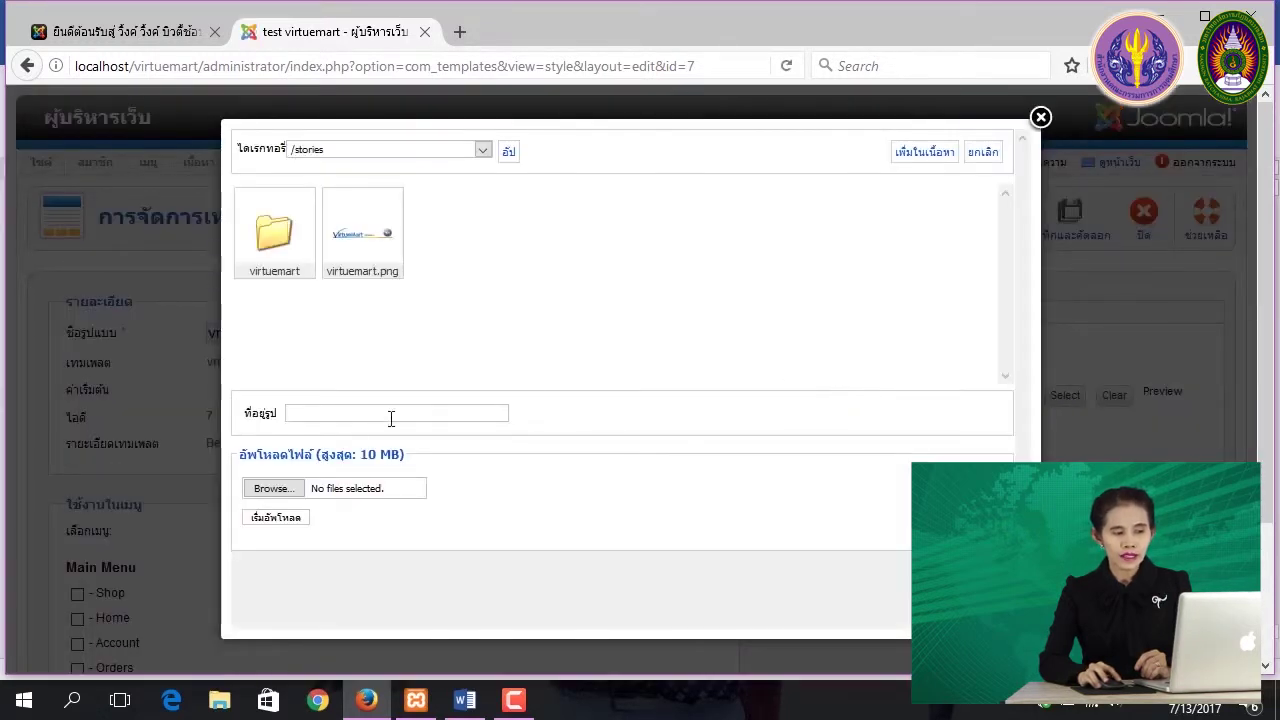
click(268, 490)
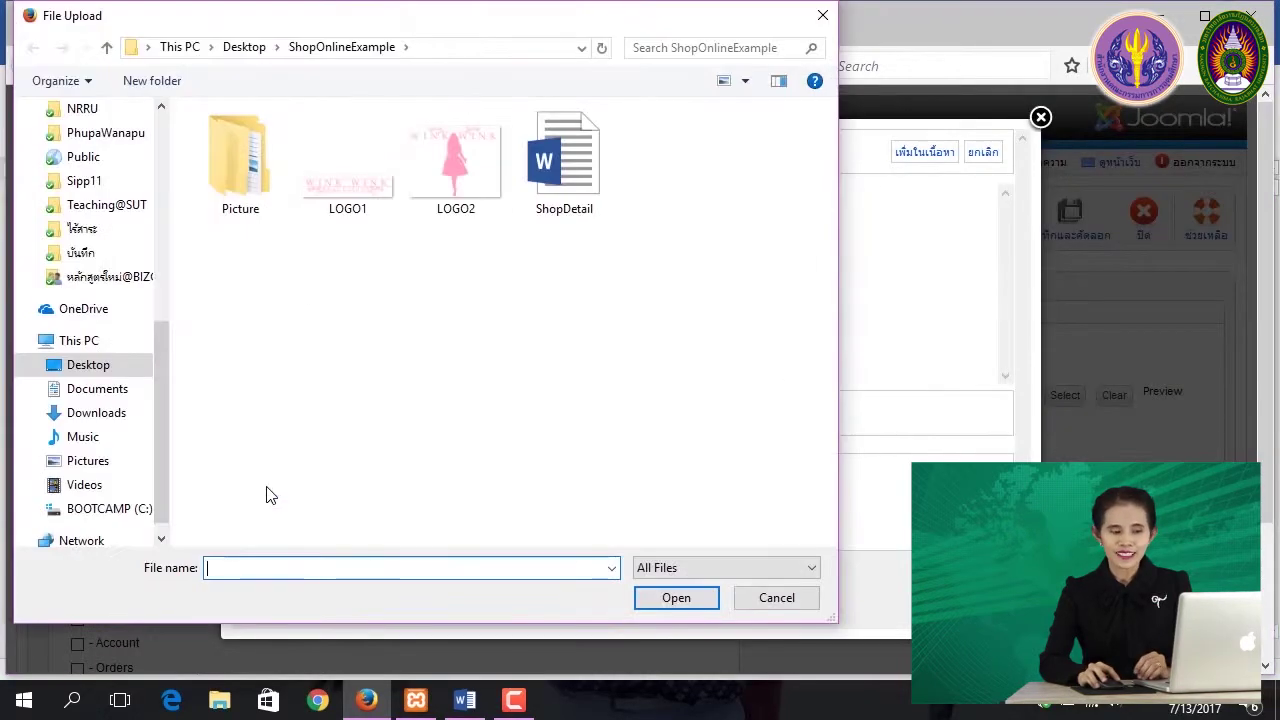
click(342, 188)
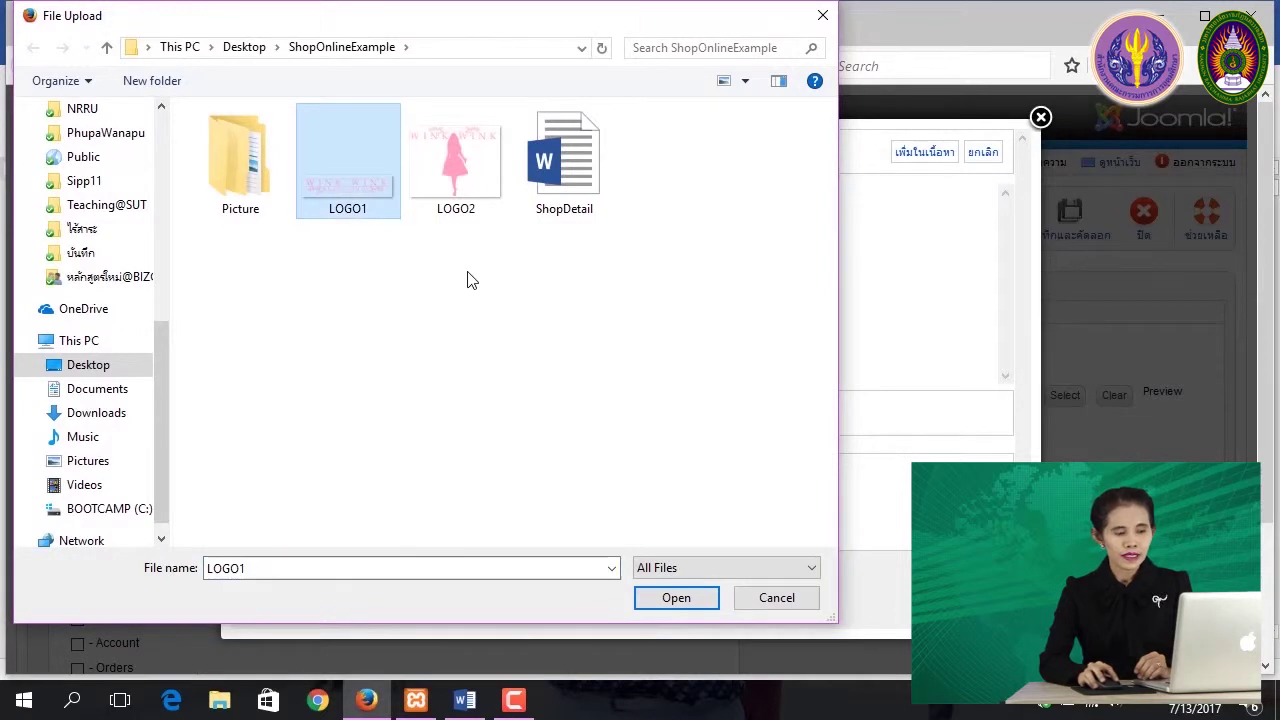
click(659, 597)
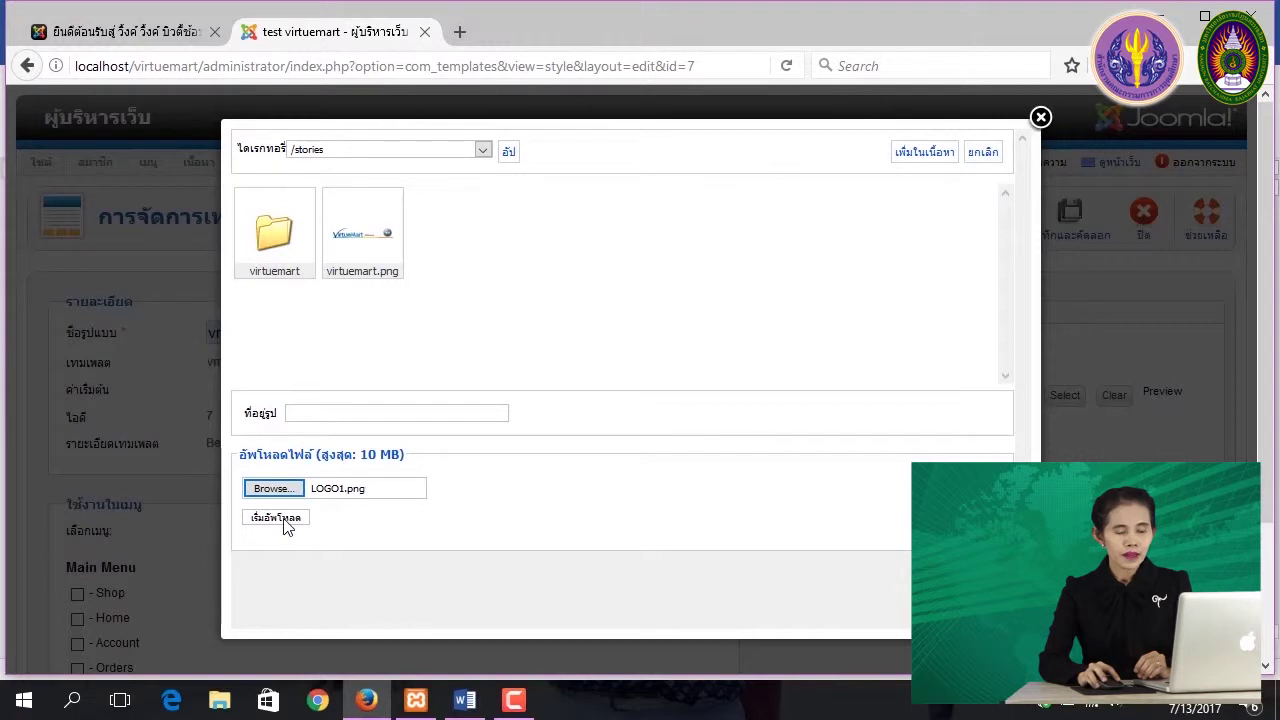
click(284, 522)
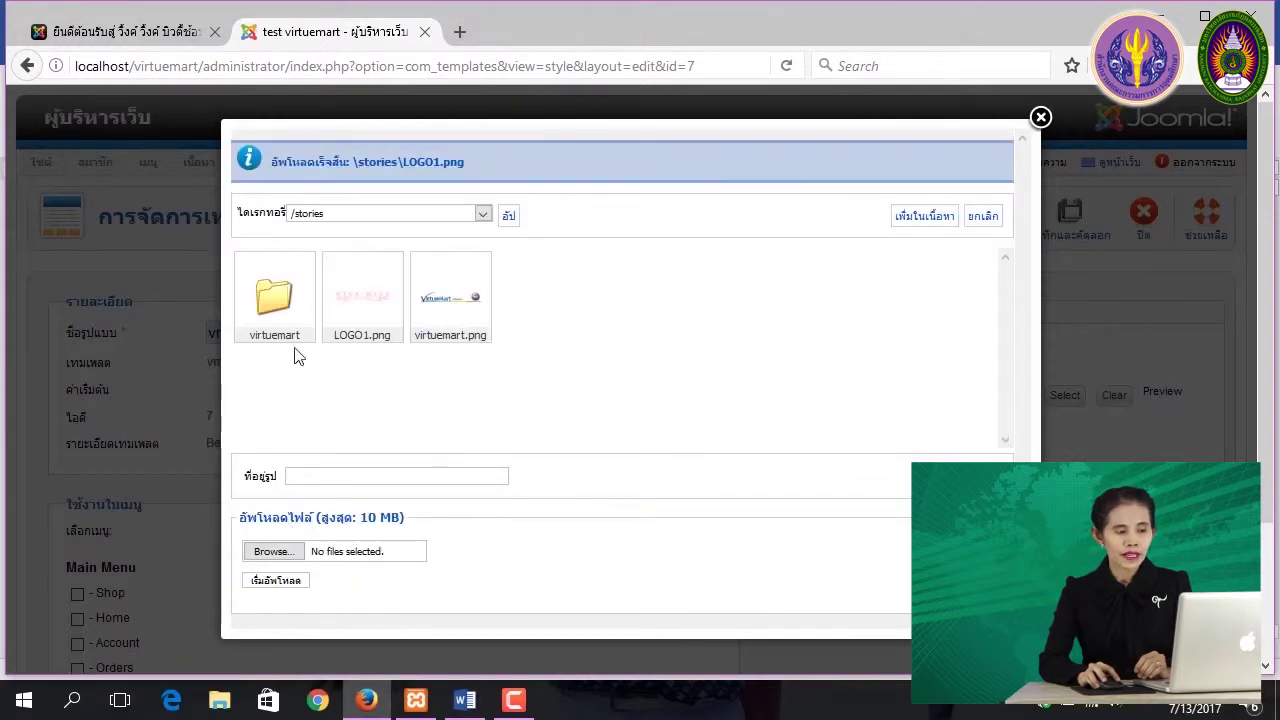
Set images/stories/LOGO1.png as the vmBeez5 template's logo, then save and close the style
click(368, 305)
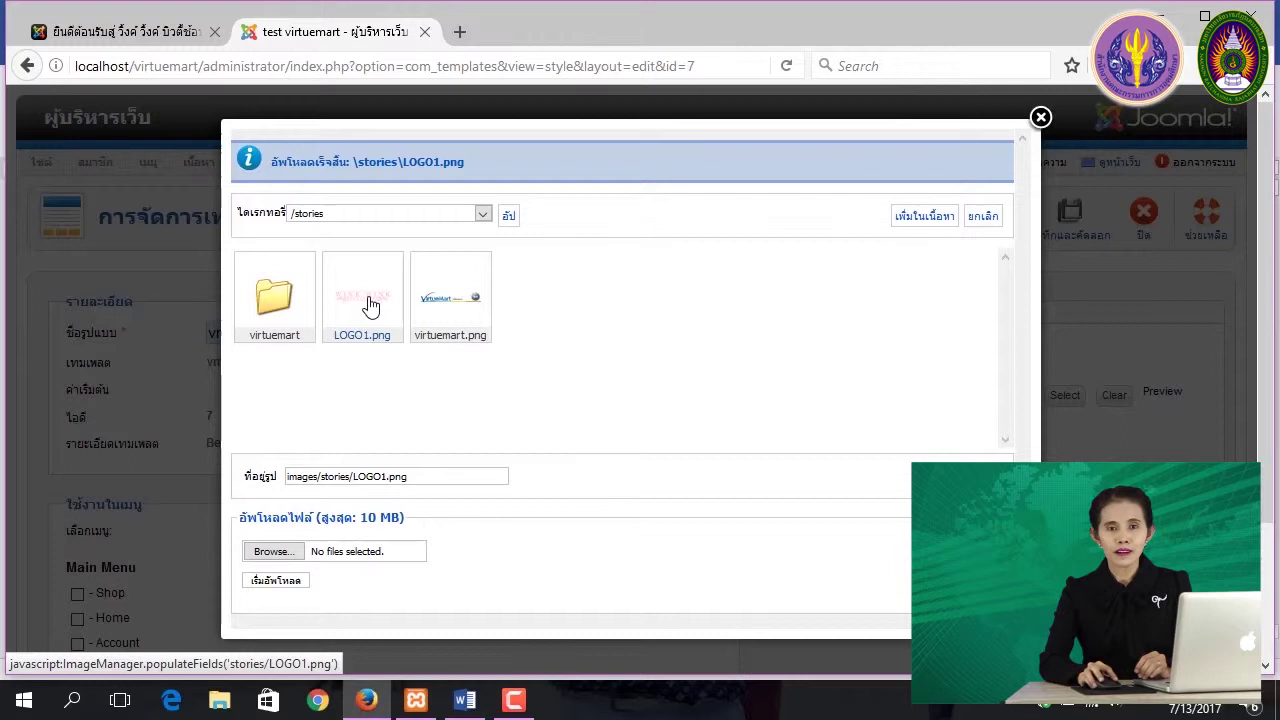
click(906, 226)
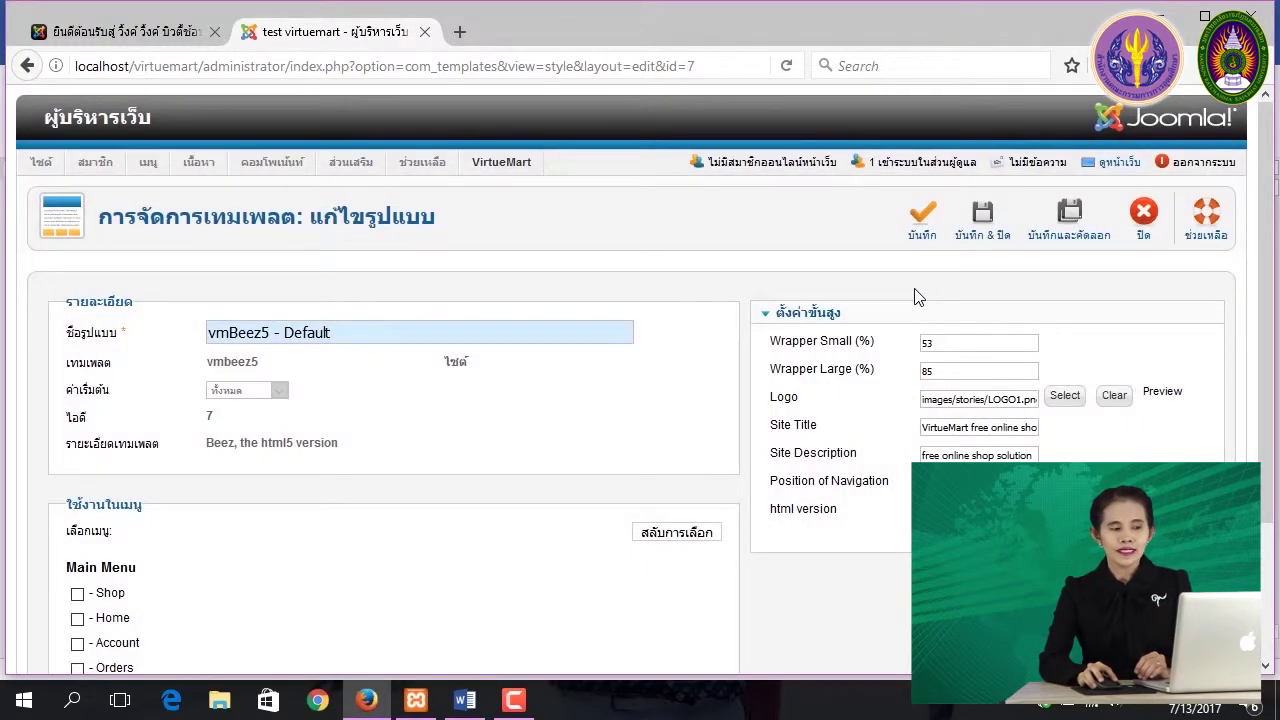
click(982, 215)
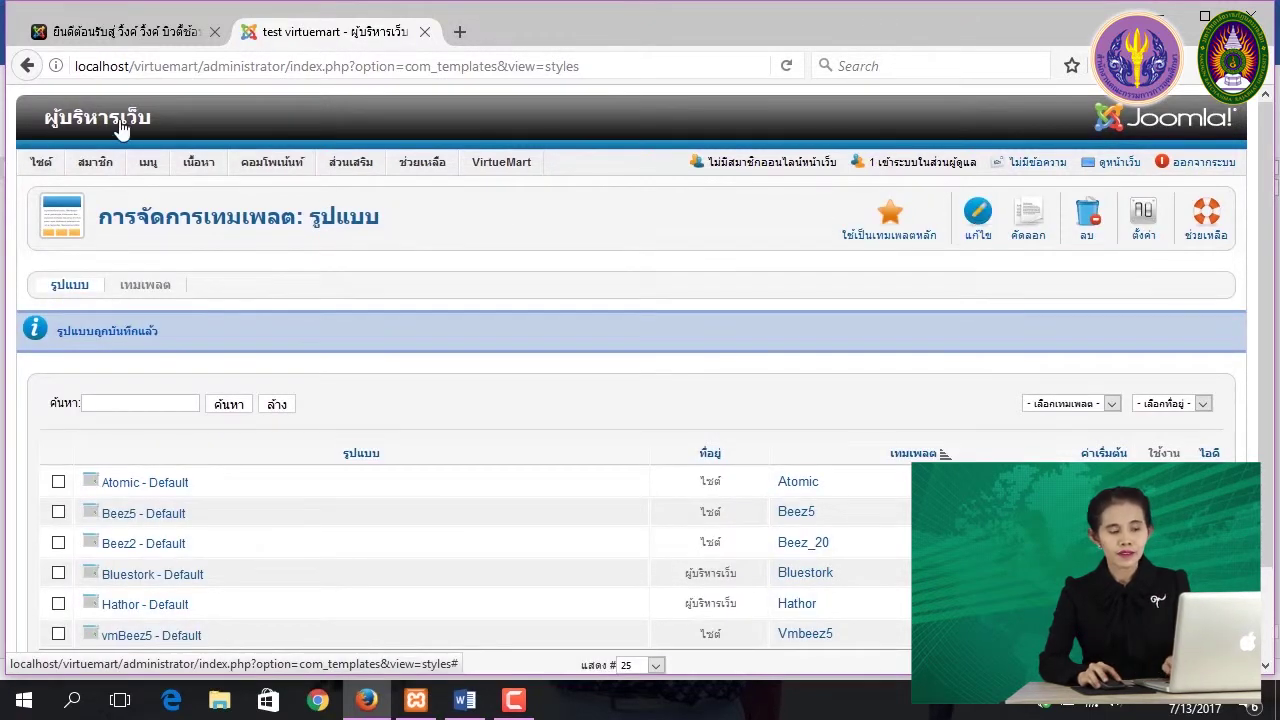
Reload the storefront home page and check its header logo and shop description
click(97, 32)
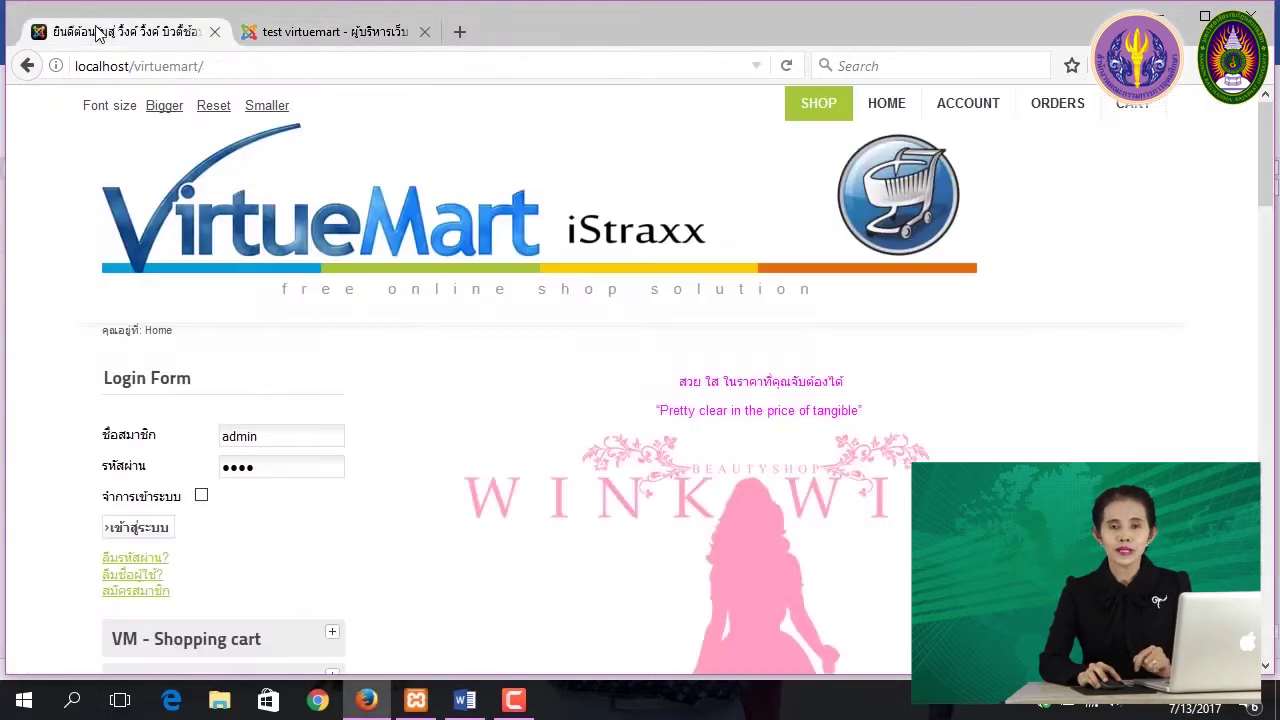
click(228, 66)
key(Return)
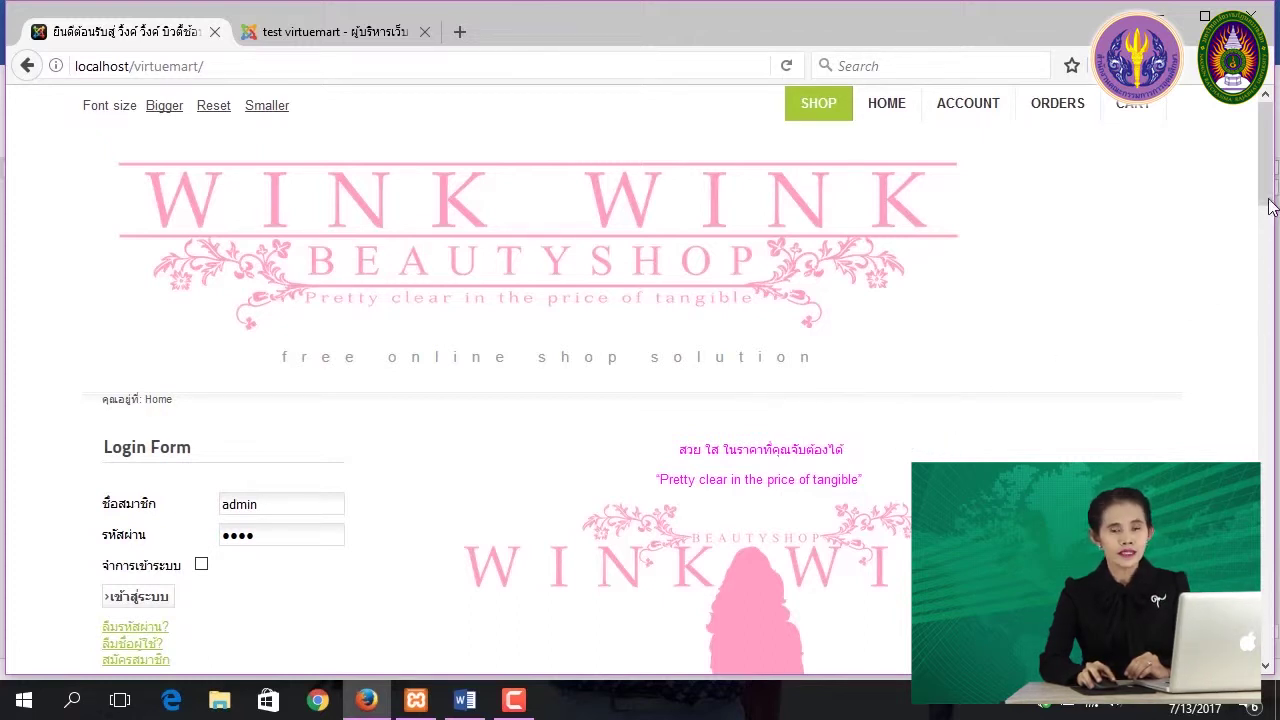
drag(1268, 200, 1271, 257)
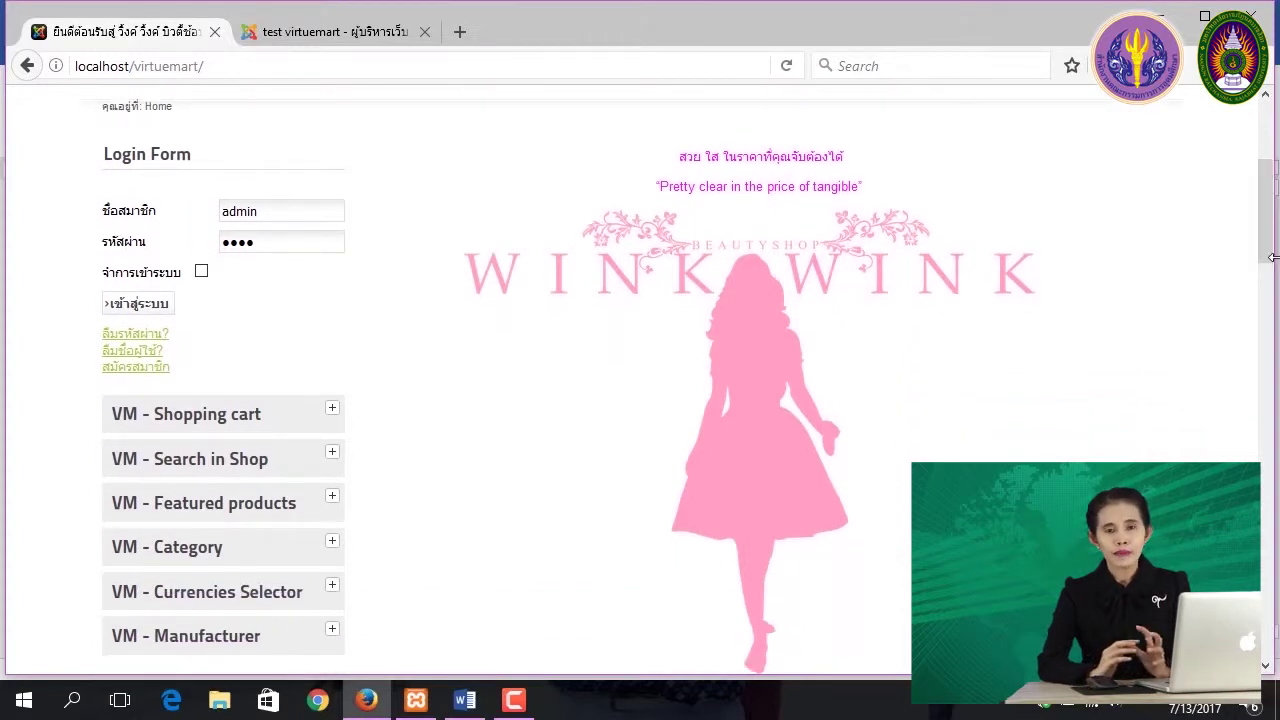